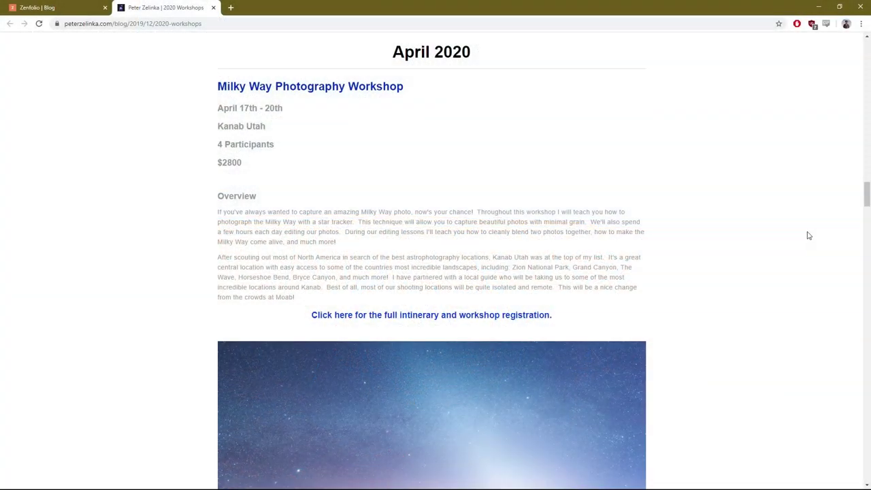
Read through the 2020 photography workshop listings from April to June
scroll(808, 236, down, 3)
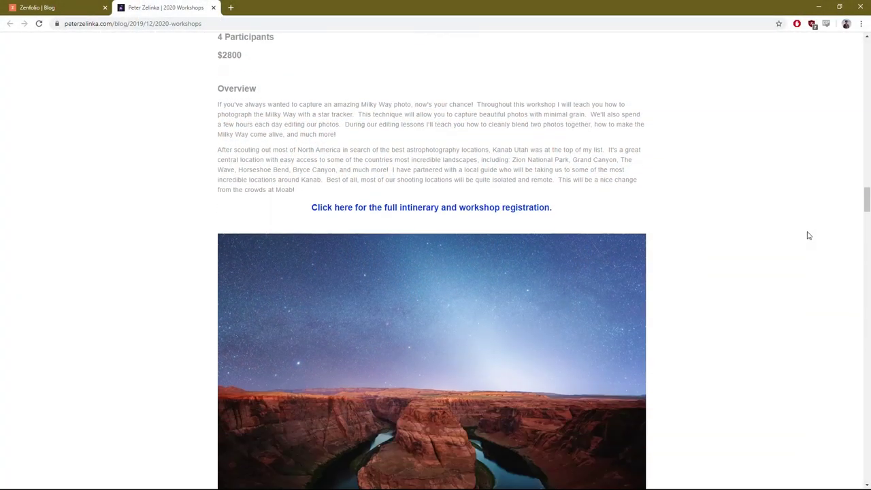
scroll(809, 235, down, 7)
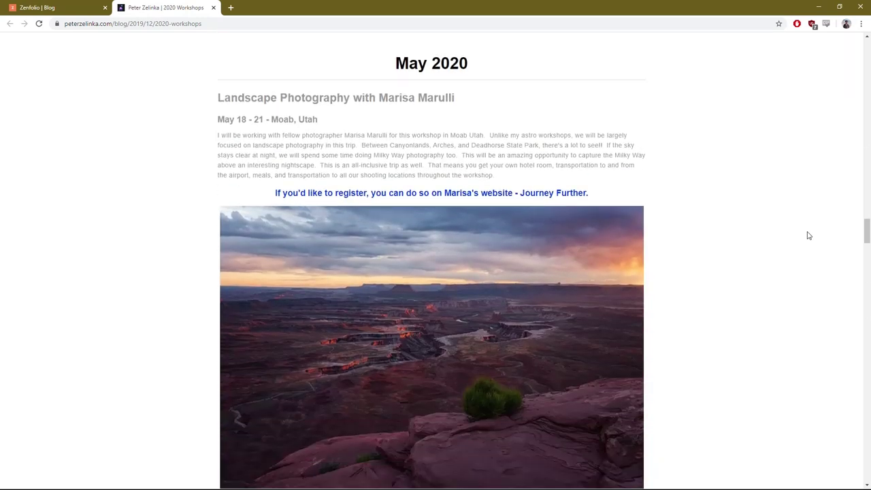
scroll(808, 235, down, 7)
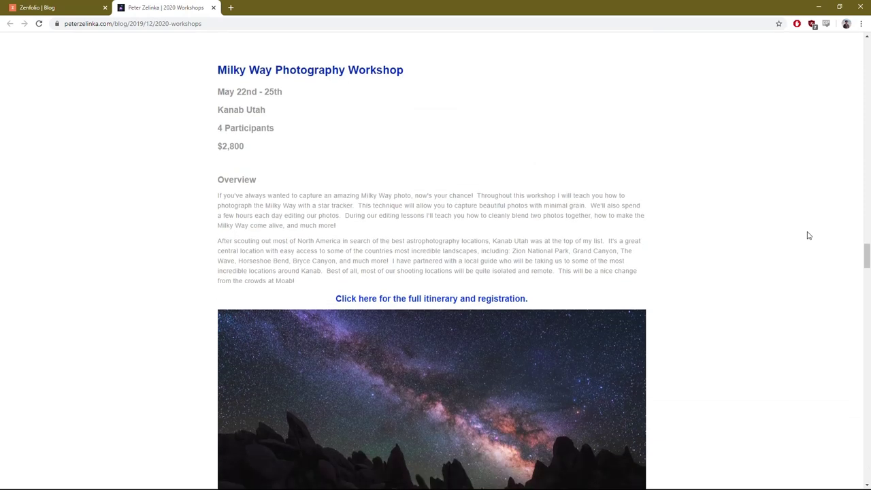
scroll(808, 235, down, 9)
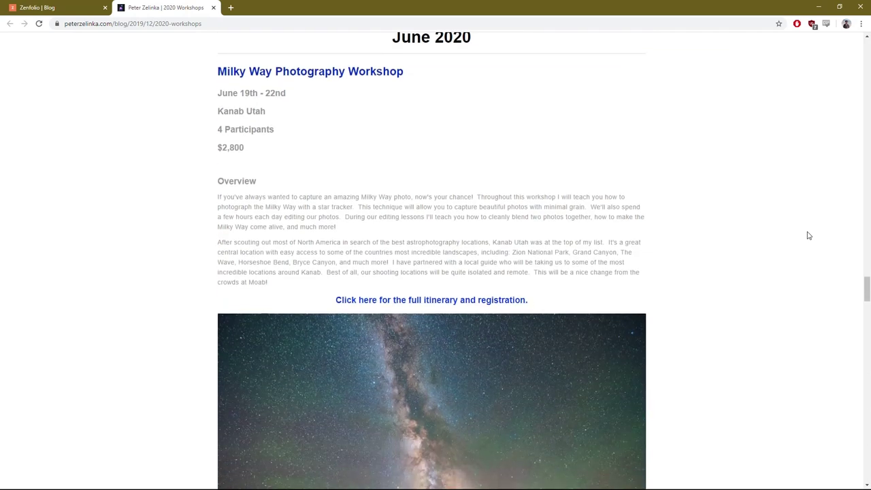
scroll(809, 235, down, 8)
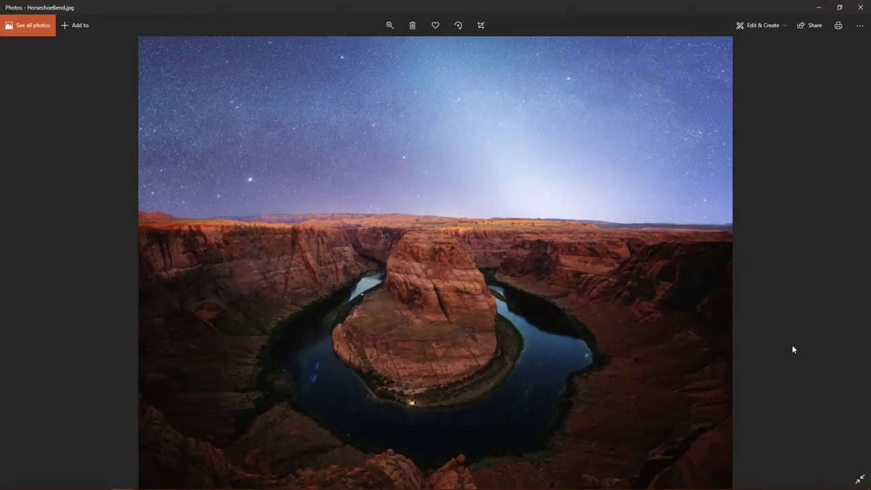
Switch to Adobe Bridge and look over the photos in the Horseshoe folder
key(alt+Tab)
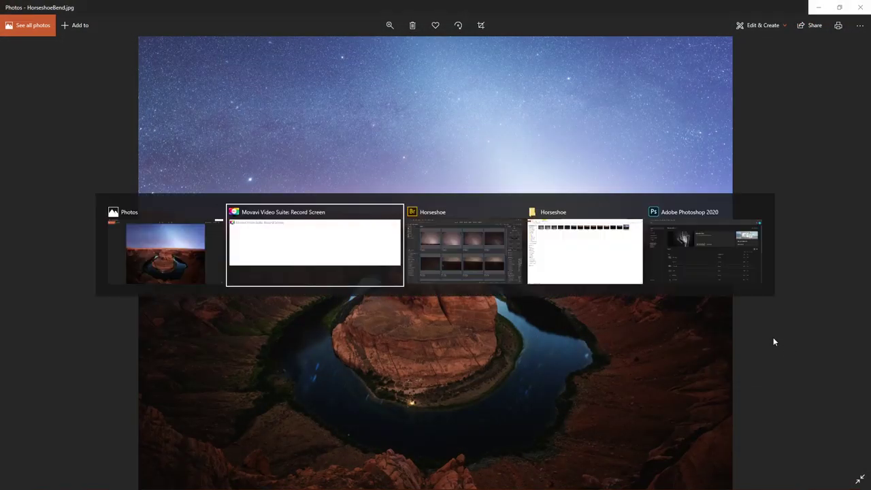
click(462, 244)
click(145, 141)
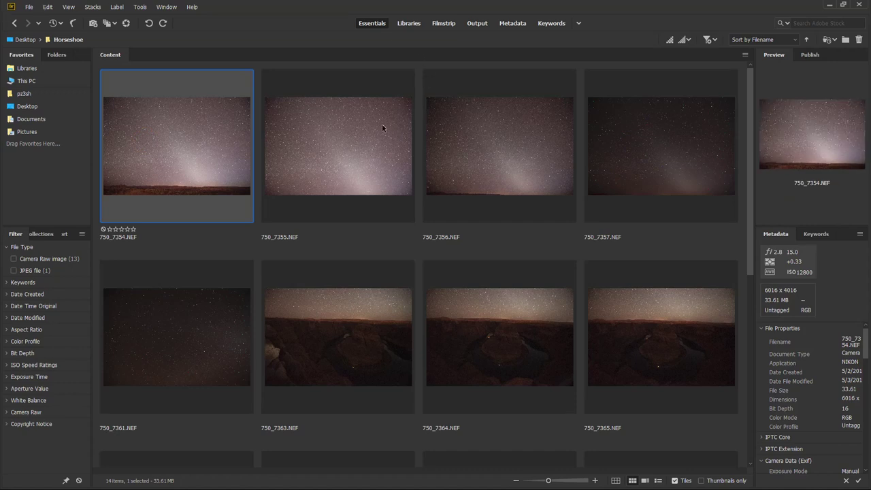
scroll(358, 129, down, 5)
scroll(279, 173, up, 5)
Select all photos in the Horseshoe folder and open them in Camera Raw
key(ctrl+a)
scroll(422, 283, down, 5)
scroll(408, 277, up, 5)
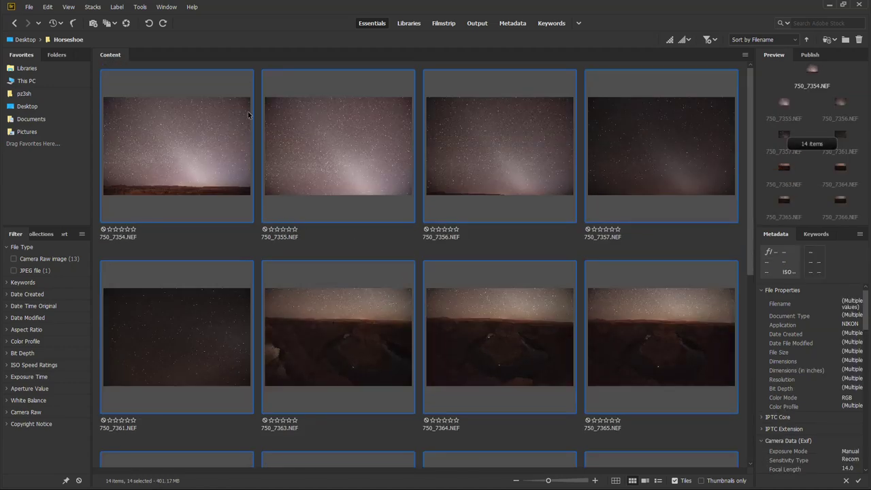
scroll(324, 246, down, 5)
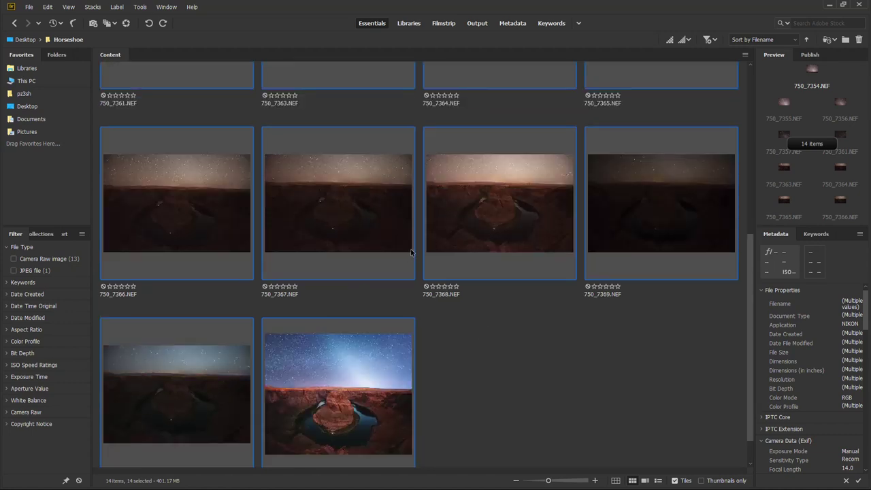
scroll(388, 248, up, 5)
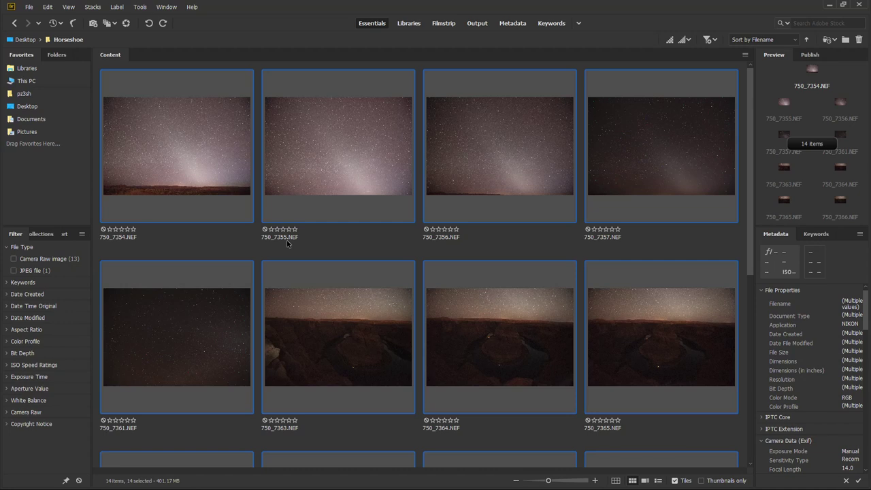
right_click(331, 143)
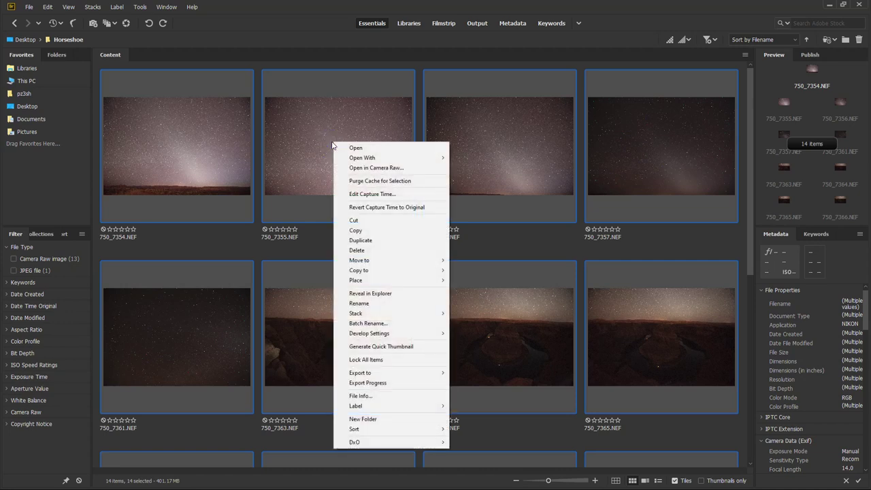
click(421, 173)
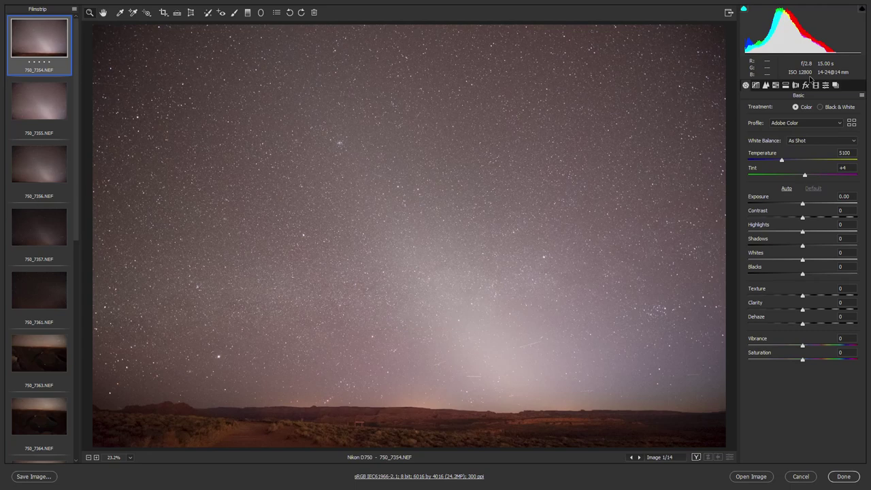
Compare the sky shots 750_7354.NEF to 750_7357.NEF and their exposure settings
key(Down)
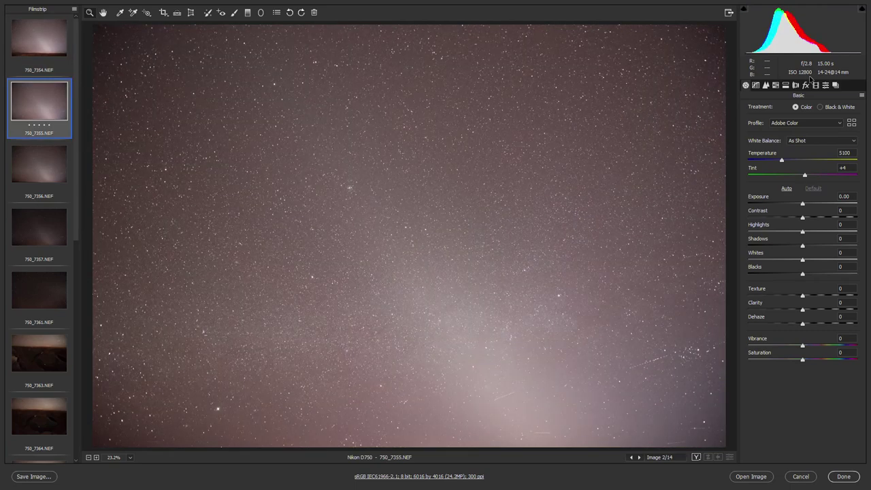
key(Down)
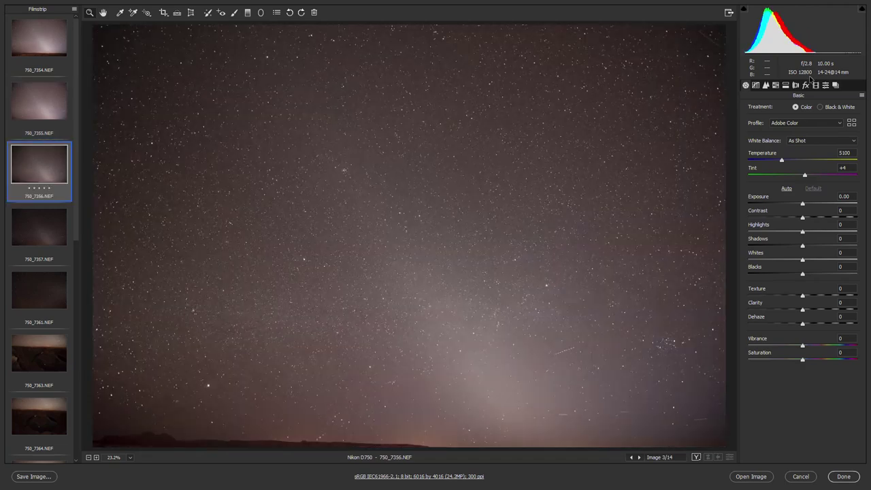
key(Down)
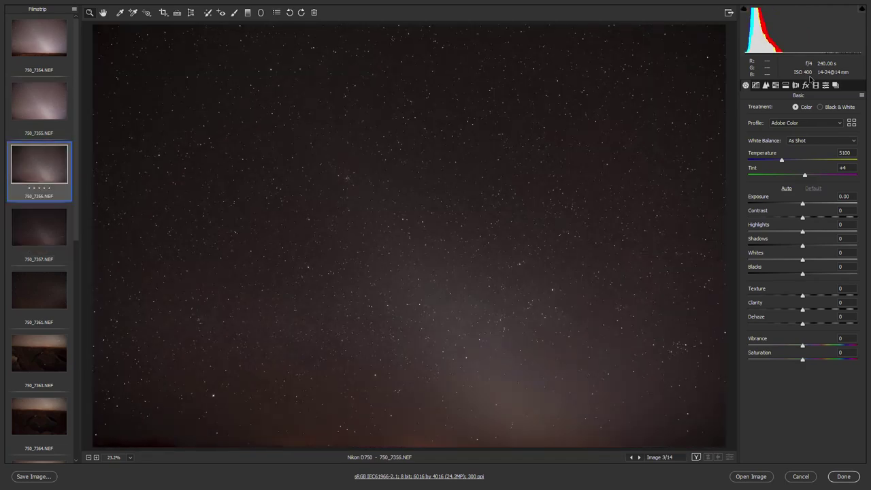
key(Up)
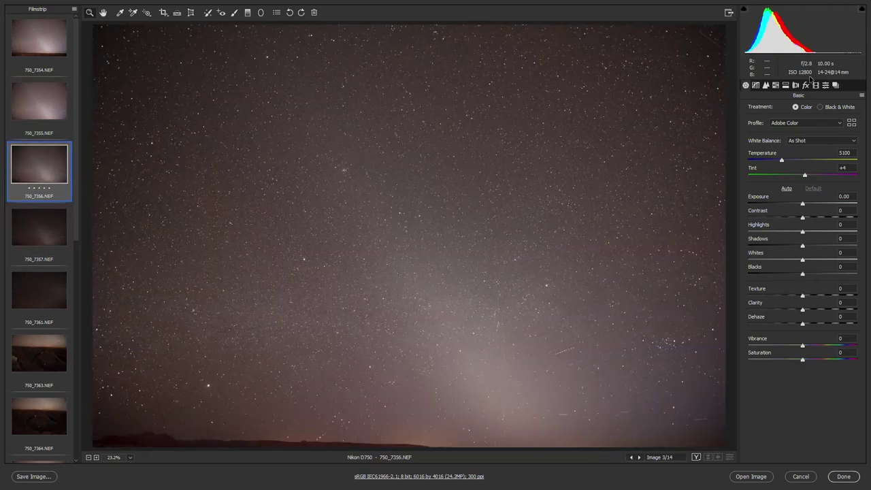
Set the exposure of 750_7357.NEF to +2.40 and its highlights to -71
key(Down)
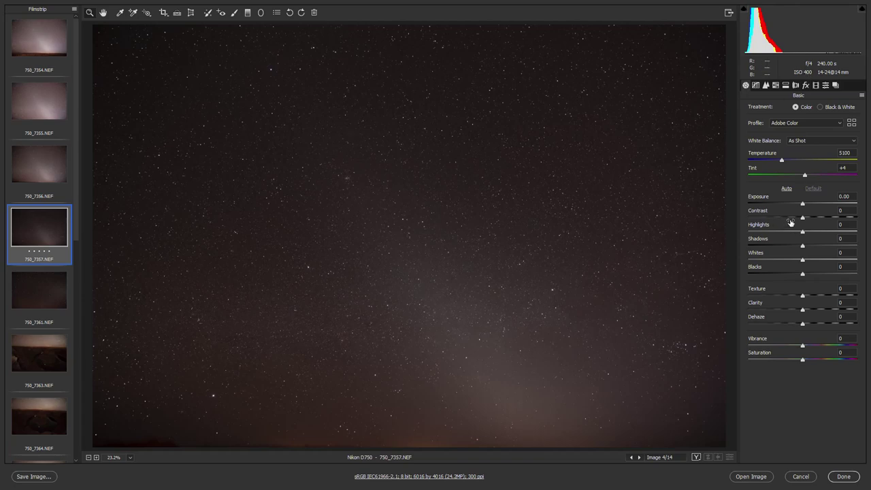
drag(803, 204, 828, 204)
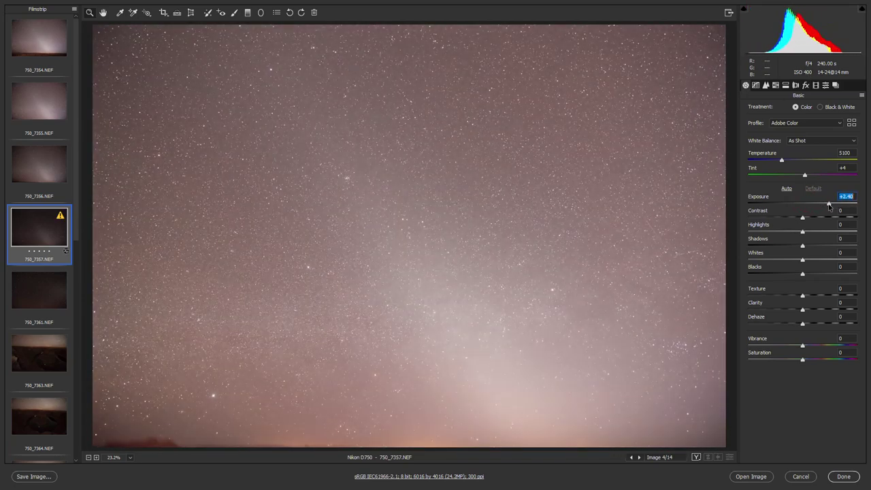
drag(803, 232, 763, 232)
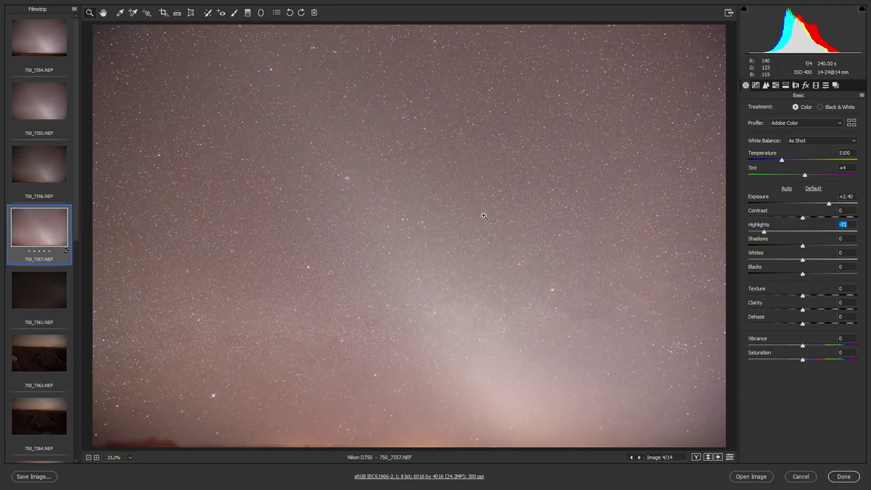
Examine the stars and noise in 750_7357.NEF and 750_7356.NEF up close, returning each to the fitted view
drag(484, 246, 529, 265)
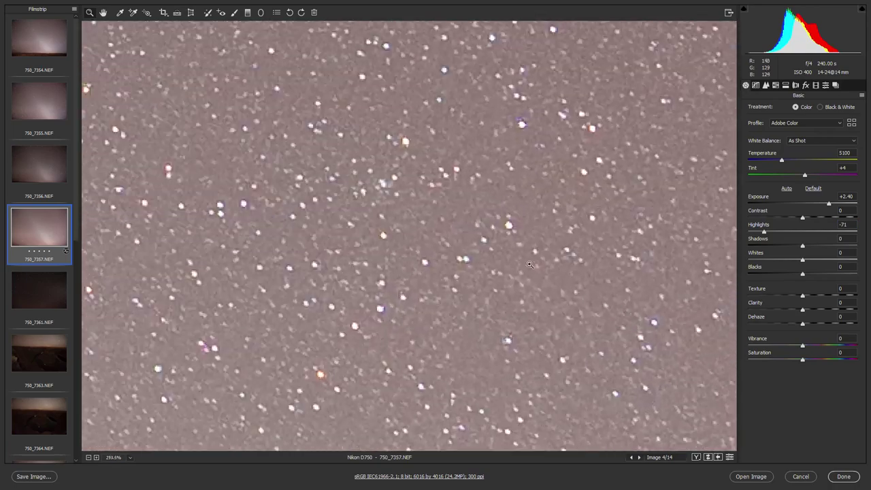
drag(456, 252, 172, 371)
click(129, 457)
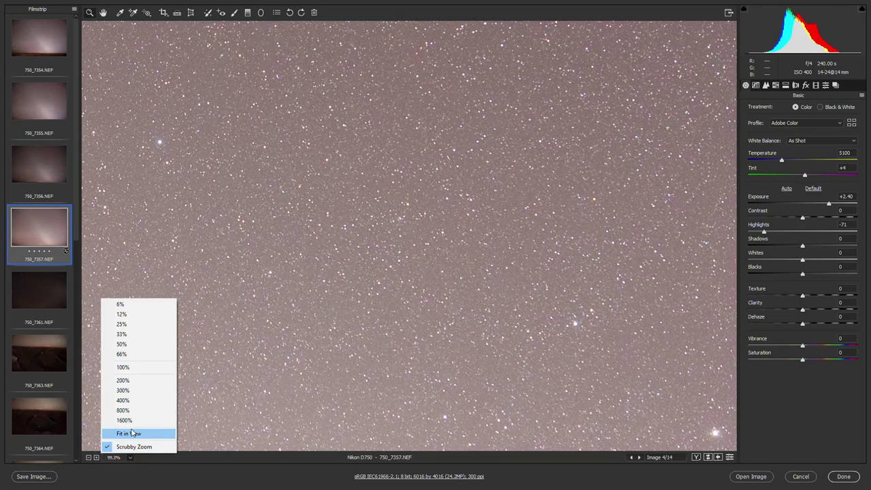
click(132, 432)
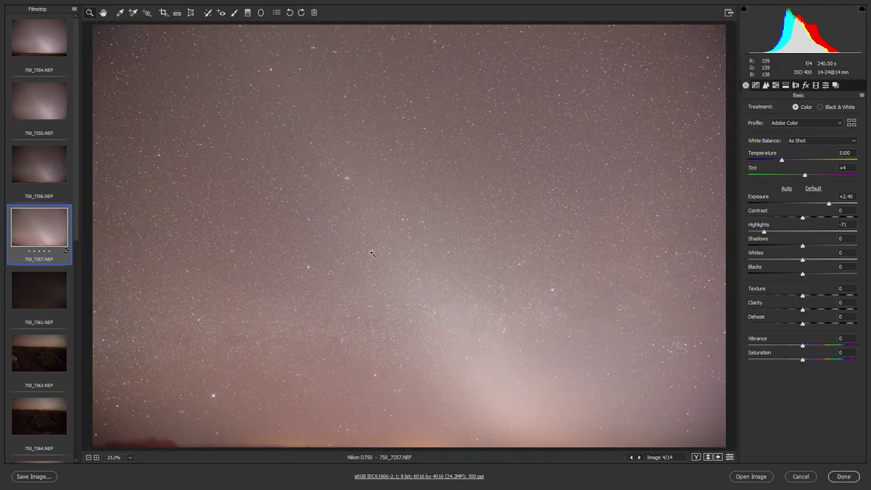
click(34, 161)
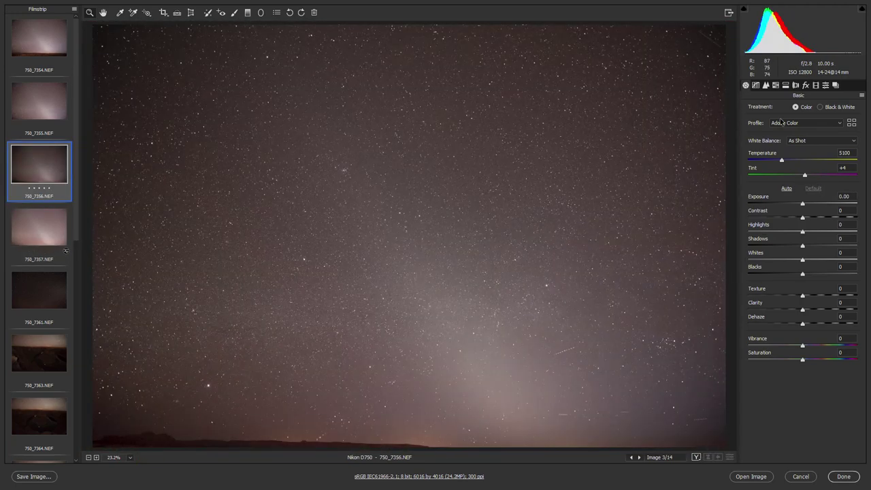
drag(470, 241, 598, 282)
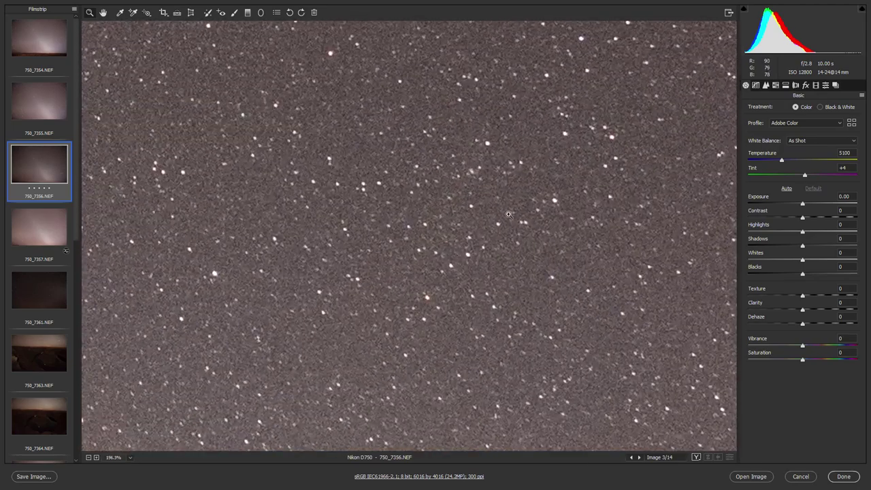
click(130, 457)
click(133, 440)
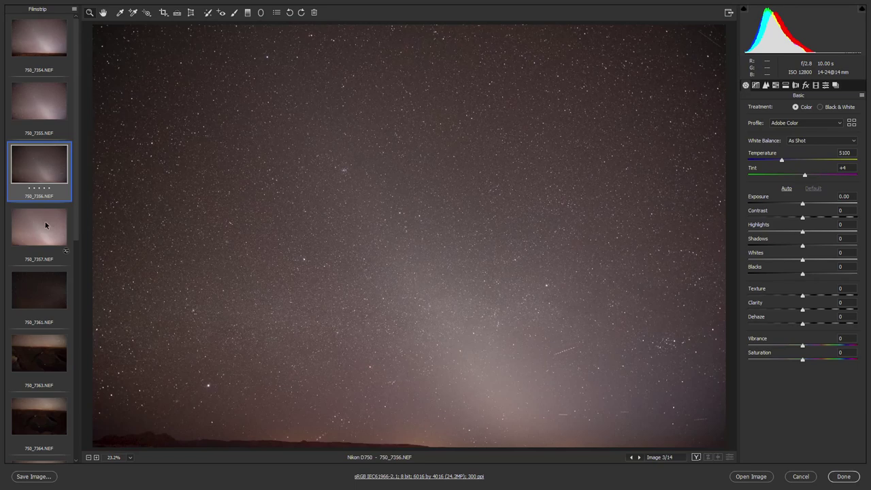
Inspect the horizon along the lower edge of 750_7357.NEF up close, then fit the image in view
click(45, 221)
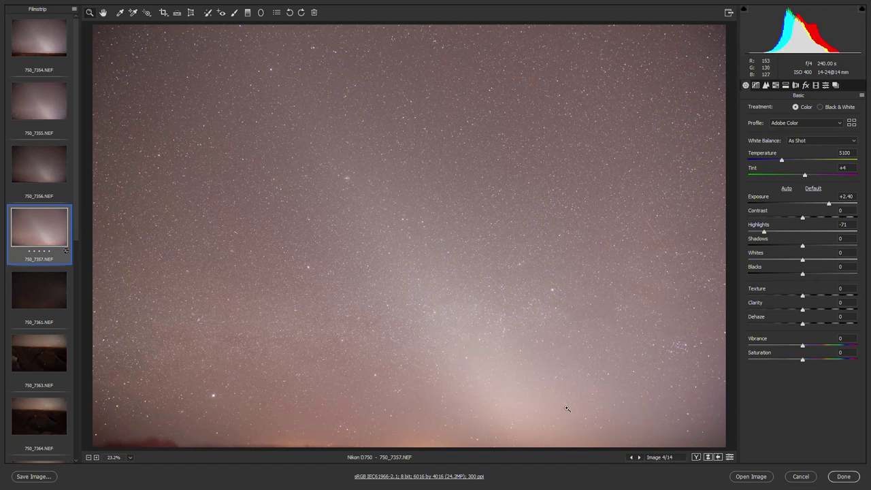
drag(147, 446, 164, 451)
click(164, 451)
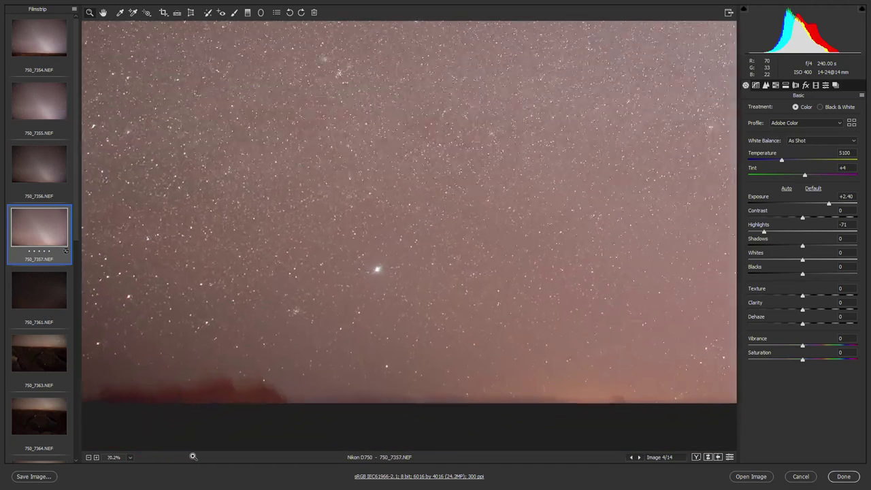
click(113, 462)
click(123, 429)
Set the exposure of the sky shot 750_7361.NEF to +2.00
click(41, 297)
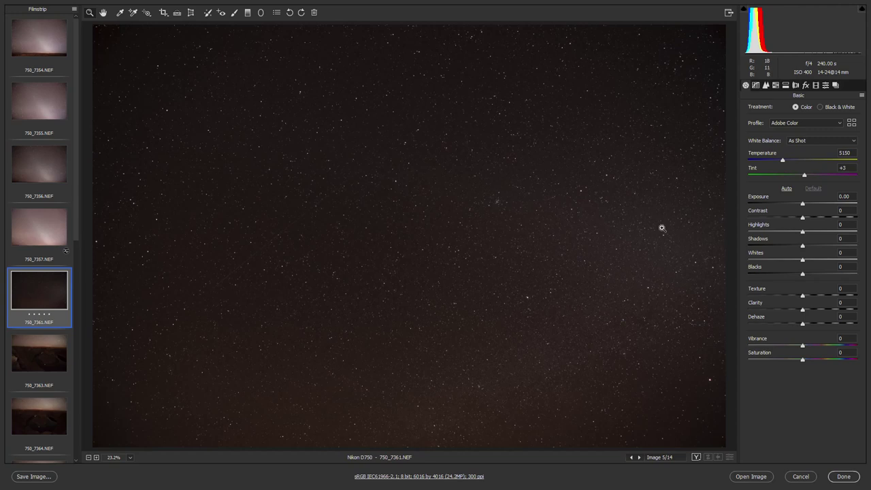
drag(804, 203, 825, 204)
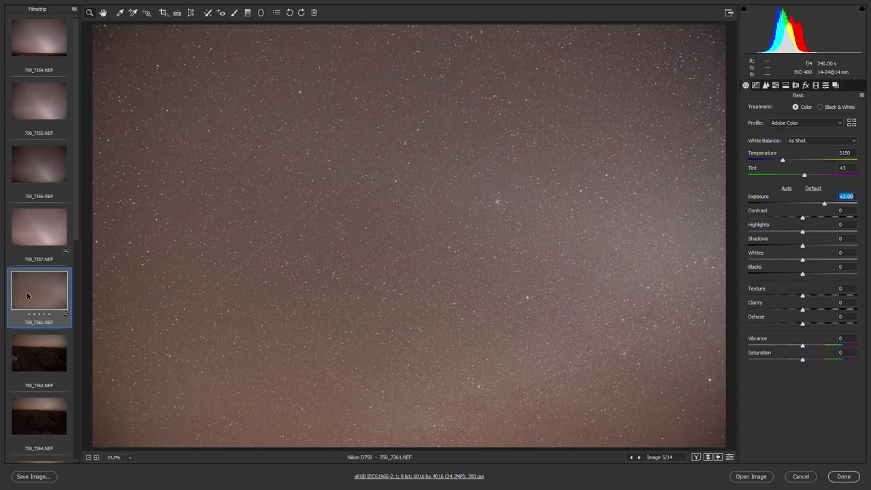
Review the foreground shots from 750_7363.NEF to 750_7369.NEF, comparing composition and brightness
click(44, 352)
scroll(44, 352, down, 5)
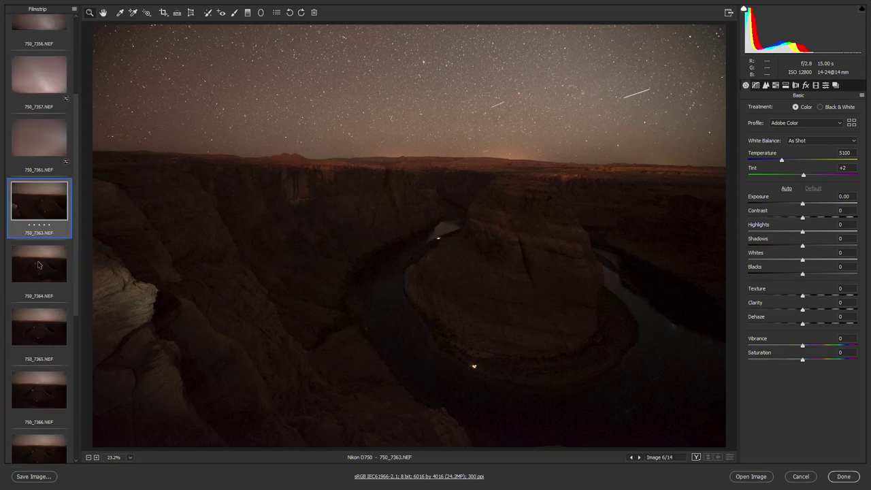
click(39, 265)
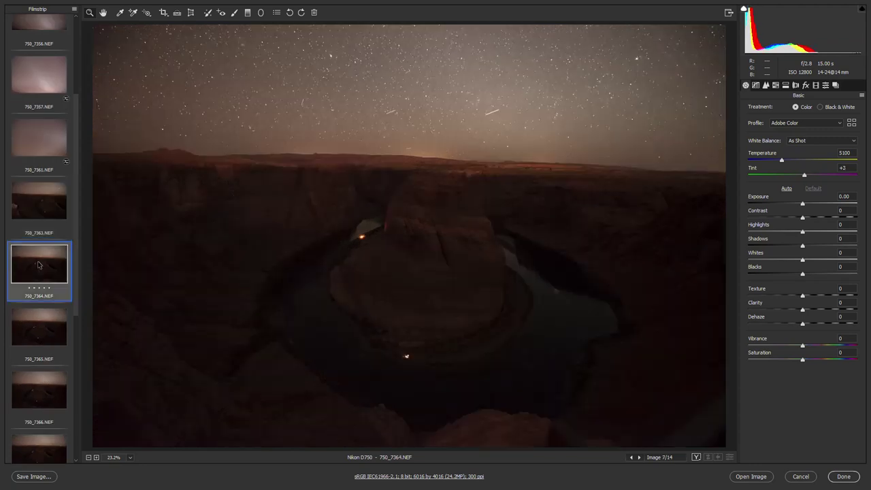
key(Down)
key(Down)
key(Down)
key(Down)
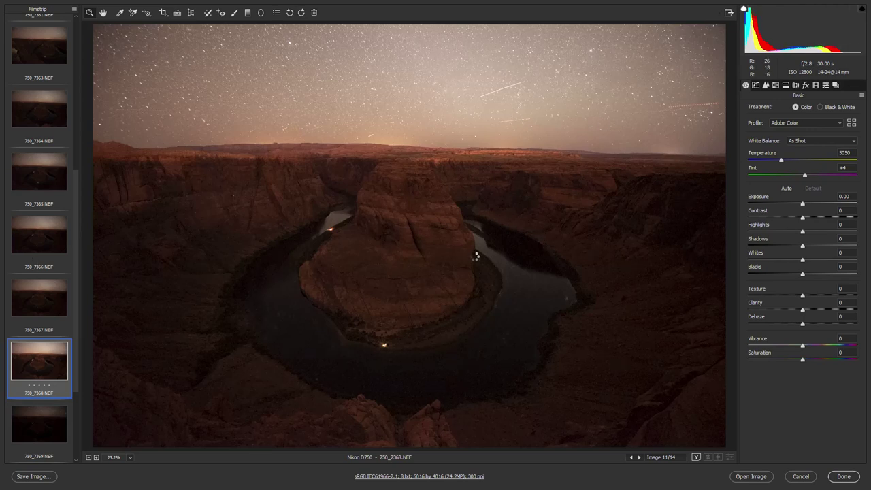
key(Down)
Raise the exposure of 750_7370.NEF strongly and set the exposure of 750_7368.NEF to +3.70
key(Down)
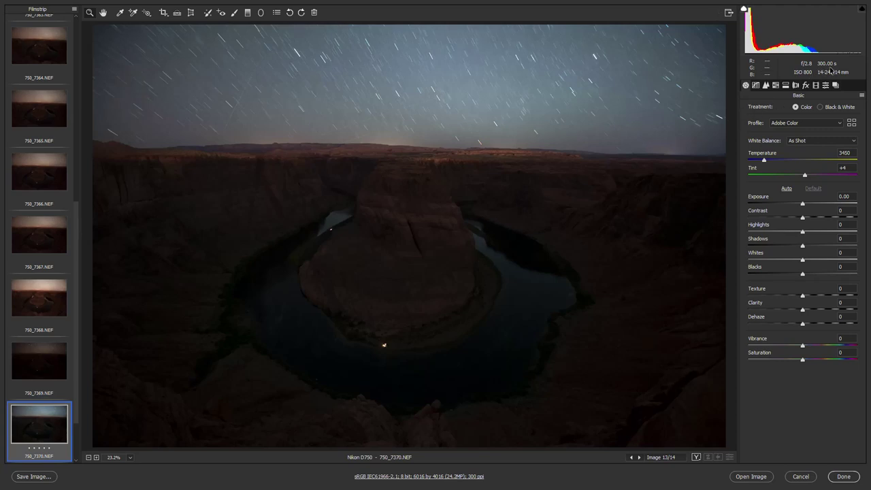
drag(802, 204, 839, 205)
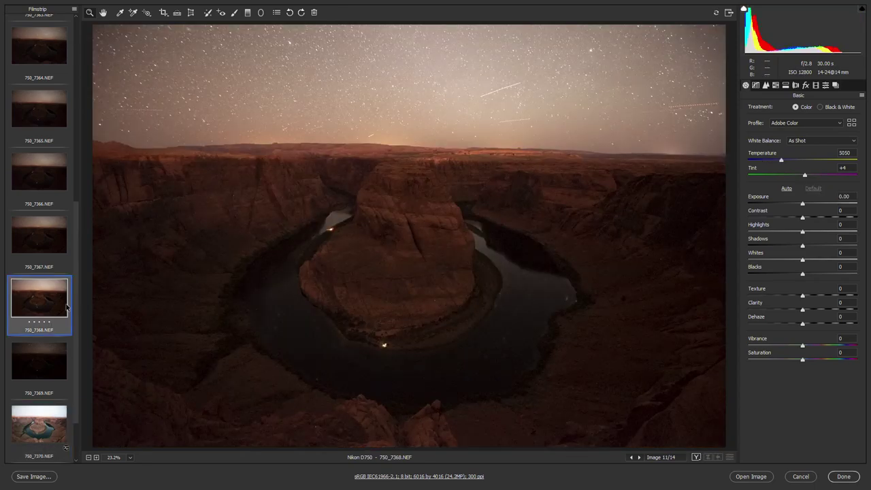
drag(802, 203, 843, 204)
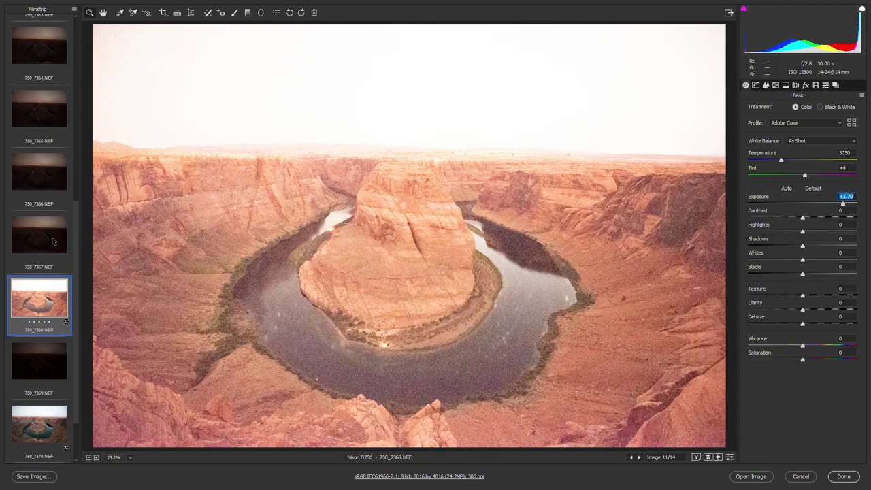
Try an exposure of +3.90 on 750_7367.NEF and reset its settings to default
key(Up)
drag(802, 204, 845, 204)
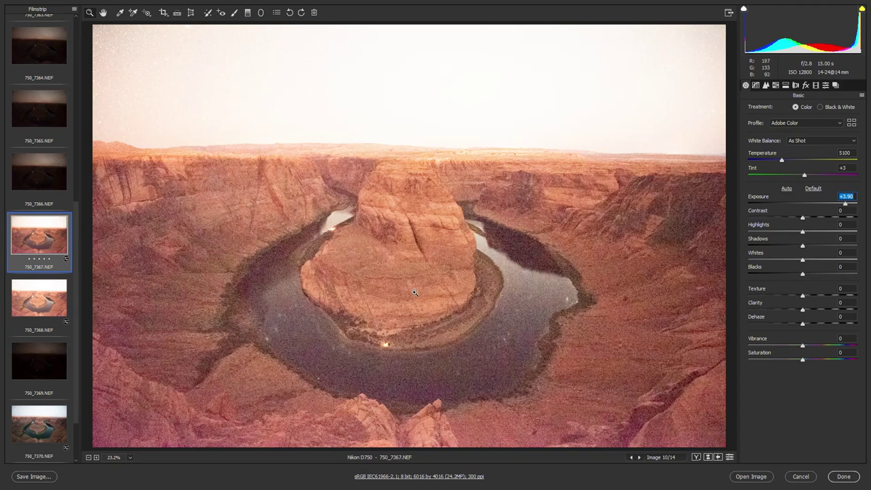
click(814, 189)
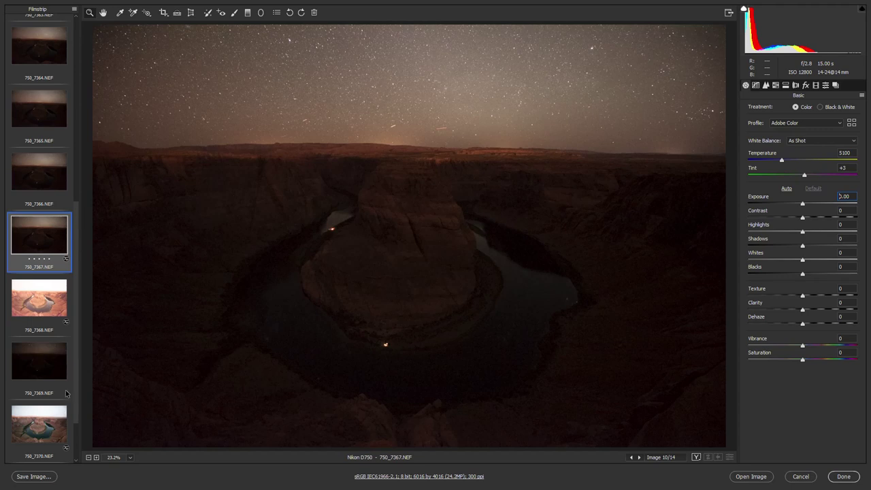
Set the exposure of 750_7370.NEF to +1.95, inspect its star trails above the horizon up close, and fit the image in view
click(58, 424)
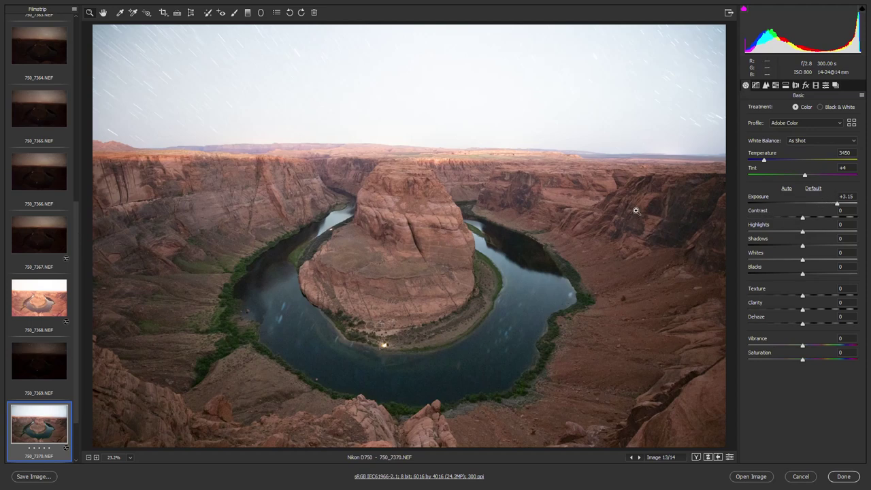
drag(836, 202, 825, 203)
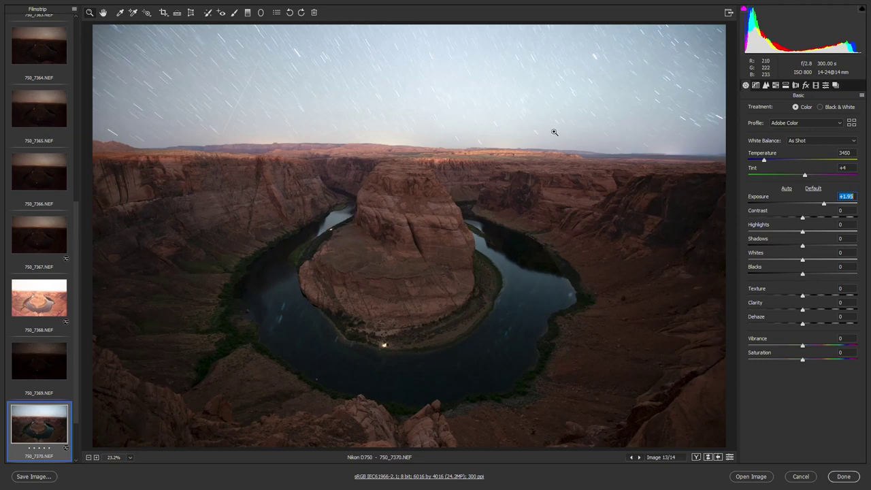
scroll(674, 108, up, 3)
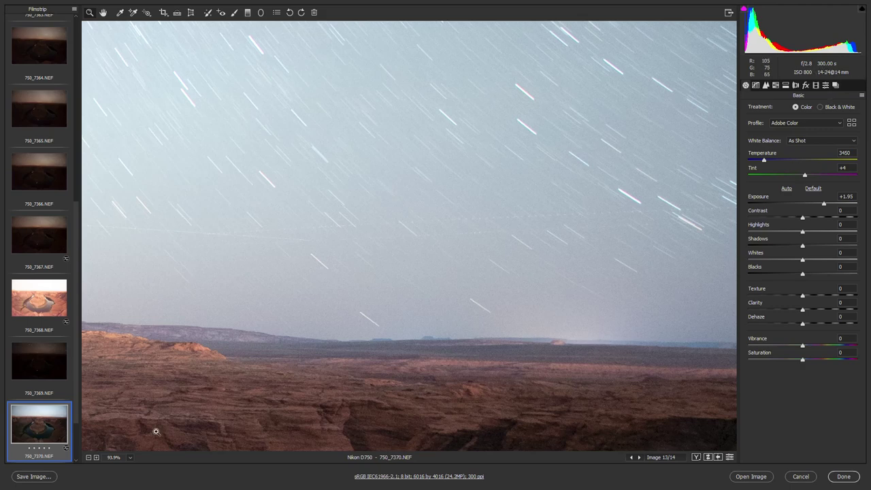
click(130, 457)
click(126, 434)
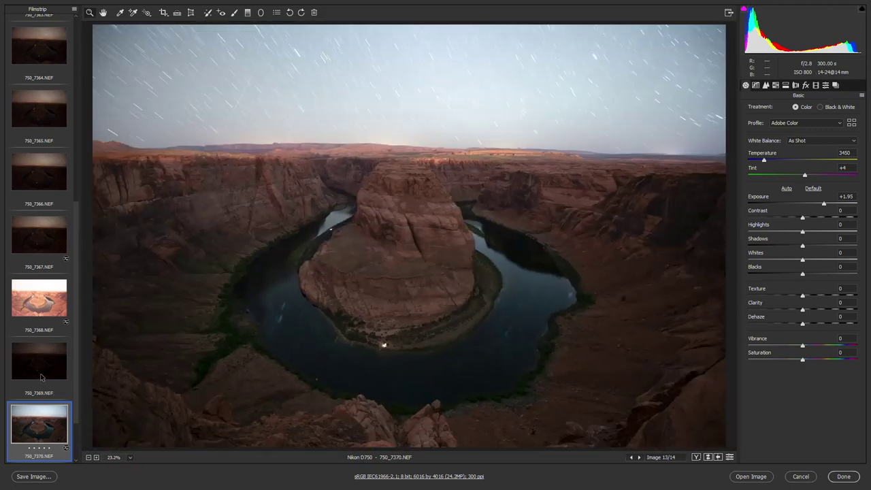
Compare the sky shot 750_7357.NEF with the finished composite HorseshoeBend.jpg
scroll(46, 394, down, 2)
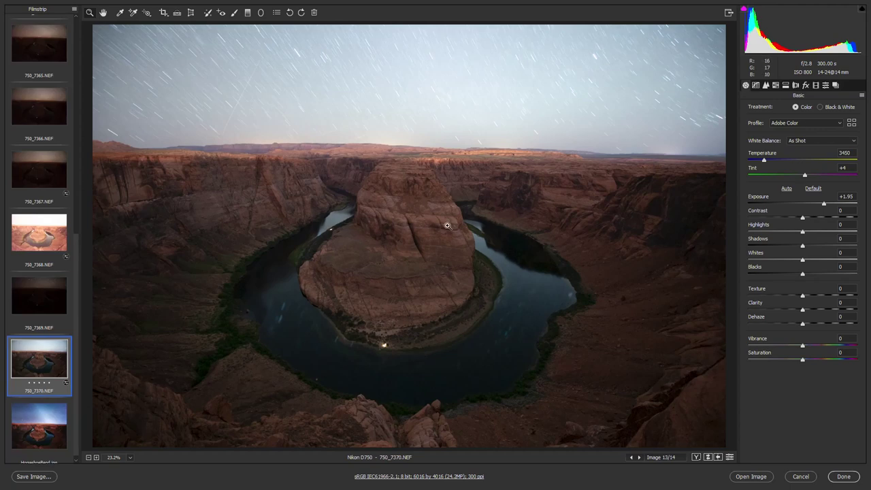
scroll(29, 301, up, 4)
scroll(28, 302, up, 8)
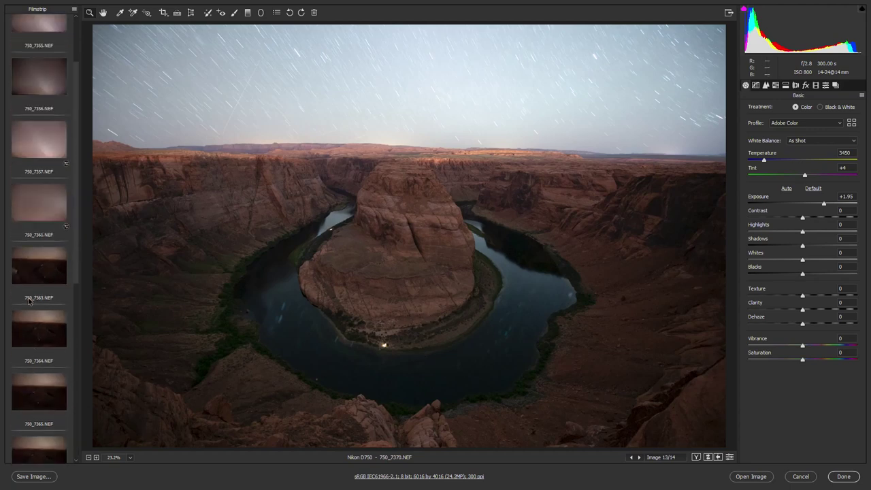
click(34, 201)
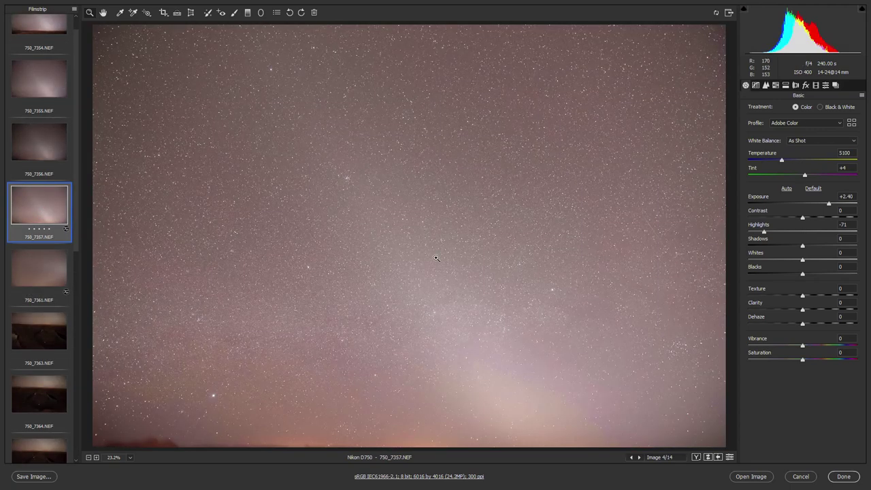
scroll(27, 351, down, 12)
scroll(28, 350, down, 1)
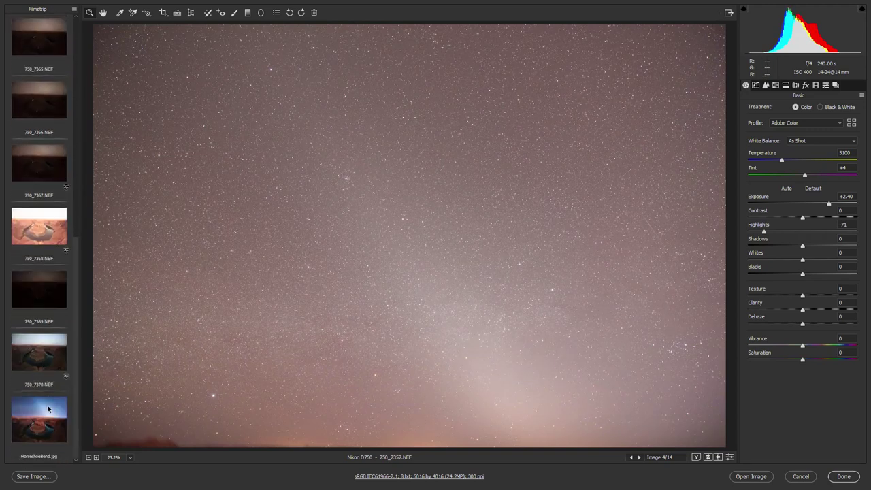
click(60, 415)
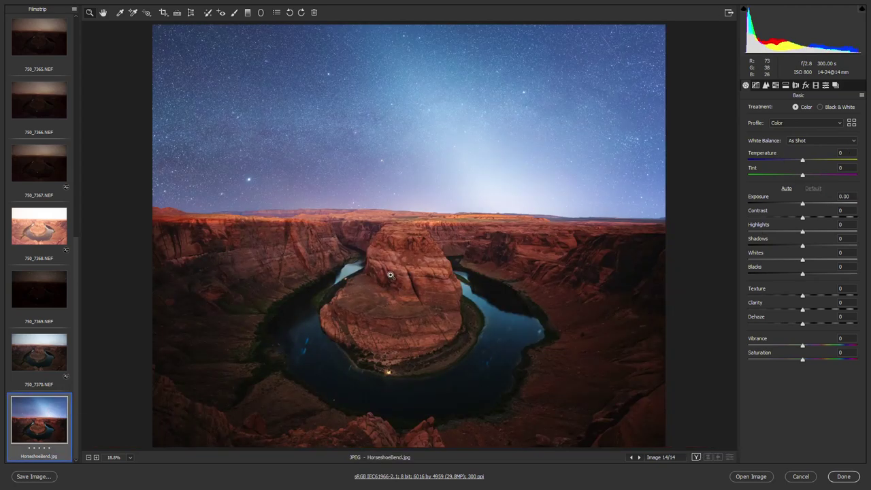
Set the exposure of 750_7370.NEF to +2.10 and its highlights to -53
key(Up)
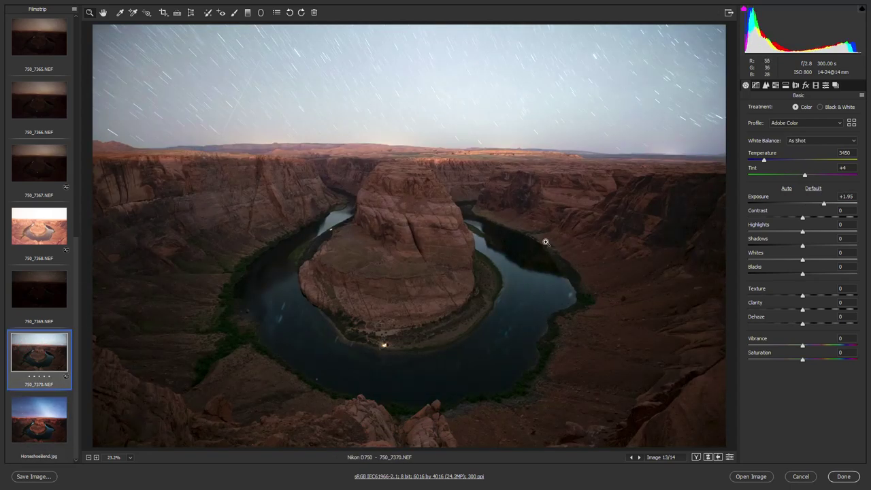
mouse_move(823, 204)
mouse_down()
mouse_move(807, 206)
mouse_move(825, 205)
mouse_up()
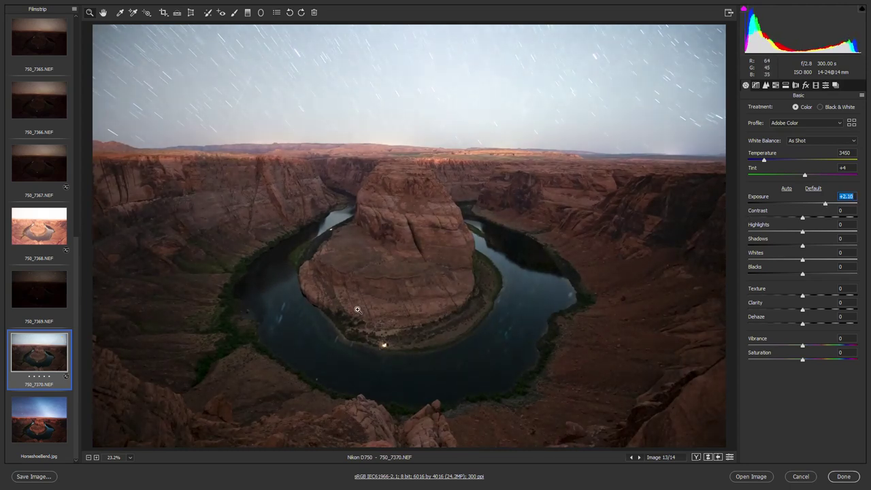
drag(802, 232, 774, 232)
Cool the white balance to a temperature of 3300 with a tint of +5, and set the saturation to +26
drag(802, 359, 841, 360)
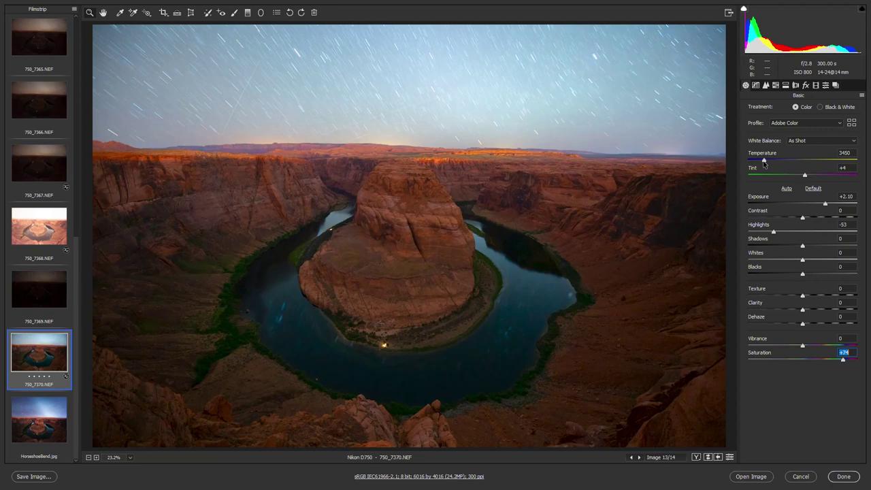
drag(763, 162, 804, 176)
drag(756, 160, 761, 163)
drag(843, 361, 813, 362)
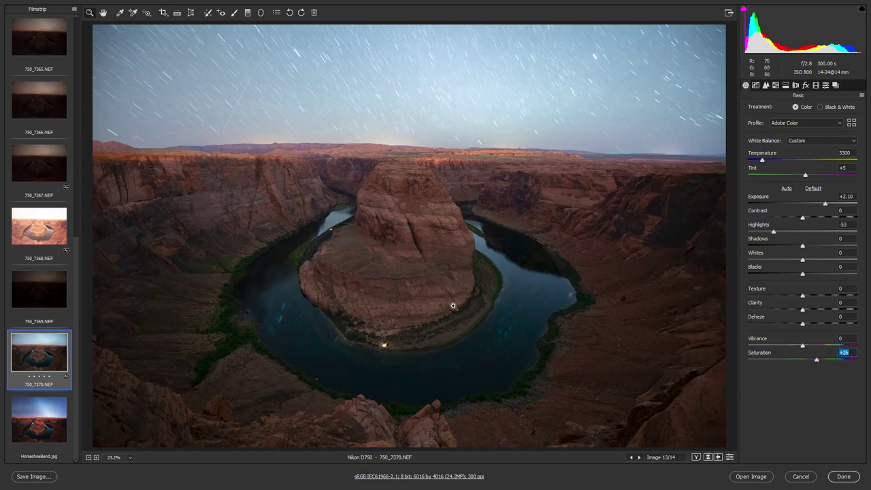
Lift the shadows of 750_7370.NEF to +14
click(843, 238)
text(28)
key(Return)
drag(817, 246, 801, 273)
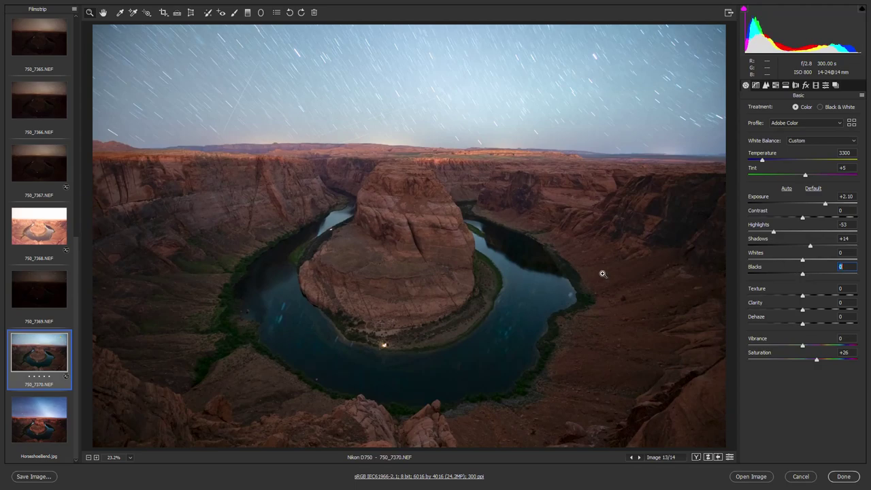
Compare texture amounts on the central rock face up close and set the texture to +11
drag(445, 239, 411, 236)
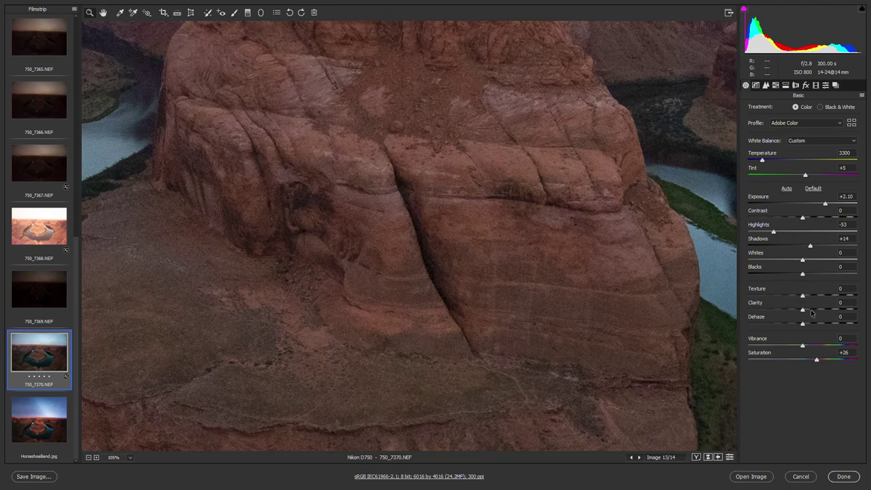
drag(802, 296, 821, 298)
scroll(599, 201, up, 5)
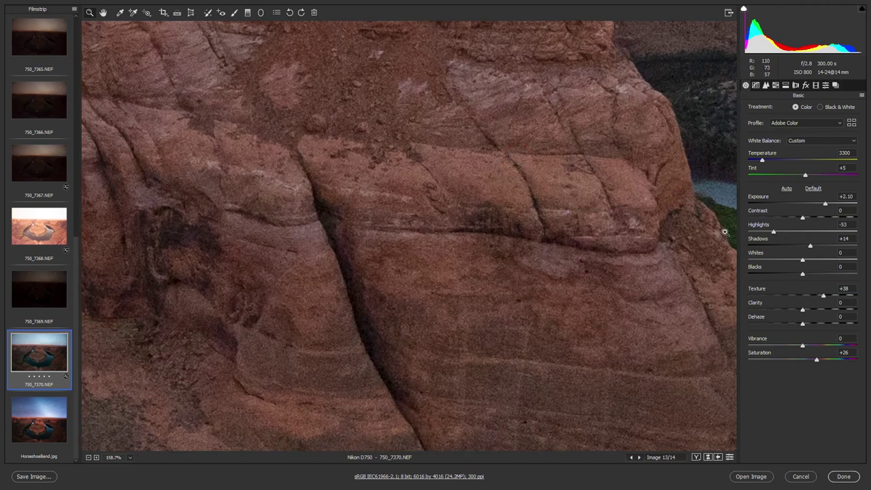
click(801, 297)
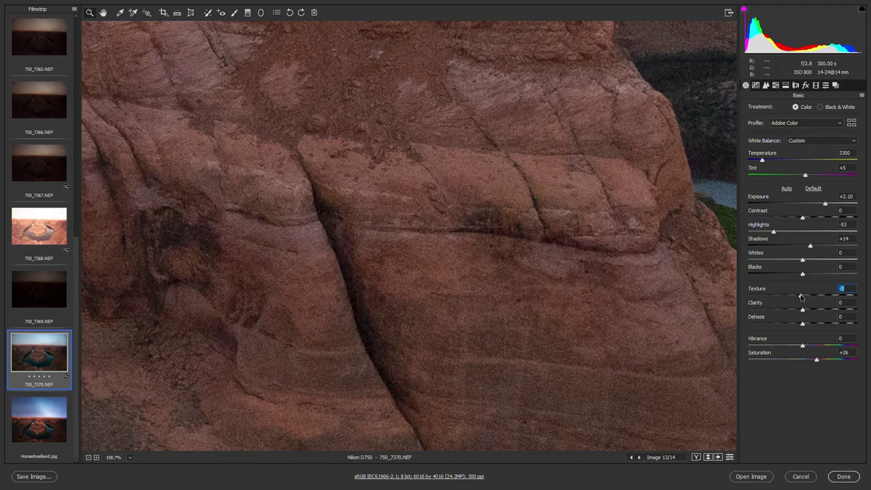
click(808, 296)
Try a clarity of +37 on the rock face and the whole image, and reset clarity to 0
drag(802, 310, 822, 310)
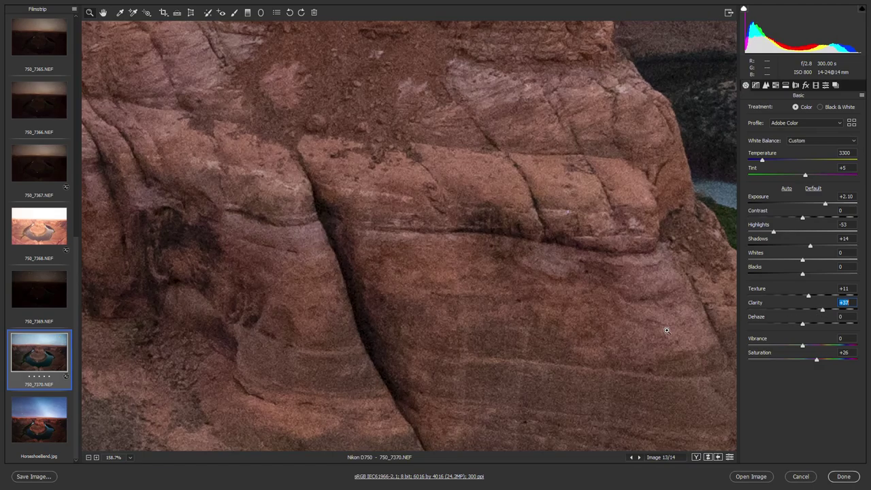
click(121, 457)
click(118, 434)
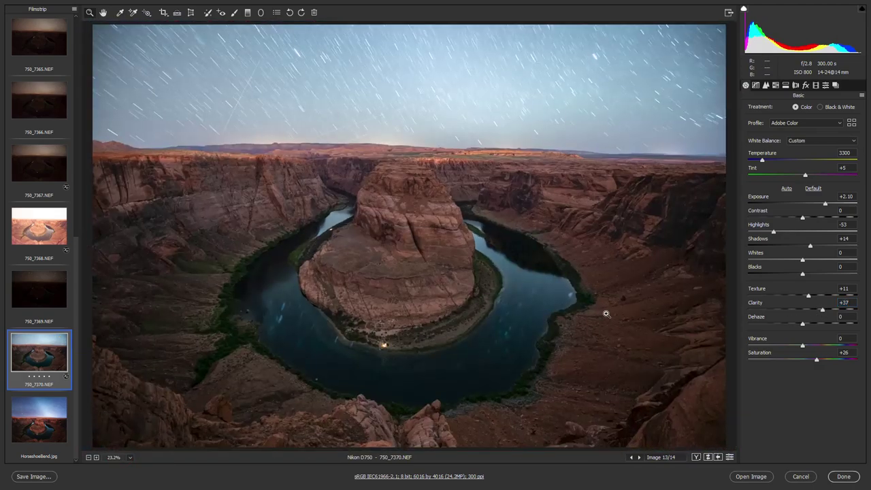
double_click(804, 310)
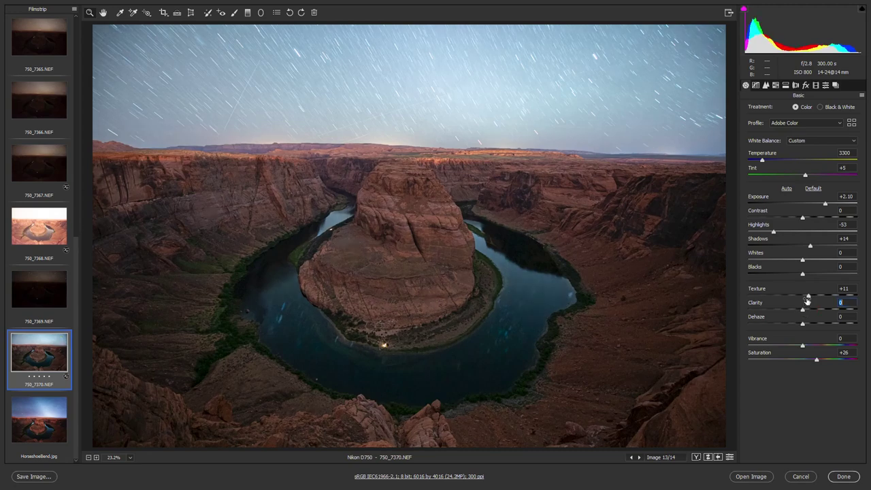
mouse_move(808, 295)
mouse_down()
mouse_move(814, 299)
mouse_move(796, 299)
mouse_move(808, 300)
mouse_up()
drag(806, 297, 808, 297)
key(Return)
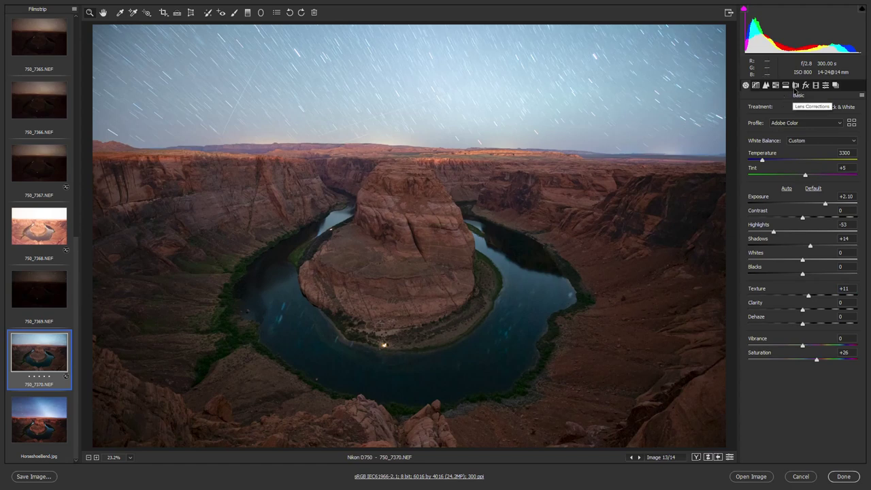
Turn on Remove Chromatic Aberration for 750_7370.NEF and toggle it to check its effect along the horizon
click(795, 86)
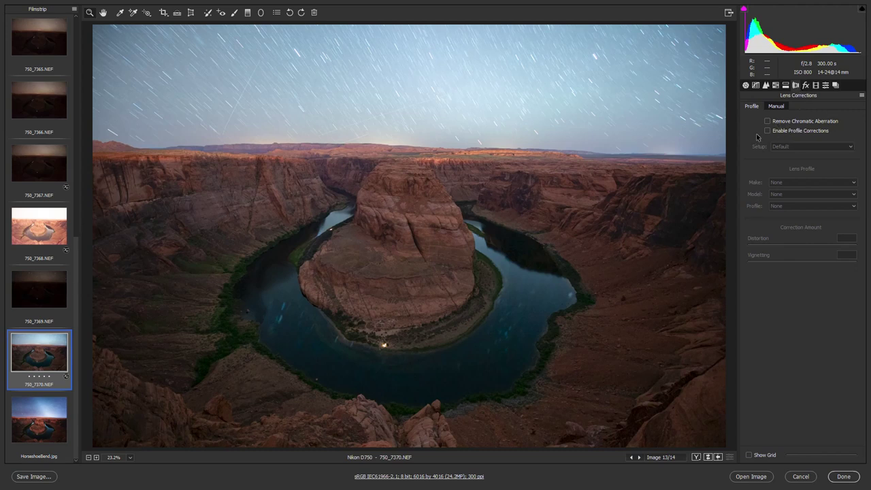
click(817, 123)
drag(414, 183, 585, 82)
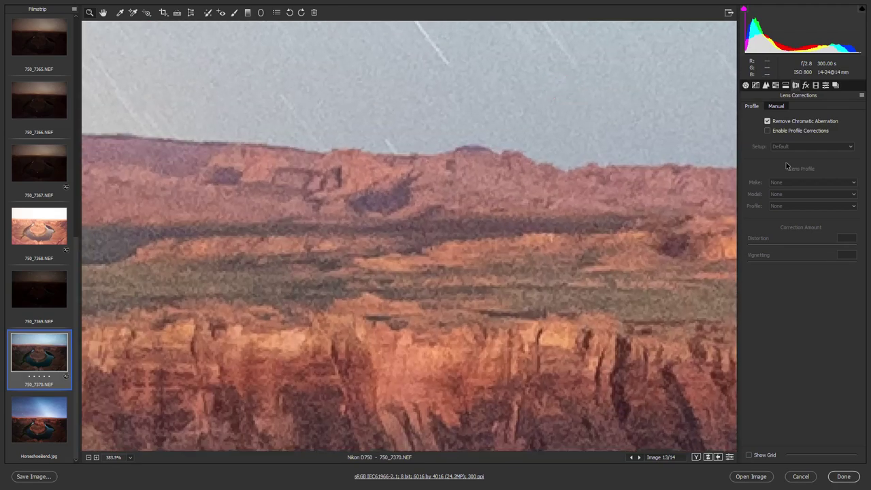
click(783, 123)
click(782, 123)
Compare the star trails up close with chromatic aberration removal off and on, and fit the image back in view
drag(620, 196, 664, 220)
click(480, 140)
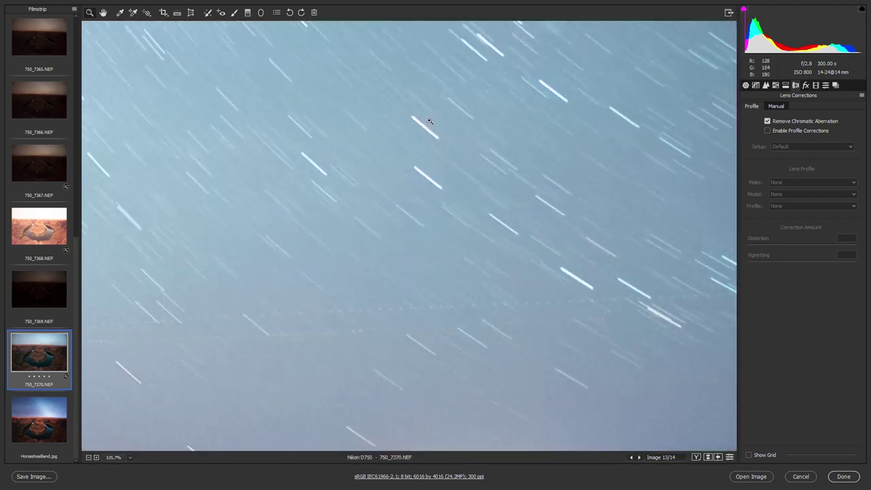
click(440, 138)
click(483, 239)
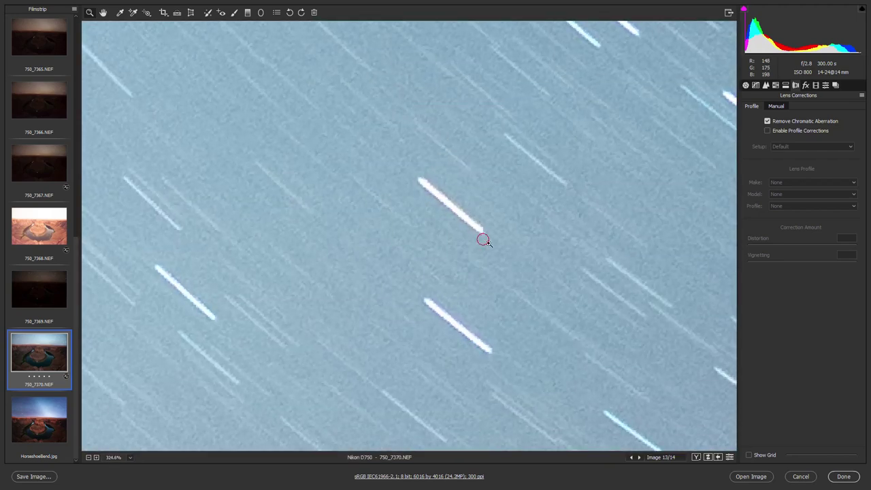
click(773, 125)
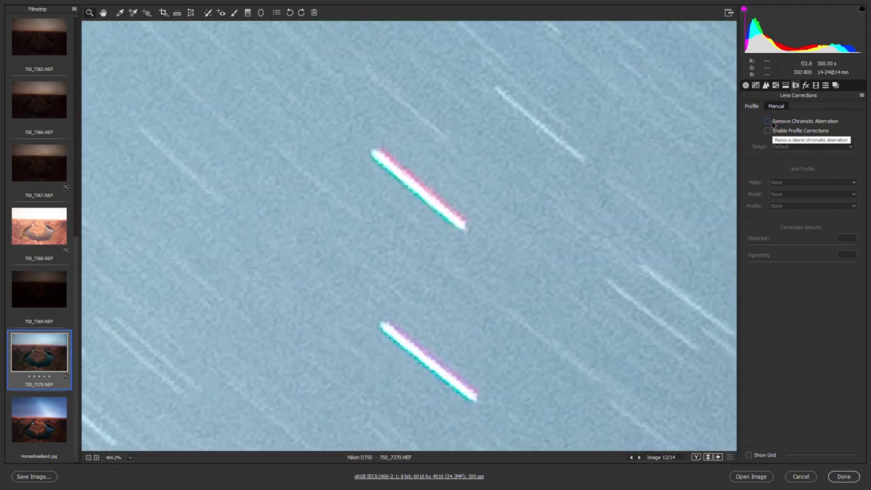
click(773, 124)
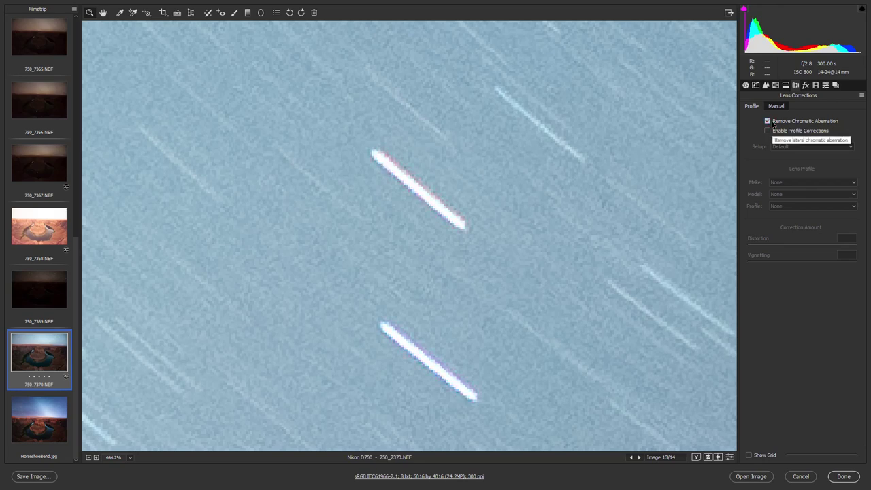
click(117, 457)
click(136, 431)
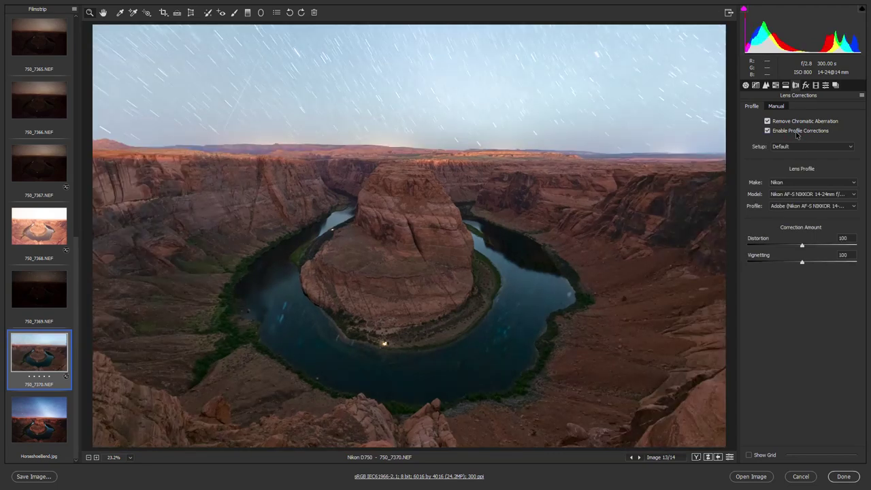
Compare the image with and without the Nikon lens profile corrections, keep them enabled, and set the distortion correction amount to 0
click(795, 132)
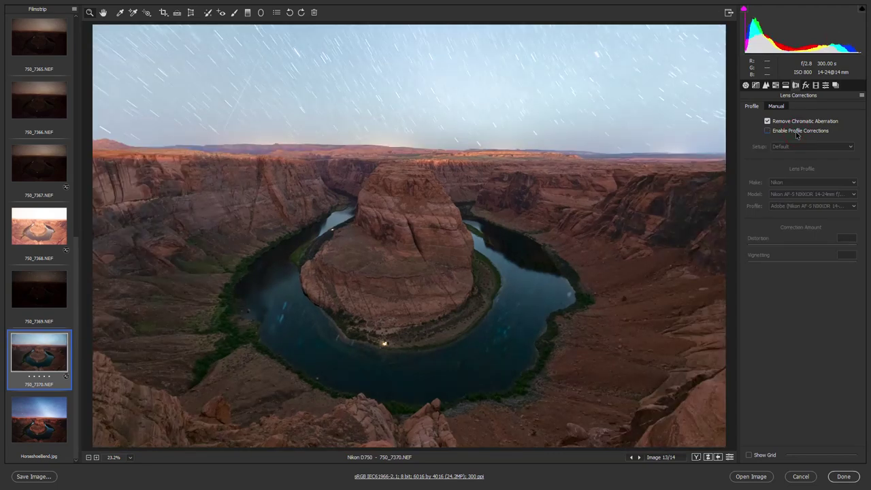
click(795, 132)
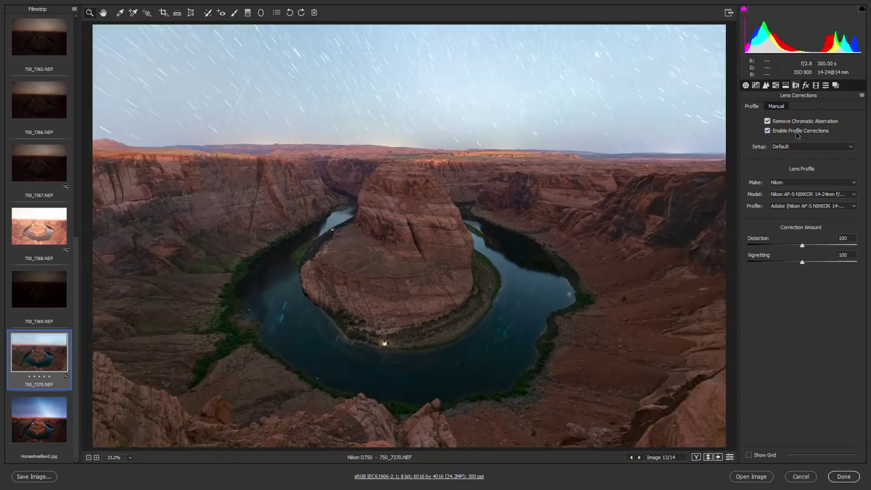
click(801, 246)
drag(802, 247, 803, 251)
drag(801, 245, 720, 245)
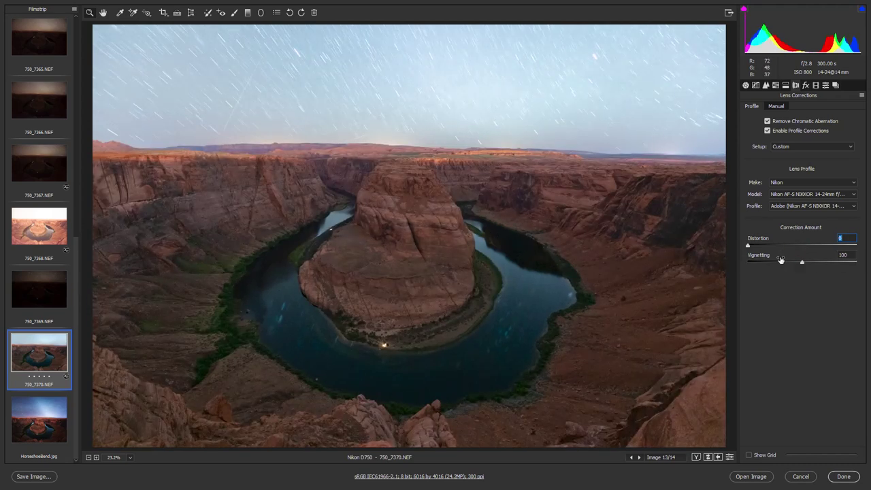
click(802, 246)
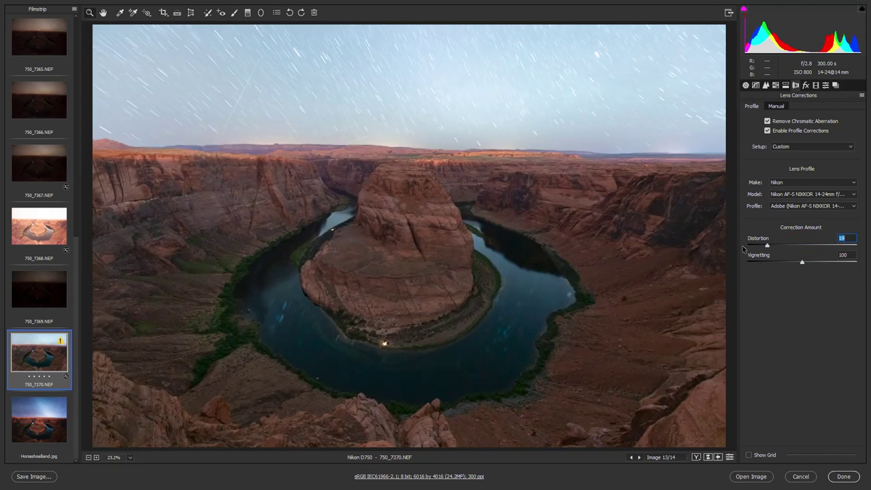
text(0)
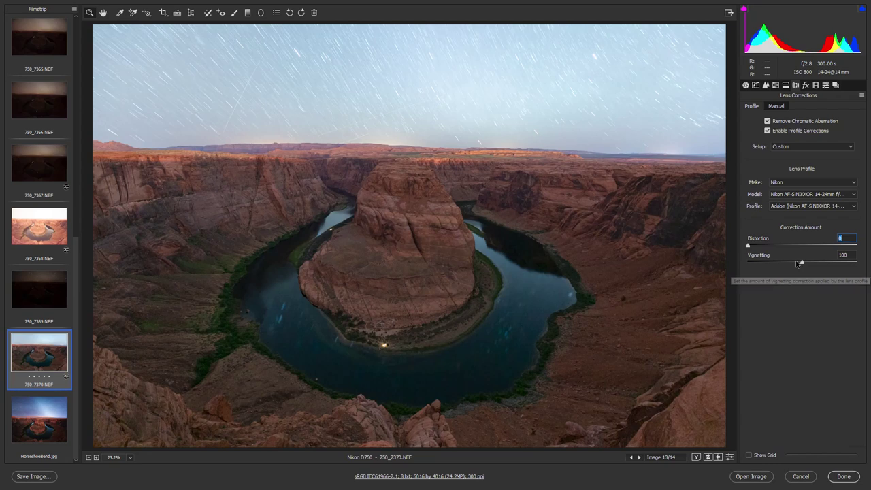
Set the lens profile's vignetting correction amount to 53 for 750_7370.NEF
drag(801, 265, 775, 261)
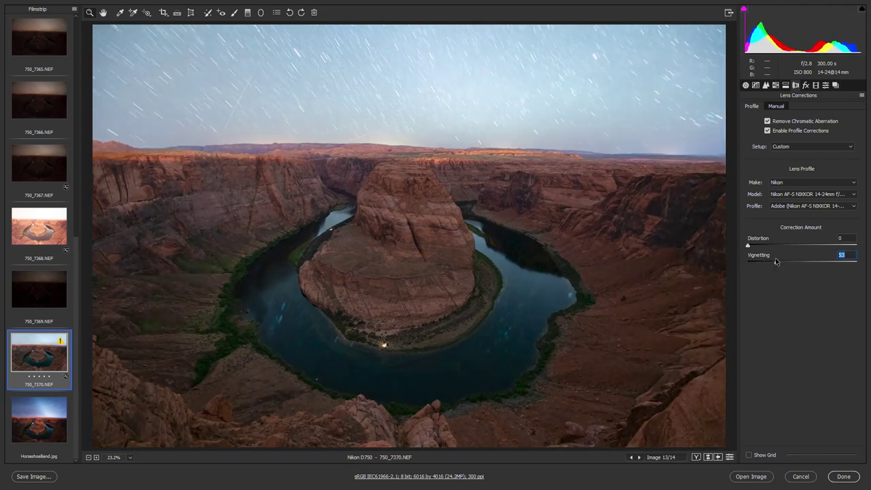
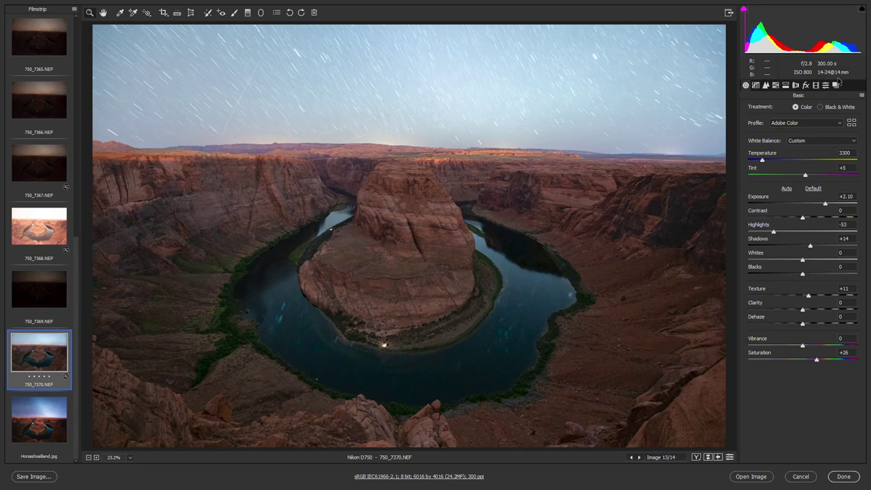
Select the sky shot 750_7357.NEF together with 750_7370.NEF and sync the foreground shot's develop settings to it
scroll(39, 342, up, 10)
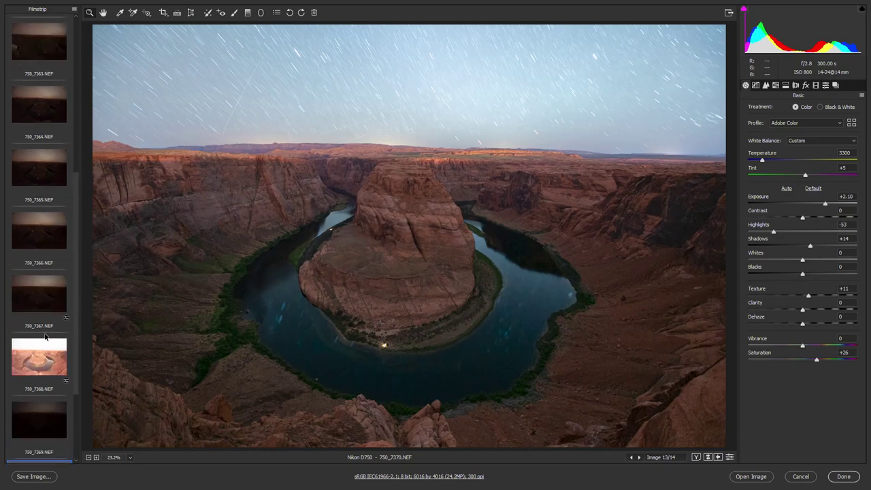
scroll(44, 216, up, 1)
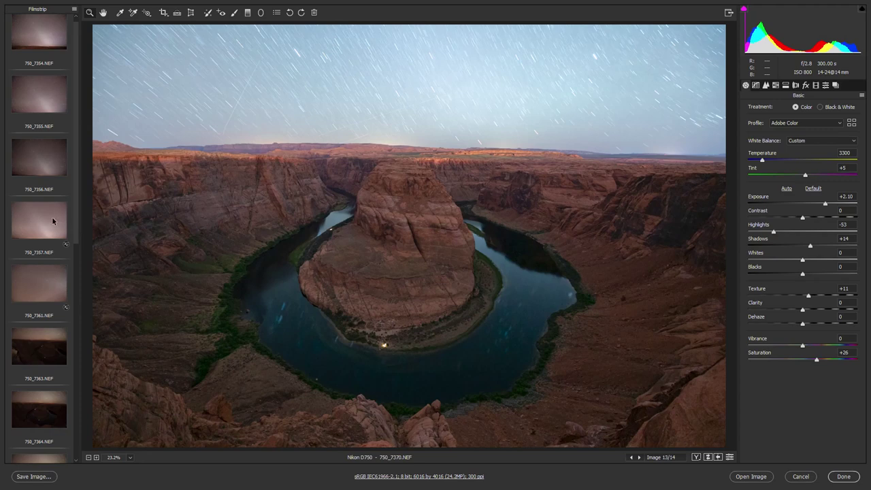
ctrl+click(48, 216)
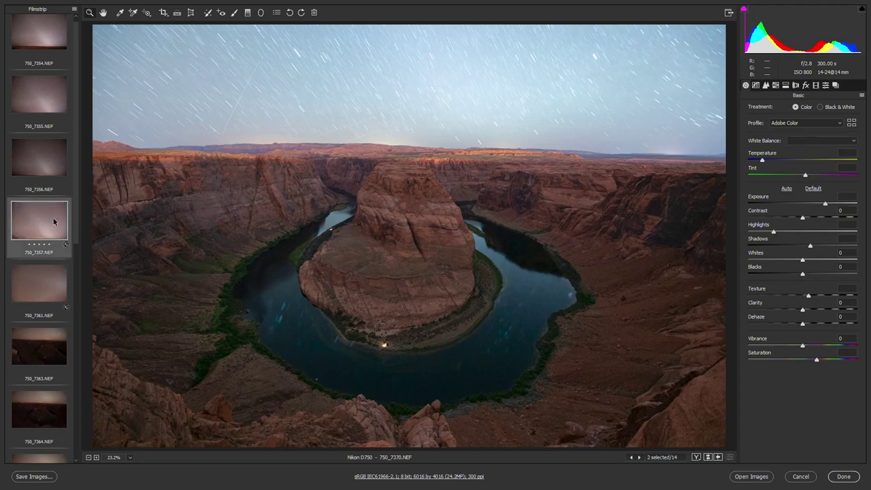
scroll(38, 226, down, 5)
scroll(39, 226, down, 4)
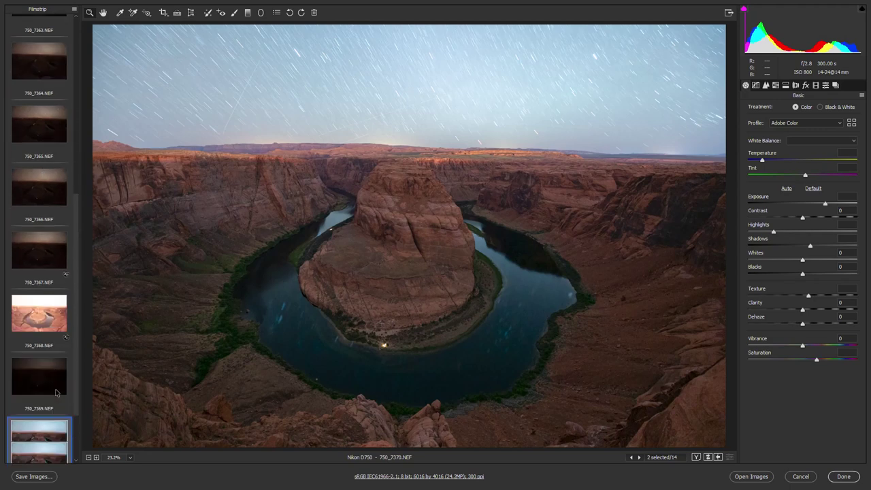
scroll(76, 272, up, 5)
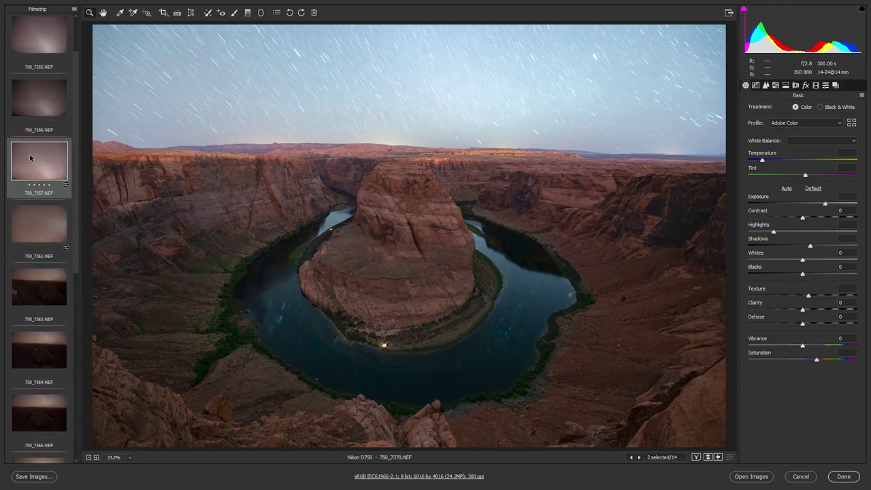
right_click(35, 166)
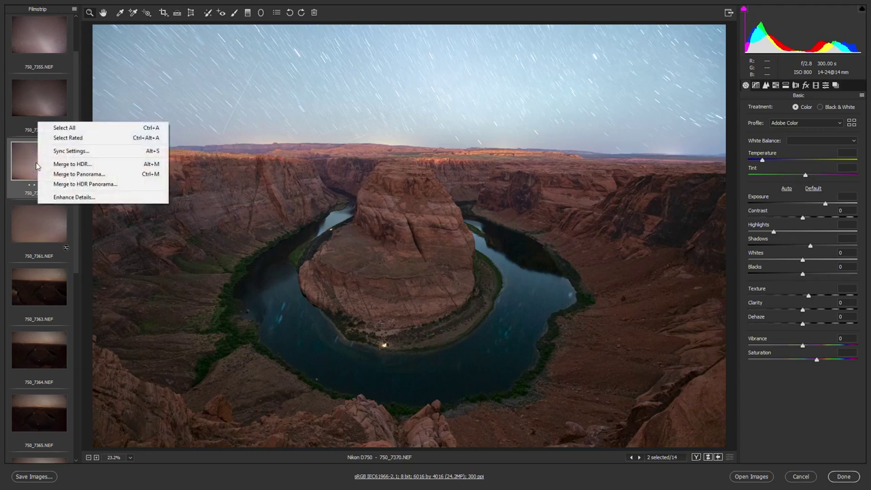
click(96, 153)
click(505, 55)
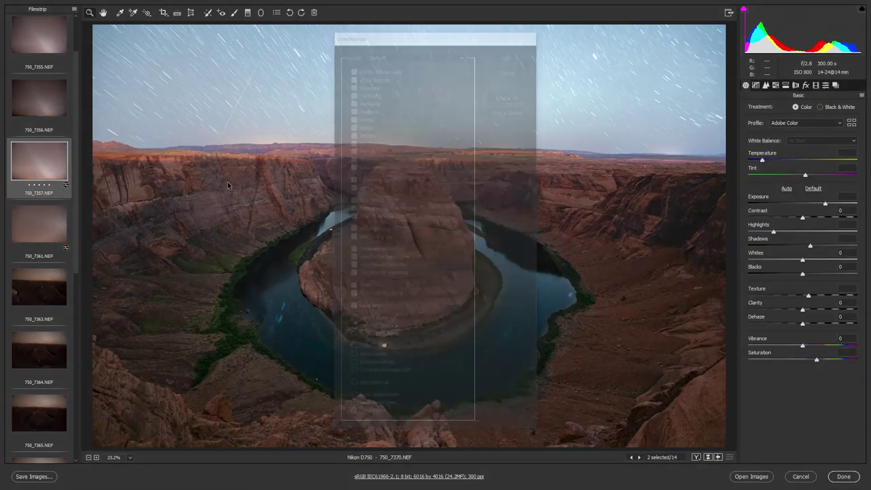
Adjust the white balance of 750_7357.NEF alone to a temperature of 4000 and a tint of +1
click(53, 159)
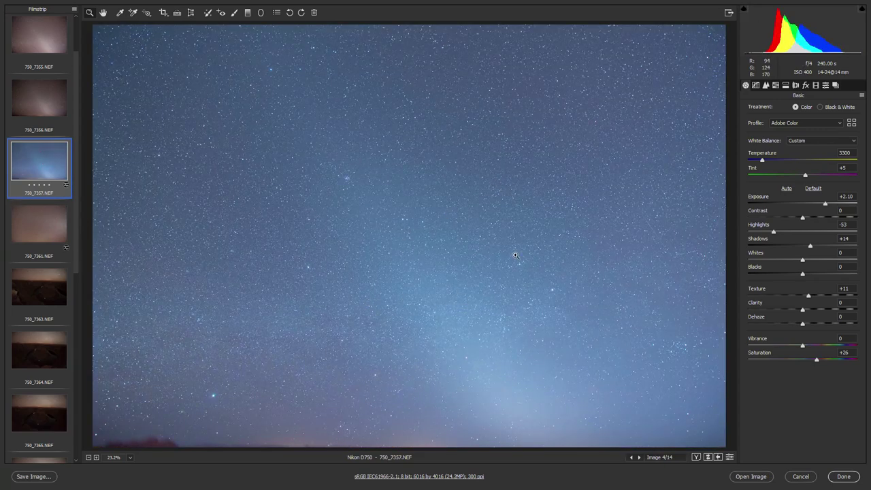
drag(761, 160, 804, 176)
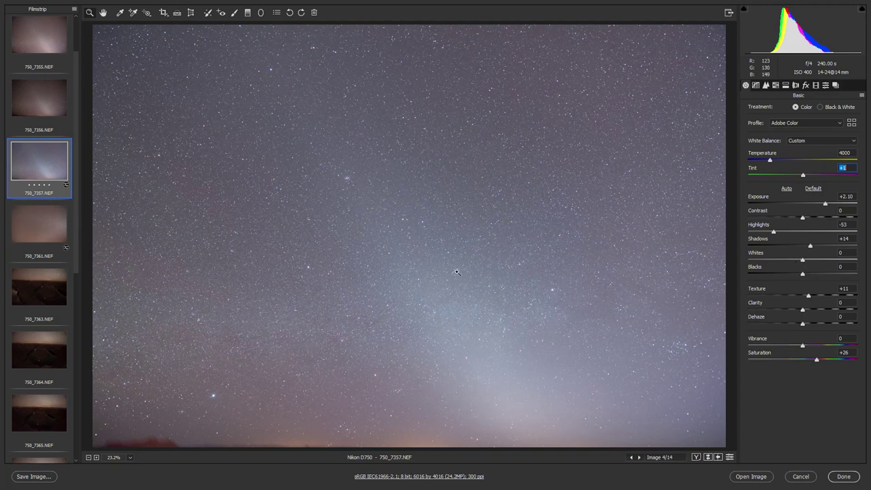
Select both 750_7357.NEF and 750_7370.NEF and open them in Photoshop as smart objects
scroll(45, 302, down, 2)
scroll(45, 302, down, 3)
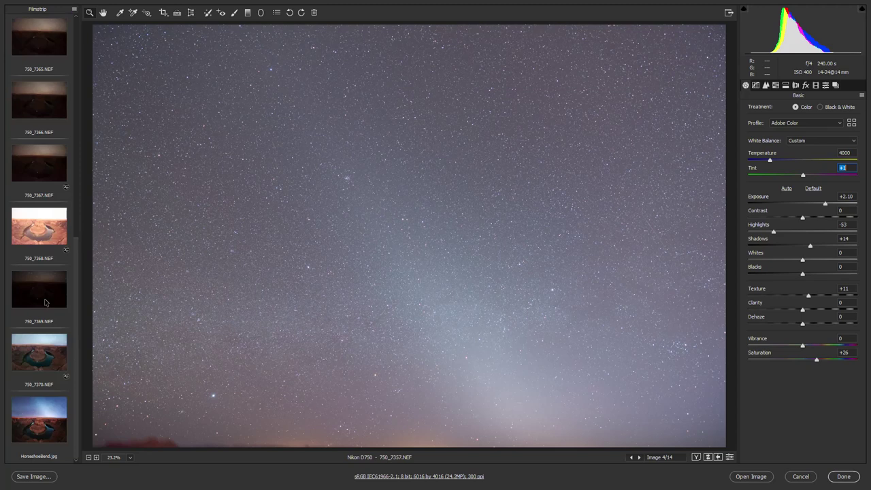
ctrl+click(52, 355)
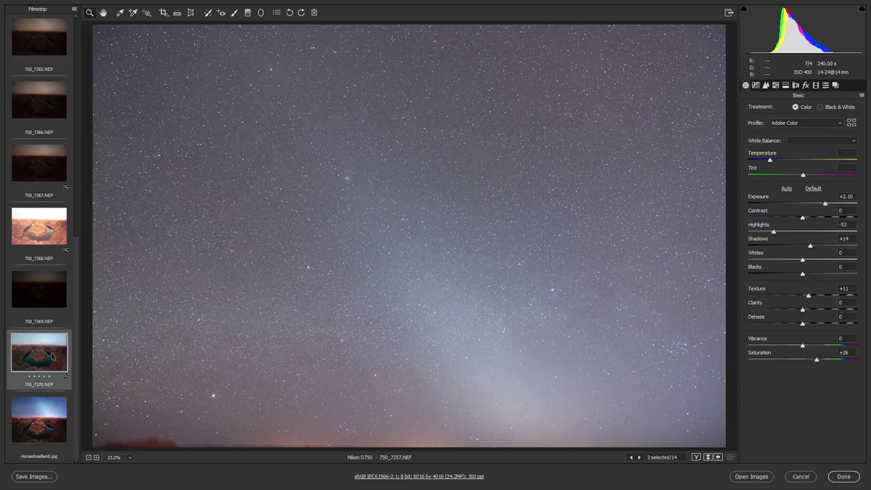
scroll(29, 358, up, 5)
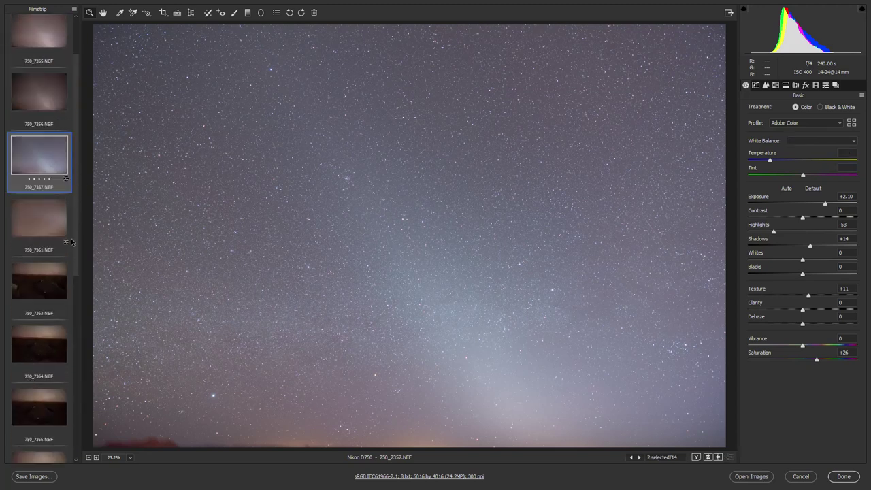
scroll(39, 318, down, 5)
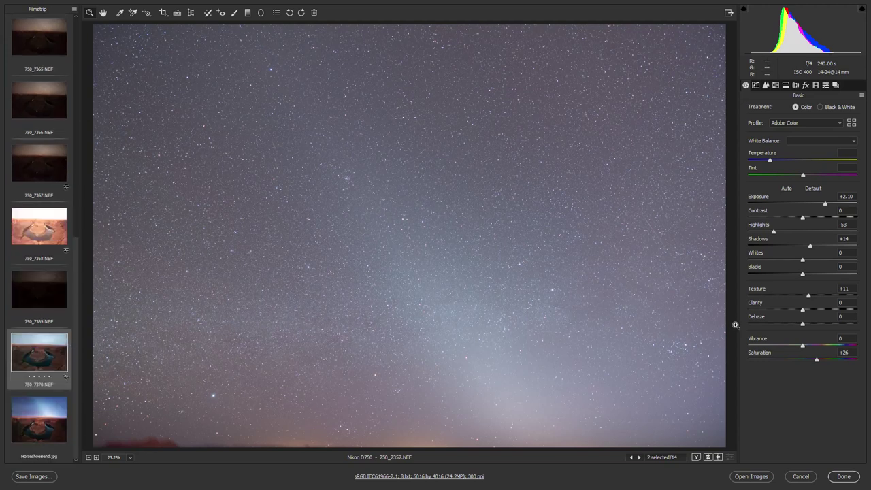
key(shift)
key(shift)
key(shift)
shift+click(761, 480)
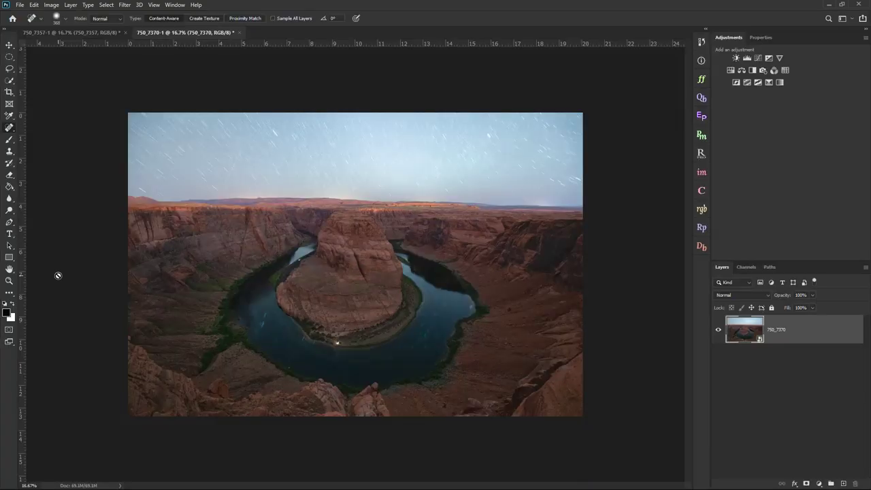
Copy the entire 750_7357 sky image and paste it as a new layer into the 750_7370-1 document
click(9, 281)
drag(196, 267, 209, 274)
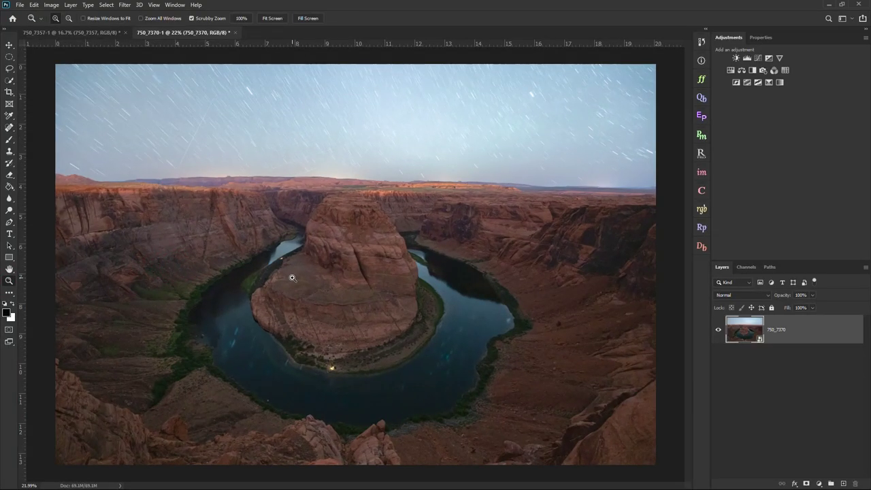
click(59, 30)
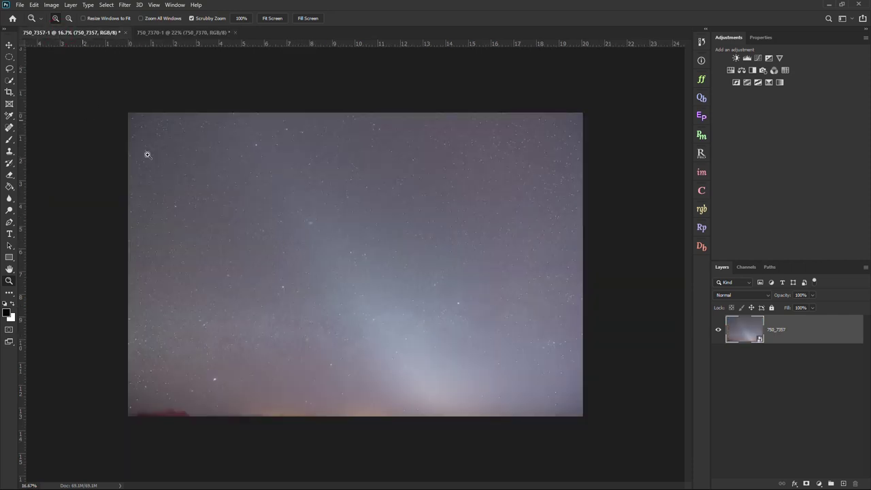
drag(287, 213, 307, 223)
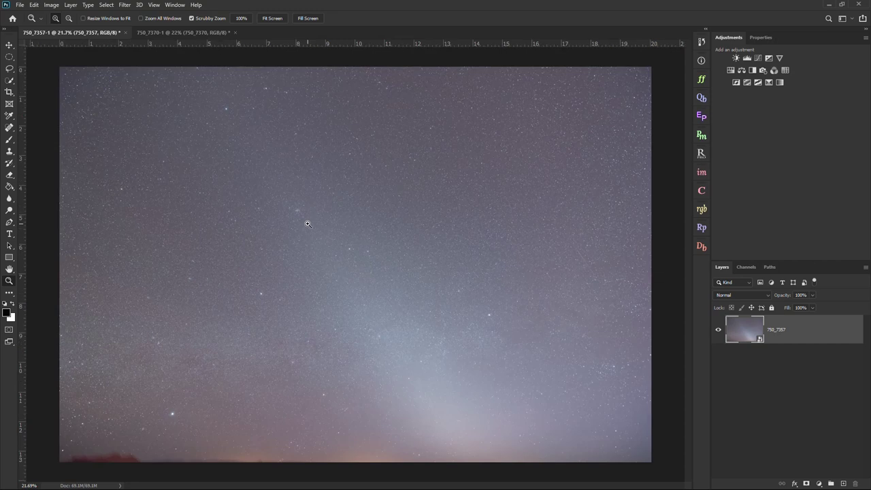
key(ctrl+a)
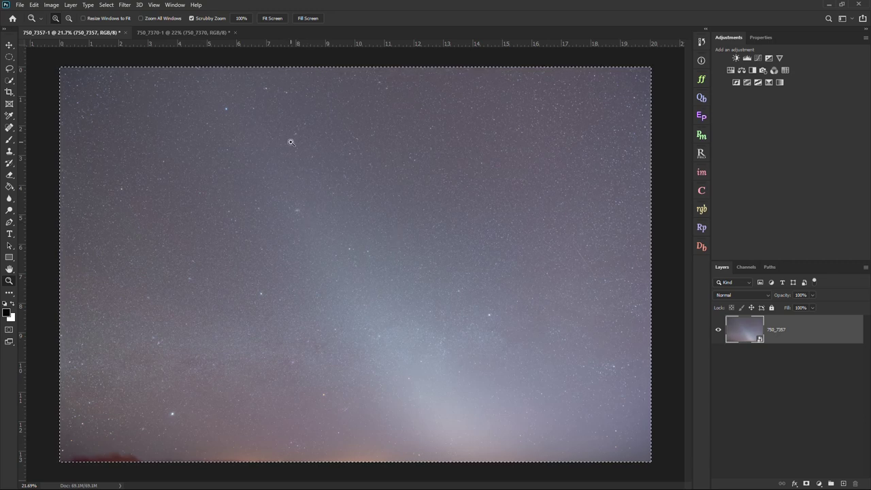
click(157, 32)
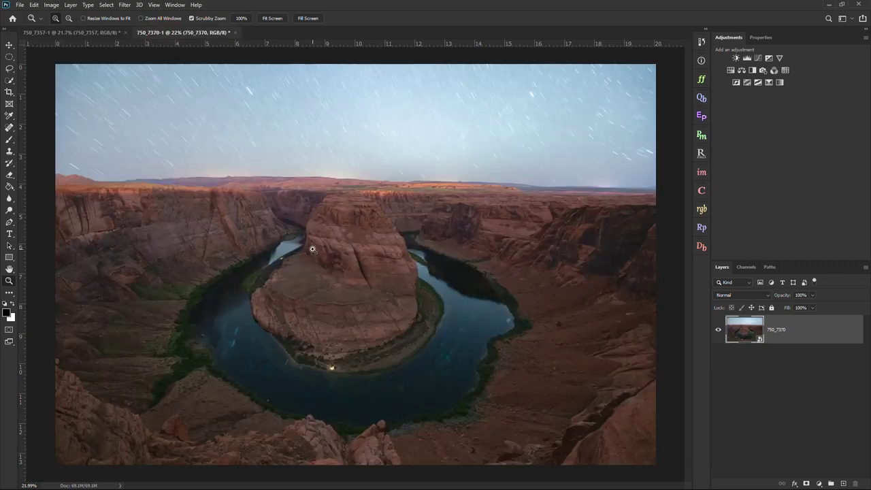
drag(313, 251, 312, 249)
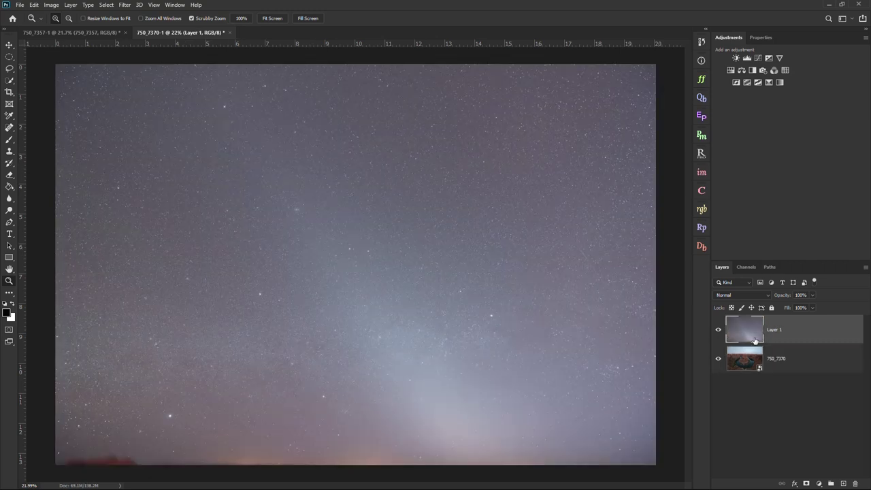
Delete the pasted sky layer, Layer 1, from the 750_7370-1 document
click(777, 371)
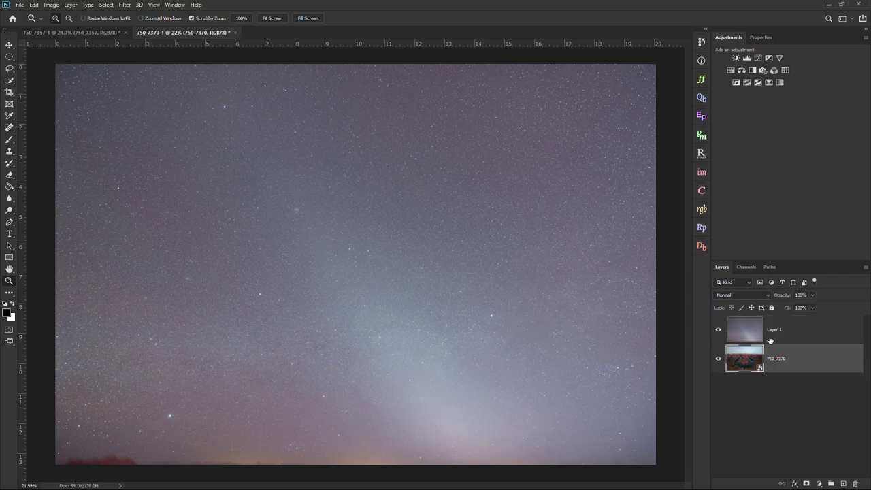
click(755, 335)
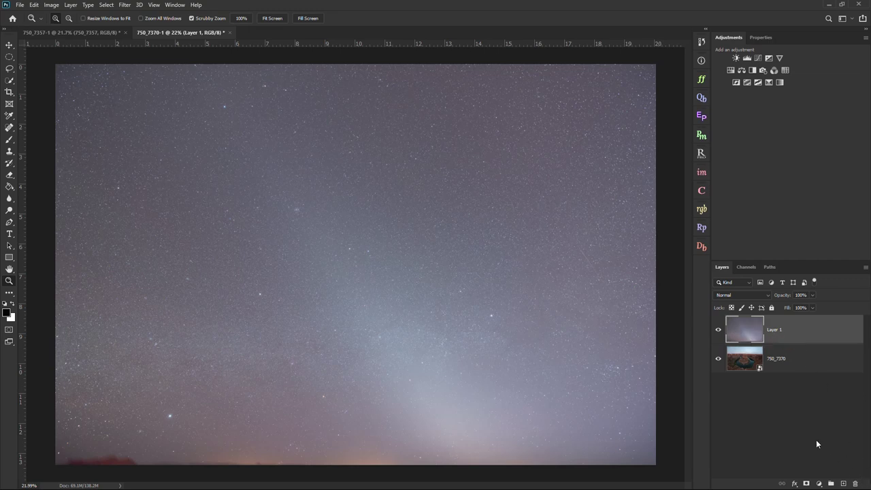
click(855, 483)
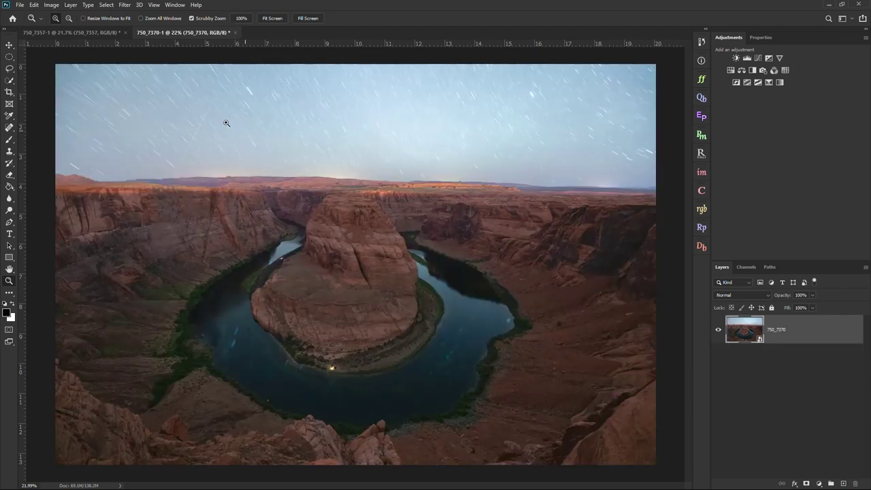
Bring the 750_7357 smart object layer into the 750_7370-1 document, centered above the foreground layer
click(75, 33)
key(ctrl+a)
click(9, 44)
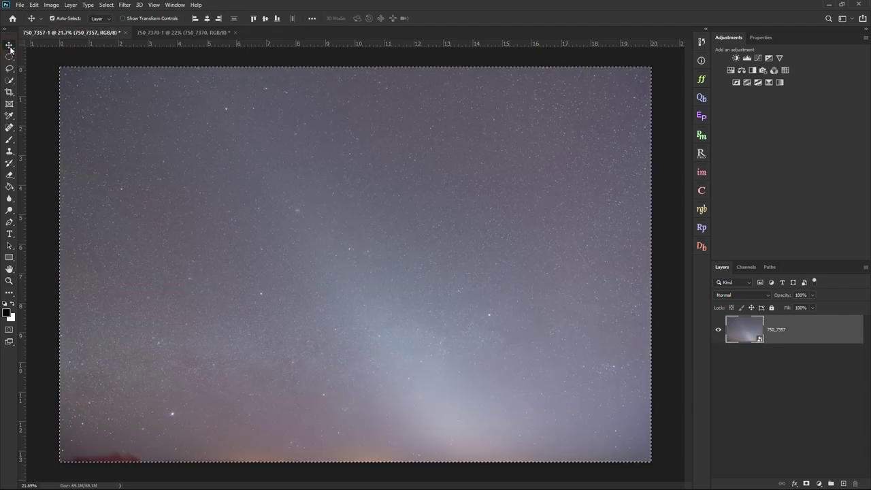
key(ctrl+d)
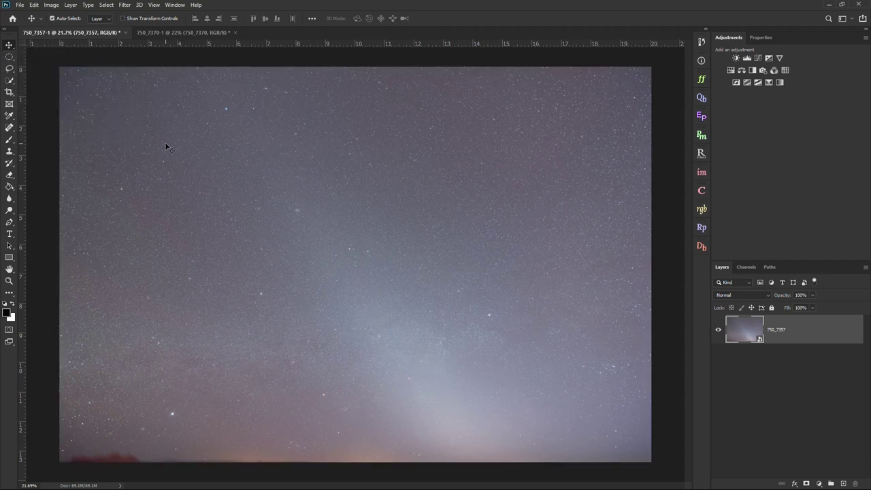
drag(166, 180, 196, 108)
drag(270, 222, 270, 222)
drag(252, 193, 344, 240)
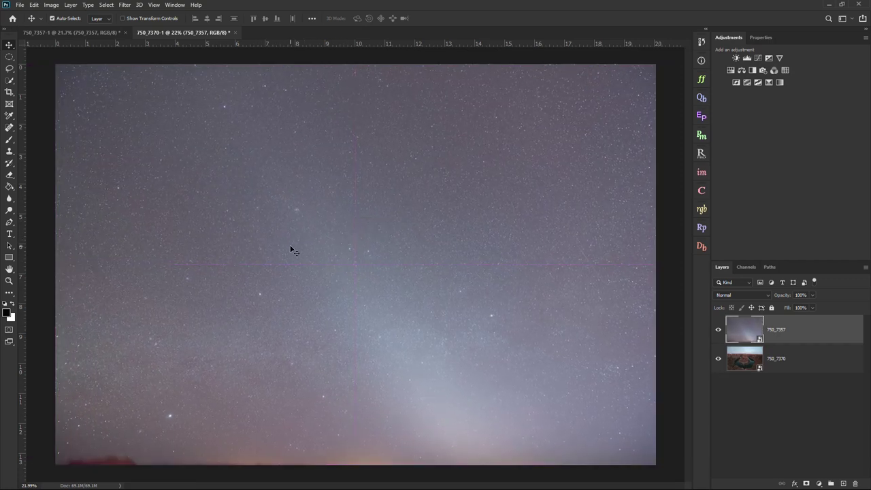
Try shifting the sky layer upward, return it to cover the full canvas, and toggle its visibility to compare with the foreground
drag(442, 313, 442, 168)
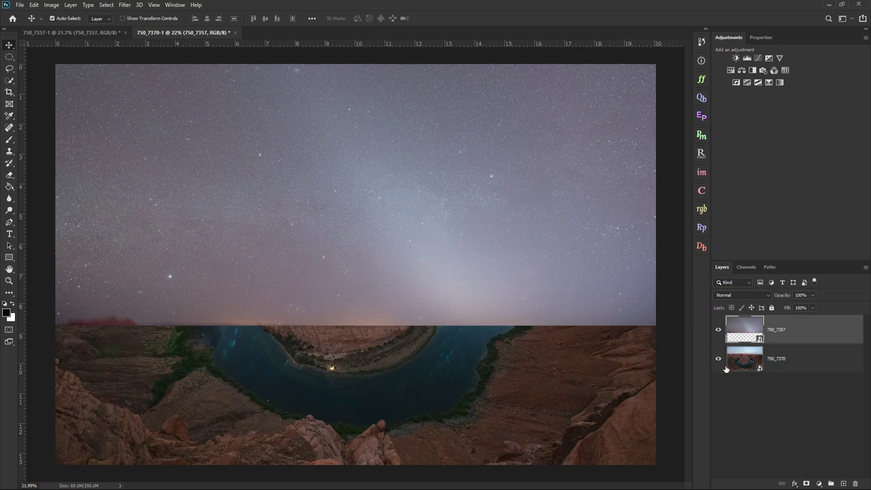
drag(440, 251, 436, 376)
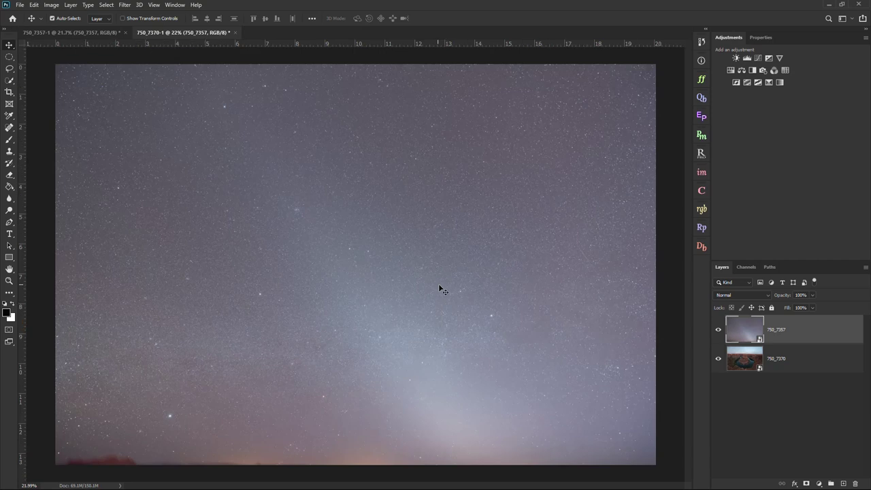
click(717, 331)
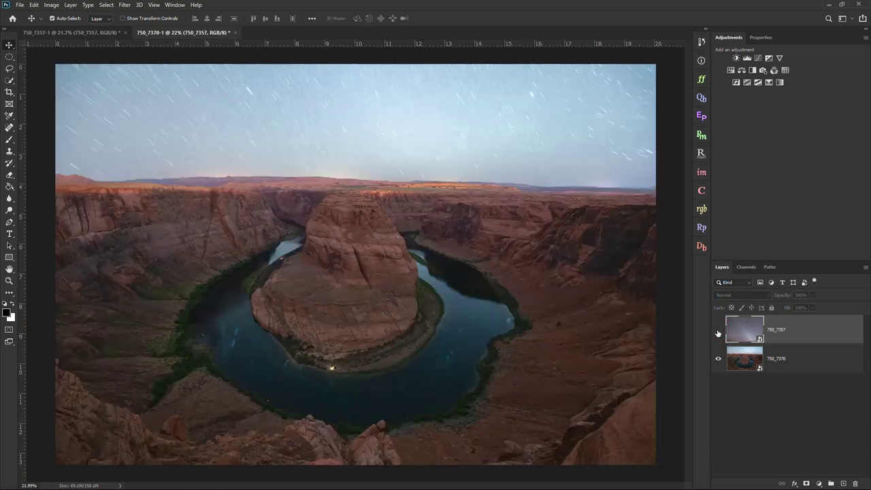
click(718, 332)
Duplicate the 750_7370 foreground layer as 750_7370 copy and move the copy above the 750_7357 sky layer
click(783, 363)
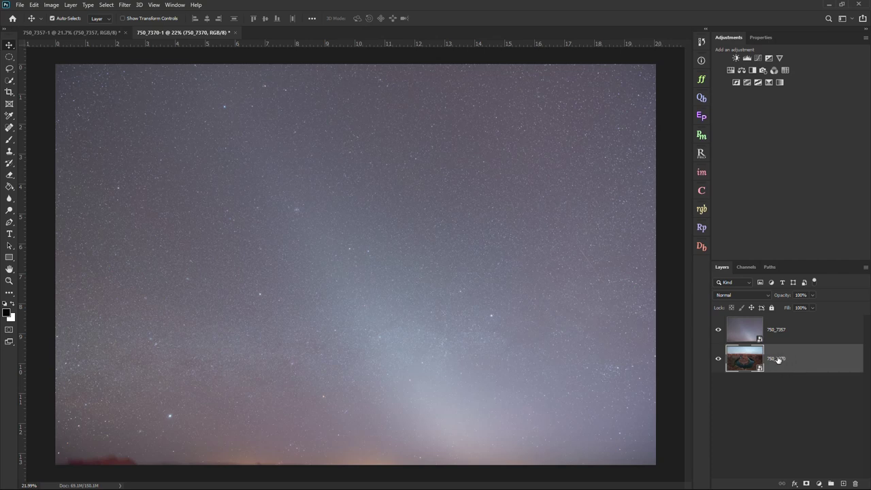
click(783, 333)
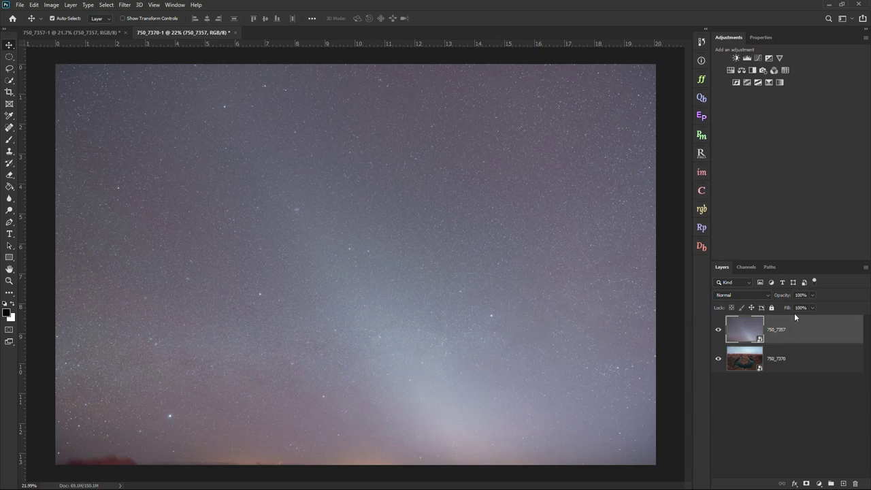
click(791, 364)
right_click(789, 363)
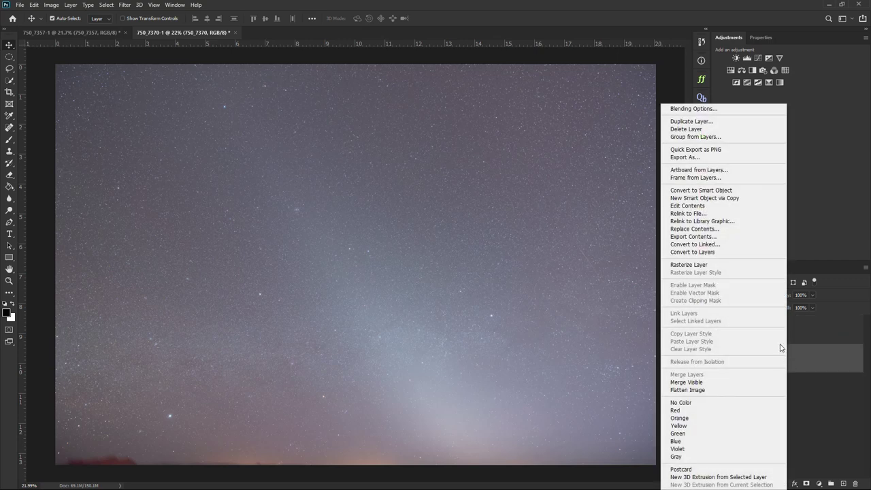
click(714, 121)
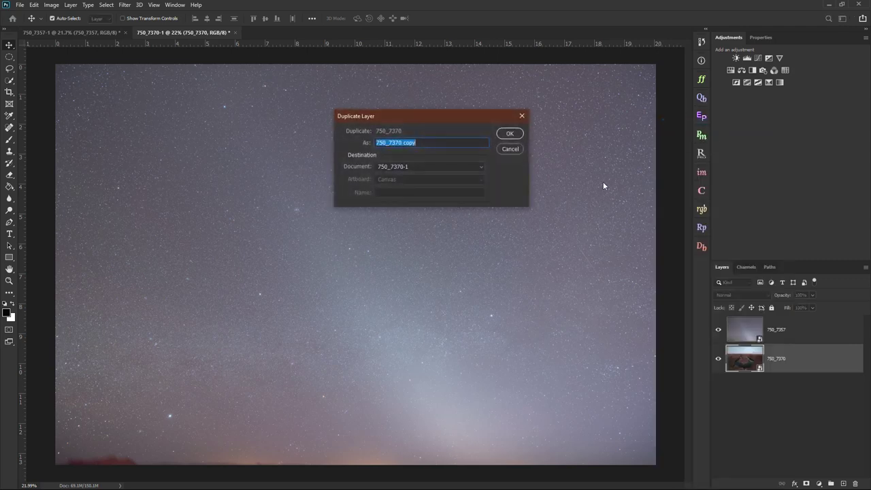
click(511, 133)
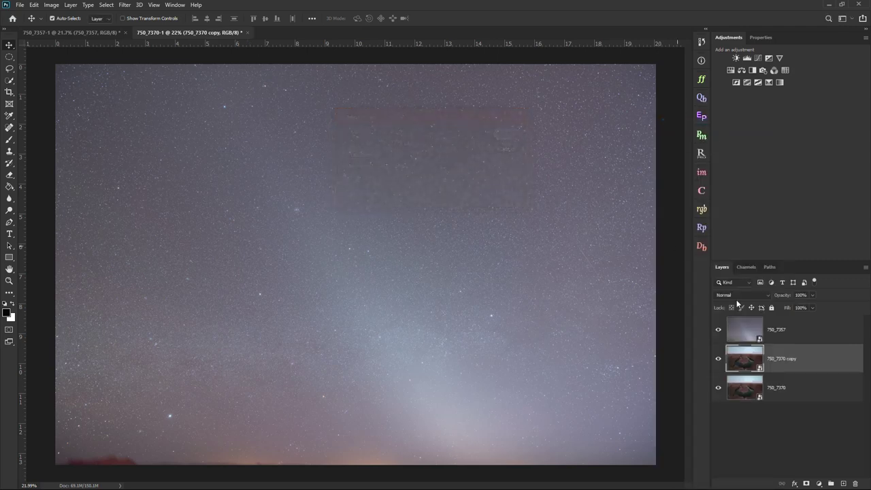
drag(805, 363, 779, 321)
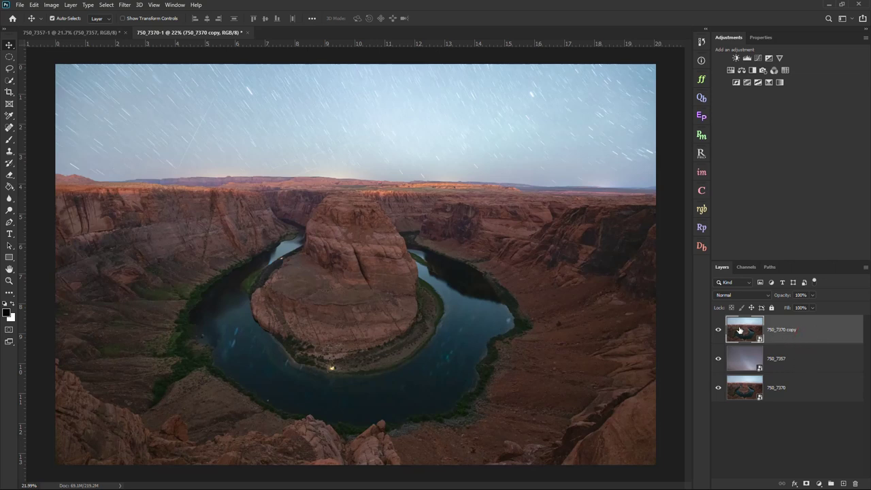
Select the entire sky down to the horizon on the 750_7370 copy layer with the Quick Selection tool
click(781, 364)
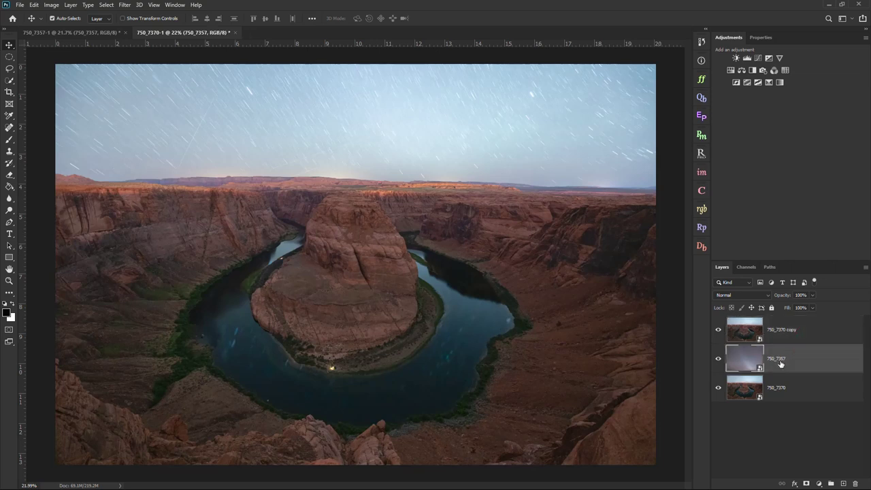
click(783, 398)
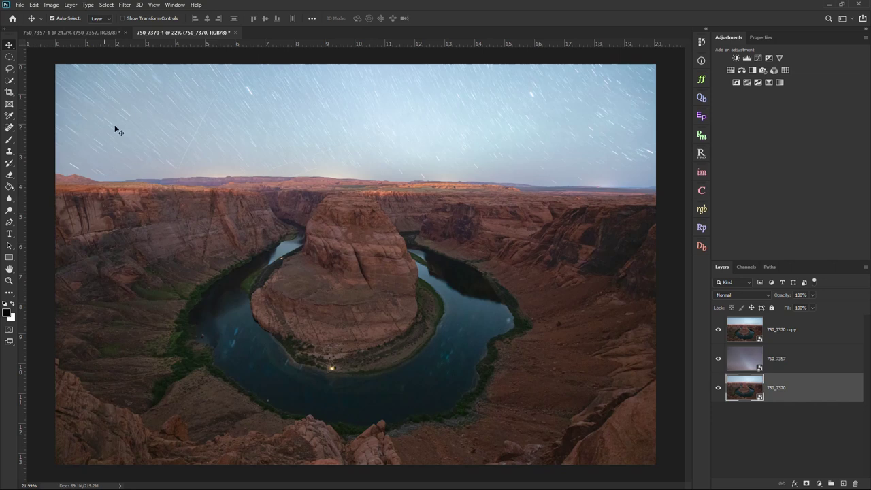
click(8, 84)
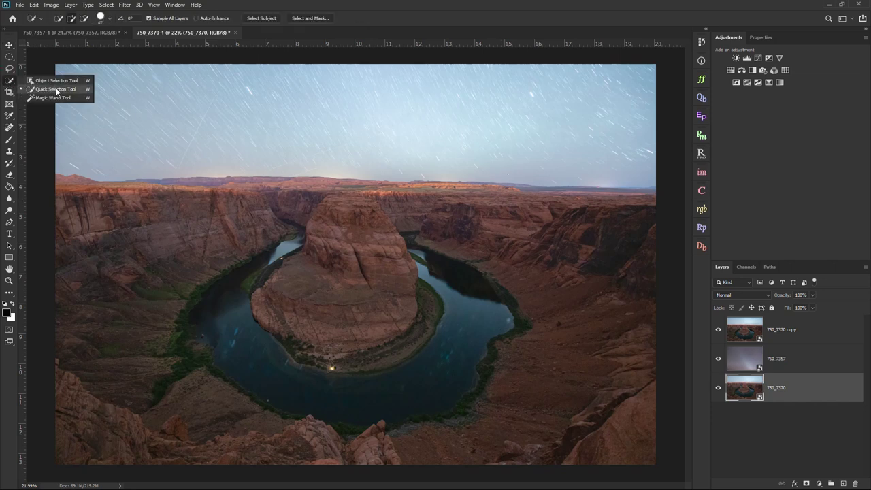
click(56, 91)
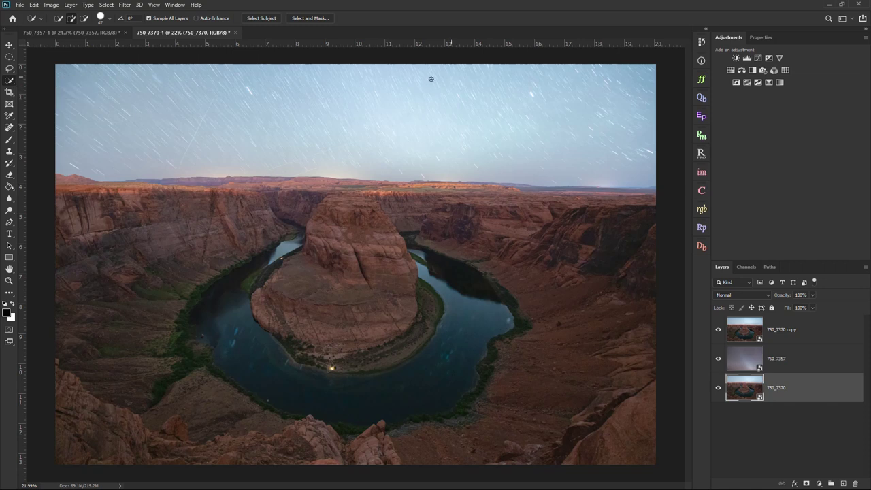
click(807, 334)
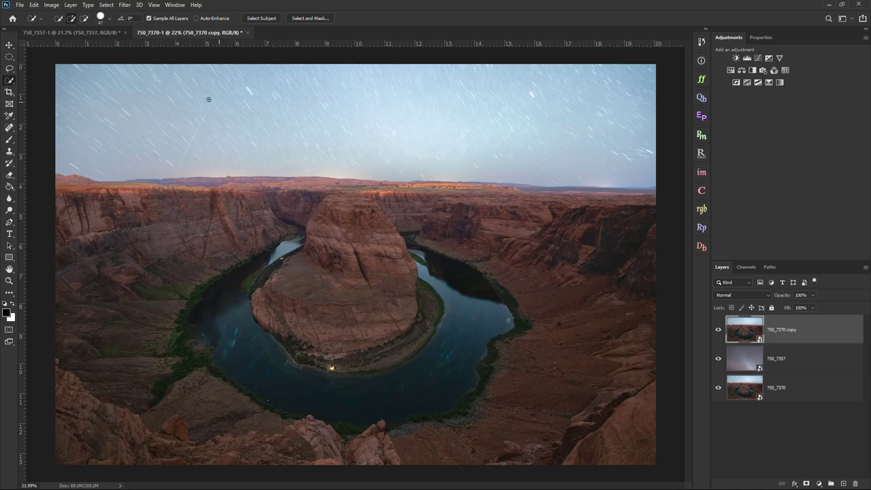
drag(164, 112, 436, 138)
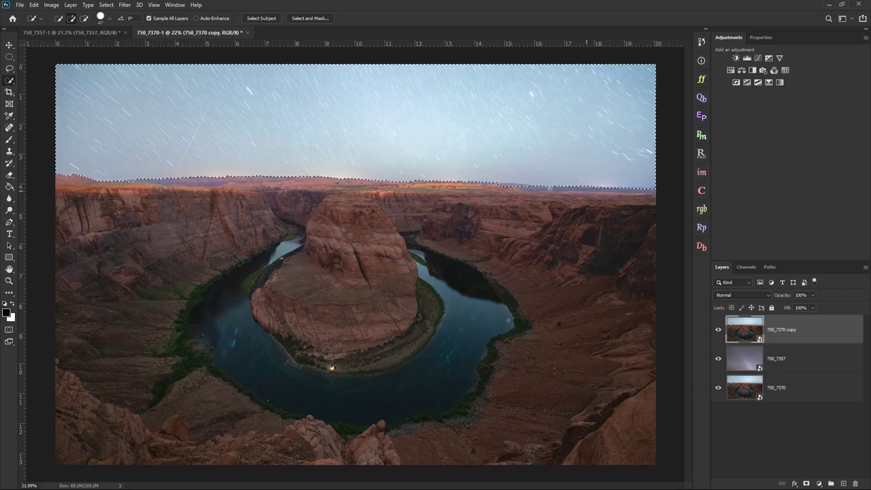
Reduce the selection brush size and subtract the distant blue mesa near the left end of the horizon from the sky selection
scroll(129, 182, up, 10)
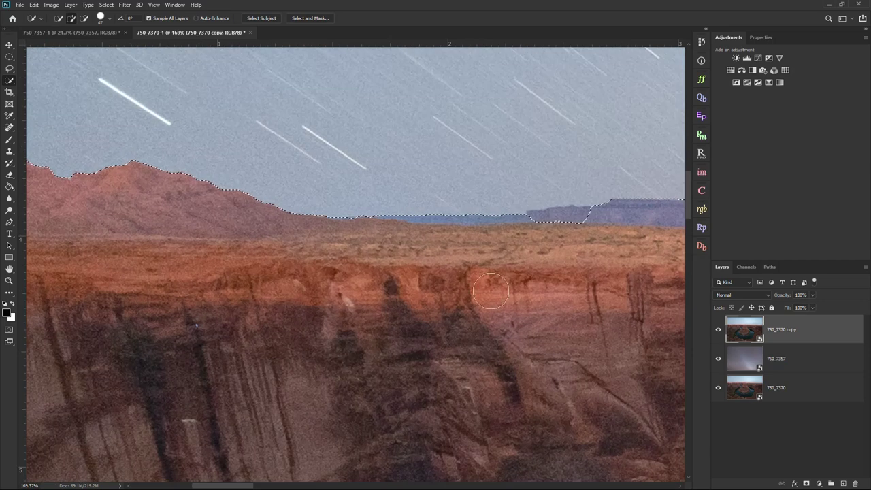
scroll(611, 223, up, 3)
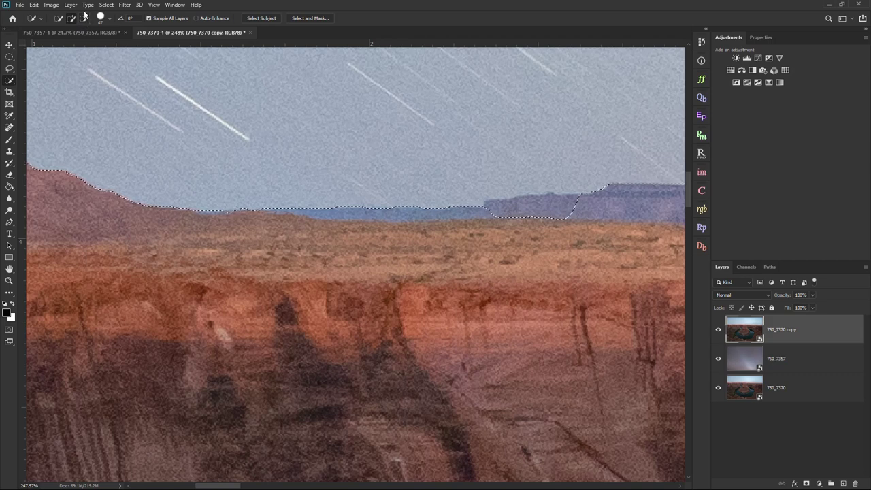
click(85, 19)
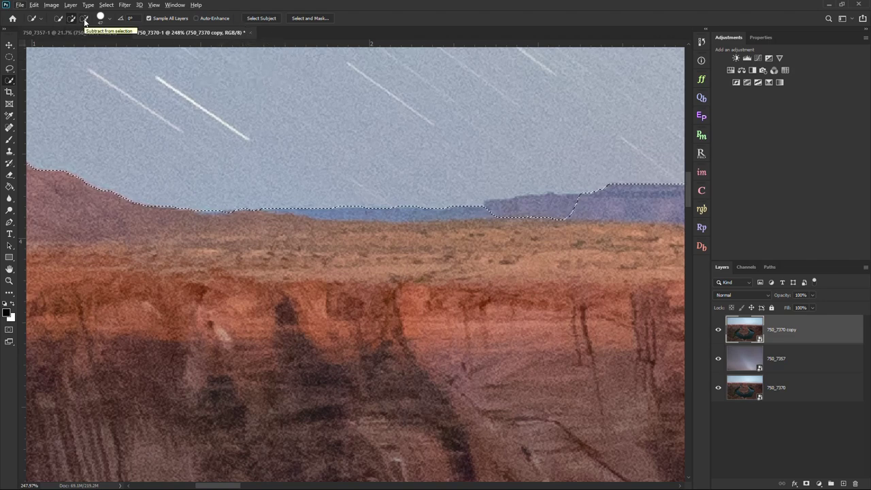
click(42, 19)
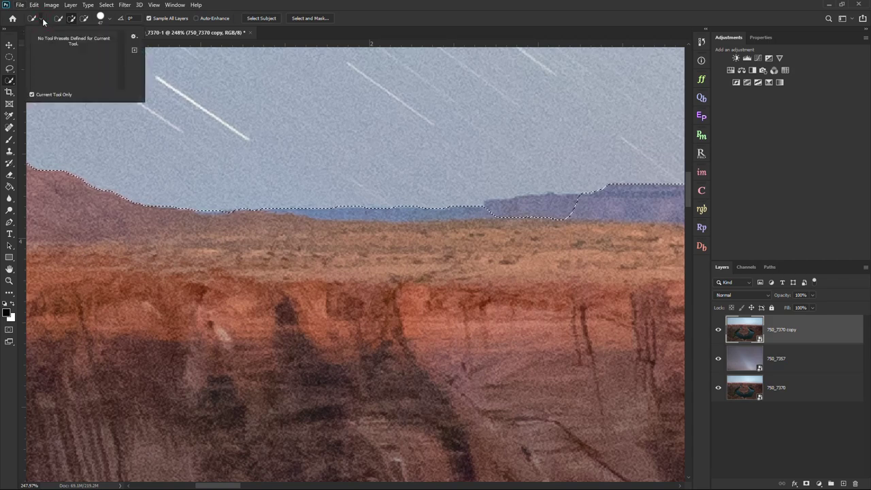
click(110, 19)
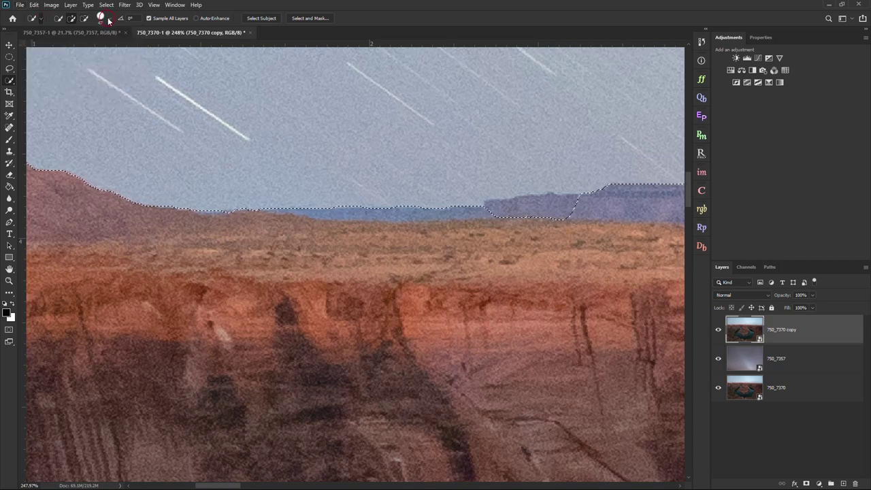
drag(75, 45, 68, 45)
key(Return)
key(alt)
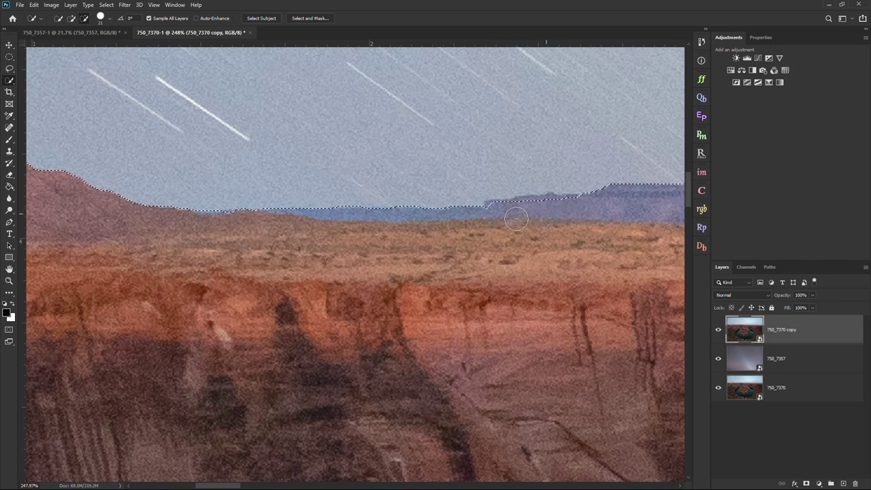
alt+click(515, 218)
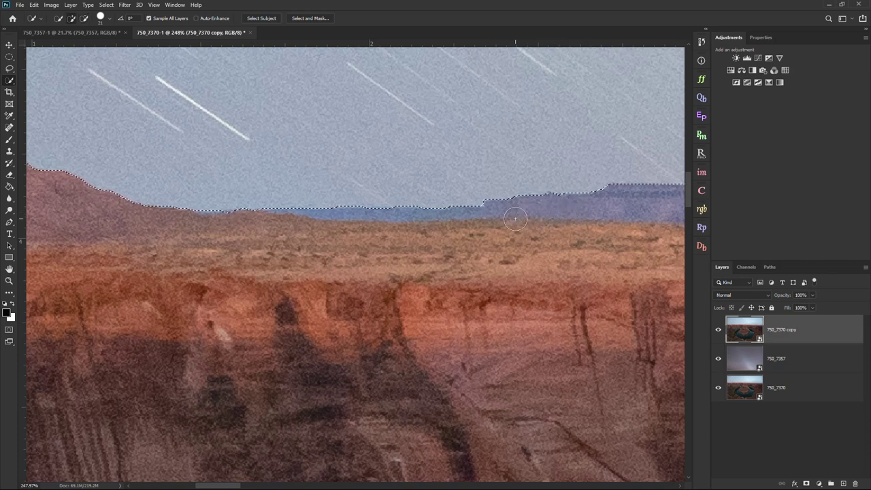
Subtract the distant purple mesa behind the orange ridge, right of the central butte, from the sky selection
scroll(441, 234, down, 2)
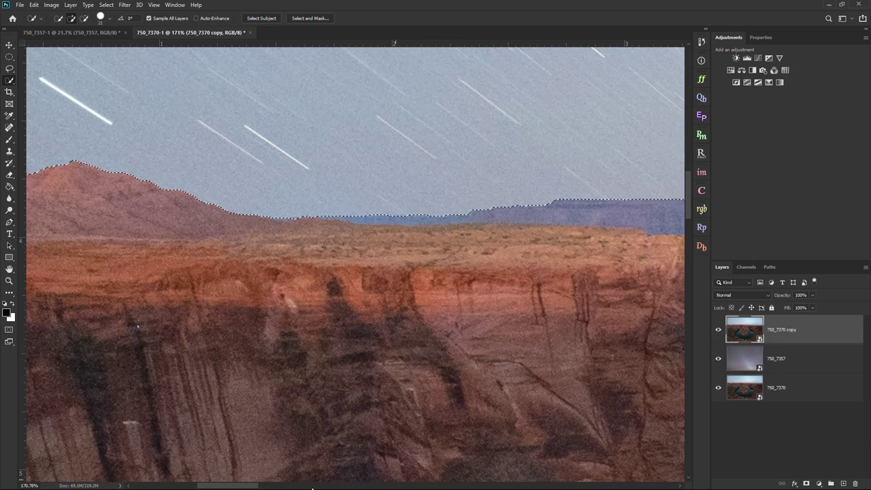
drag(231, 487, 344, 488)
scroll(332, 267, down, 1)
scroll(164, 215, down, 4)
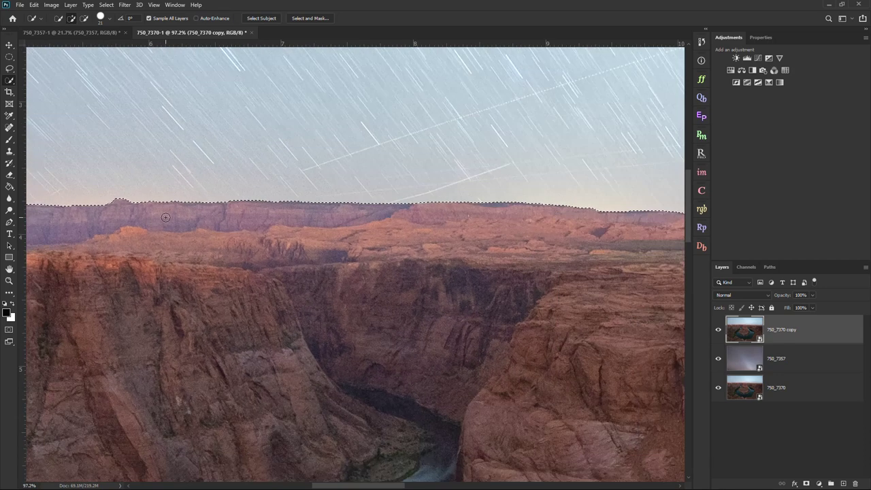
scroll(204, 217, down, 2)
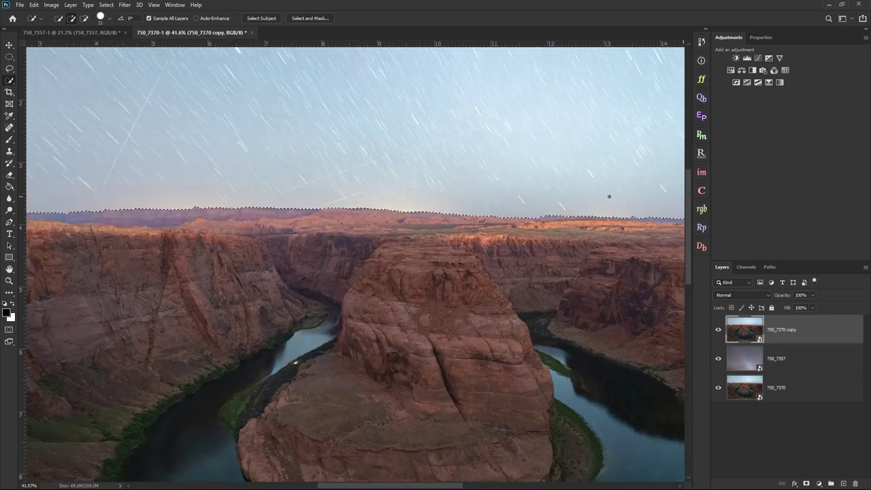
scroll(609, 197, down, 3)
scroll(532, 170, up, 4)
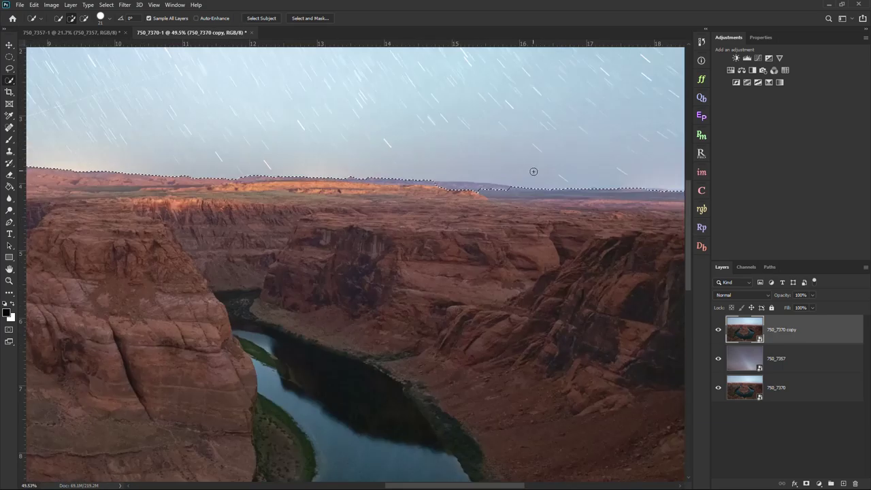
scroll(532, 171, up, 8)
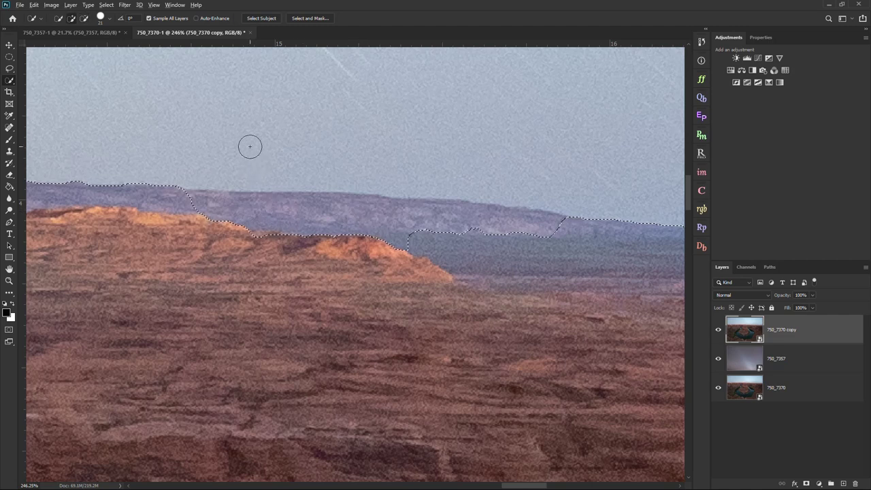
key(alt)
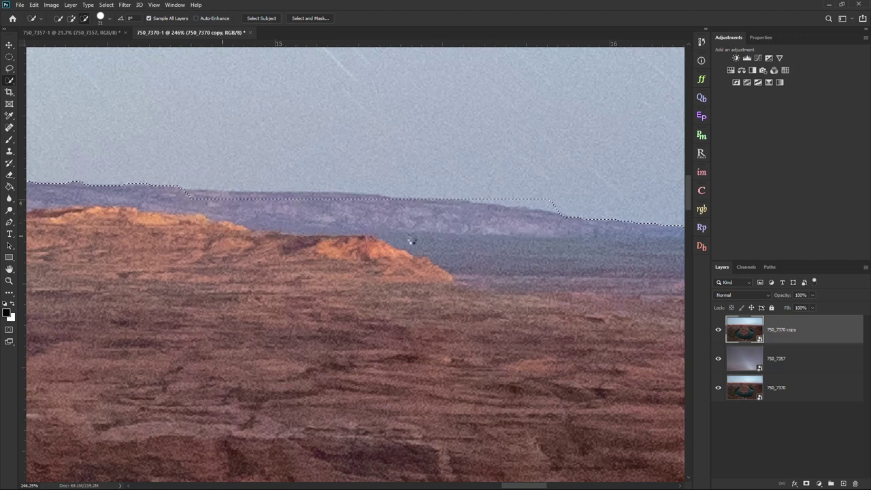
mouse_move(387, 198)
mouse_down()
mouse_move(185, 202)
mouse_move(249, 223)
mouse_up()
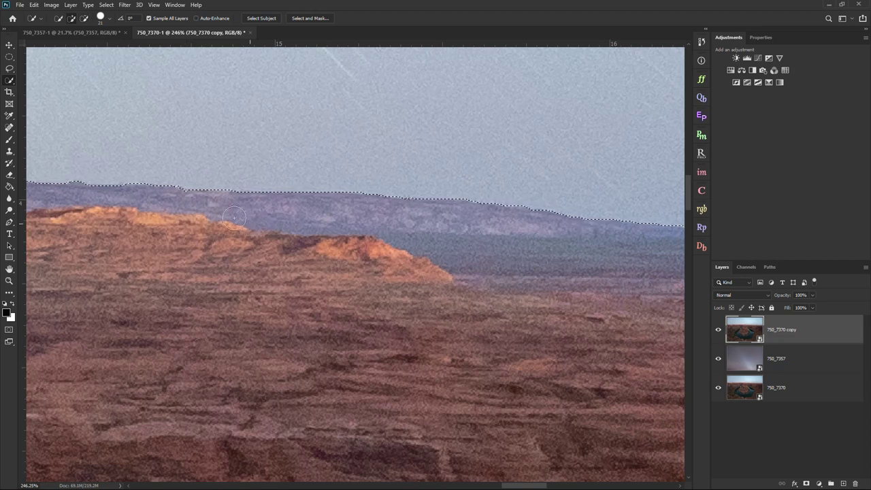
Check the right part of the horizon and subtract the faint distant hill at the image's right edge from the sky selection
scroll(233, 217, down, 5)
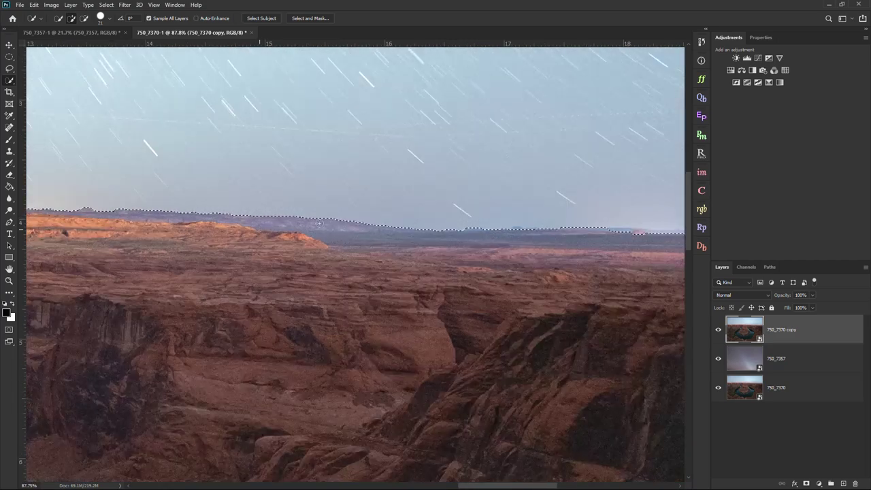
scroll(318, 223, up, 4)
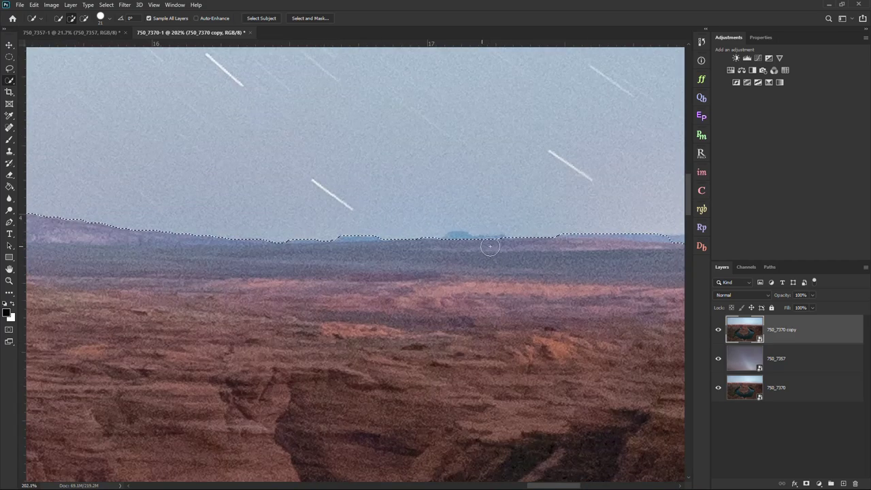
scroll(489, 247, down, 5)
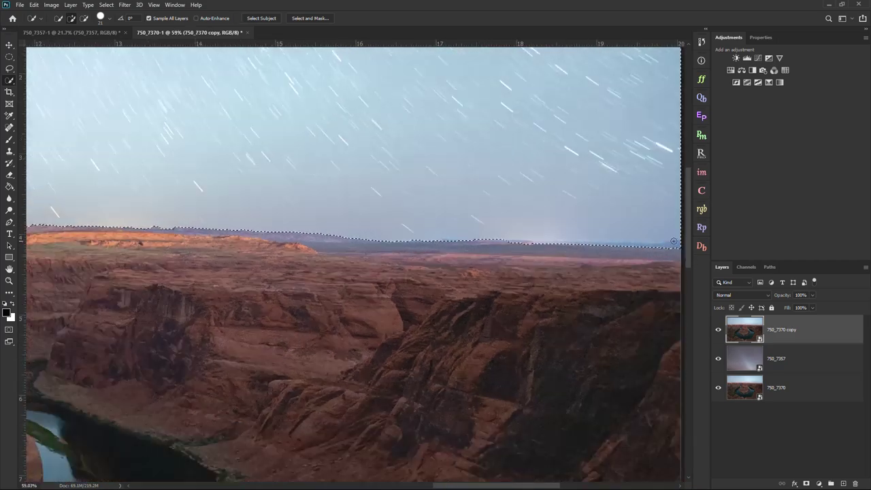
scroll(673, 241, up, 4)
mouse_move(660, 251)
mouse_down()
mouse_move(527, 261)
mouse_move(222, 250)
mouse_move(622, 258)
mouse_move(589, 261)
mouse_up()
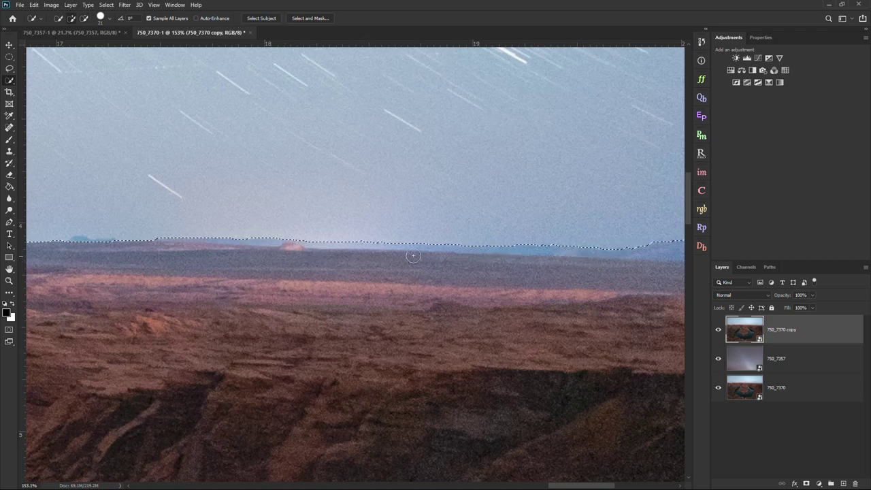
scroll(381, 254, down, 2)
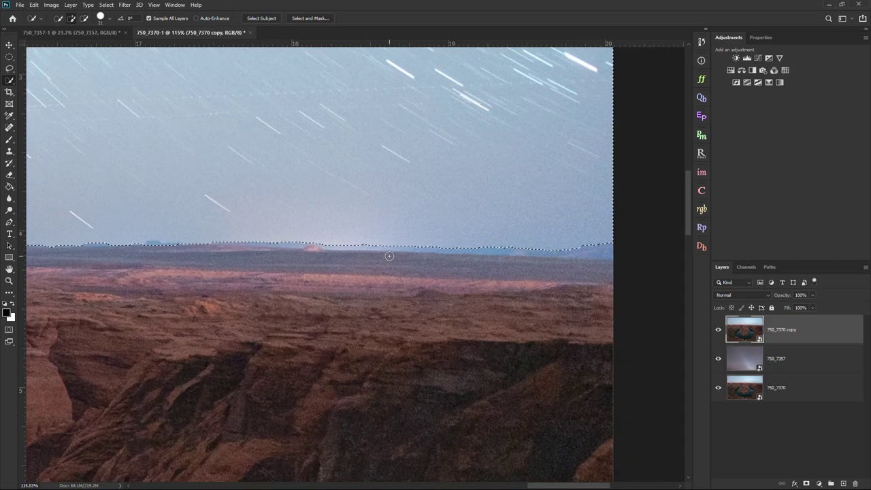
key(ctrl+0)
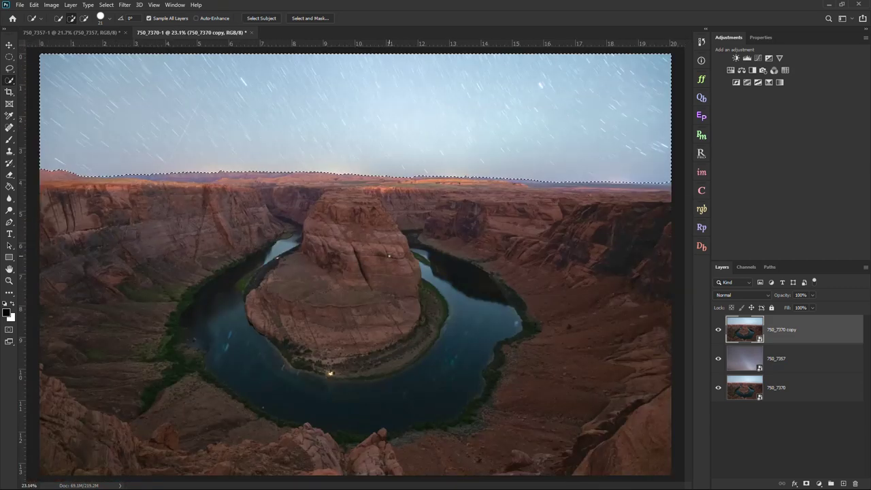
Switch to the browser and look through the Astrophotography Post-Processing Course page with its before-and-after Milky Way and galaxy comparisons
click(701, 174)
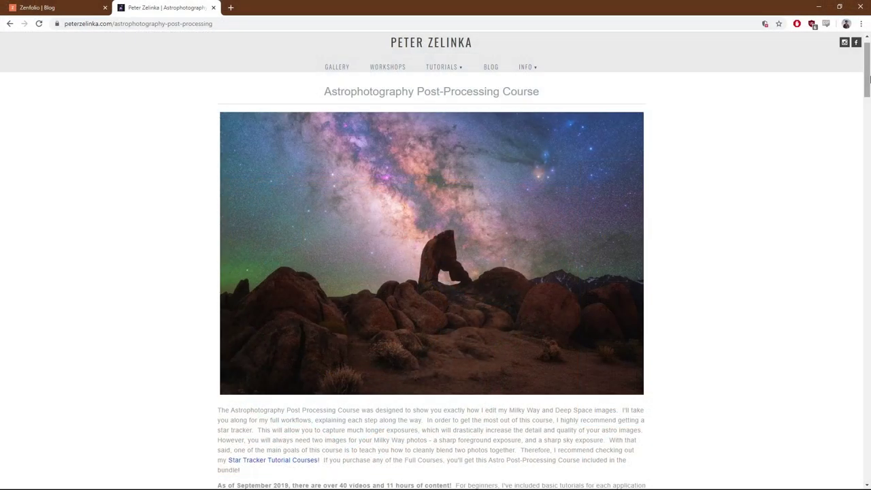
drag(869, 79, 868, 159)
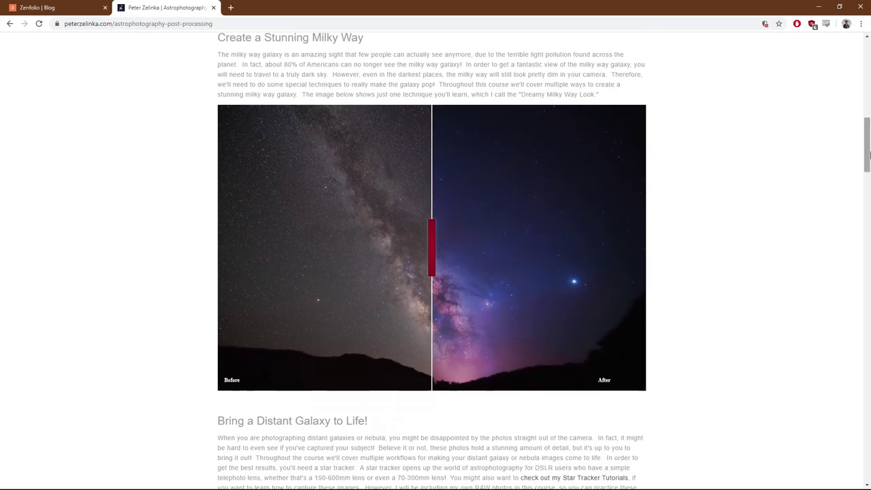
drag(578, 247, 535, 256)
drag(868, 151, 869, 197)
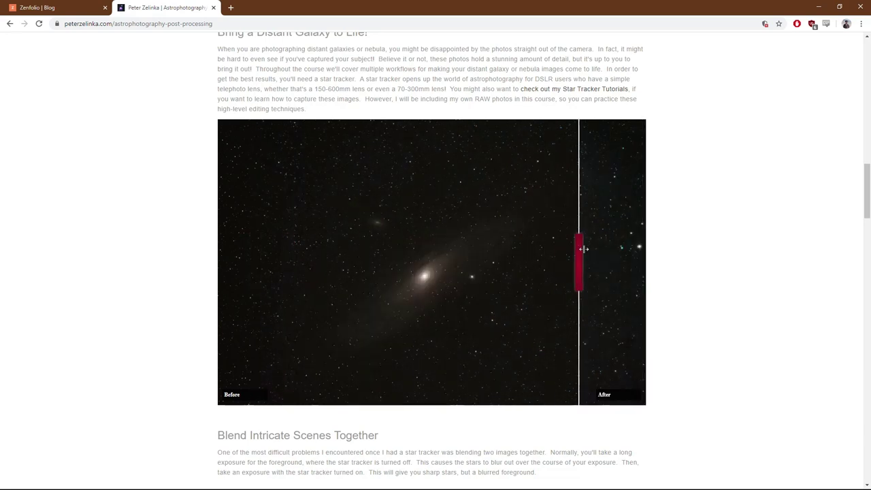
drag(868, 189, 869, 234)
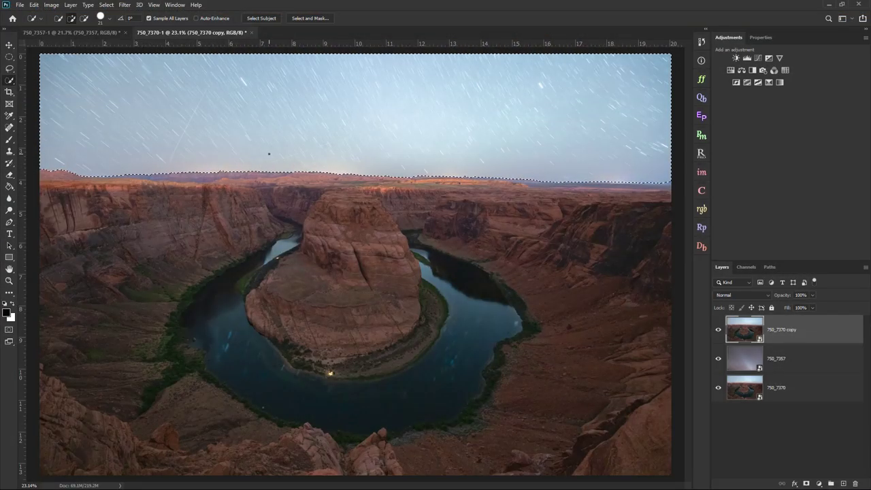
Add a layer mask to the 750_7370 copy layer from the sky selection and invert it to hide the sky
scroll(269, 153, down, 1)
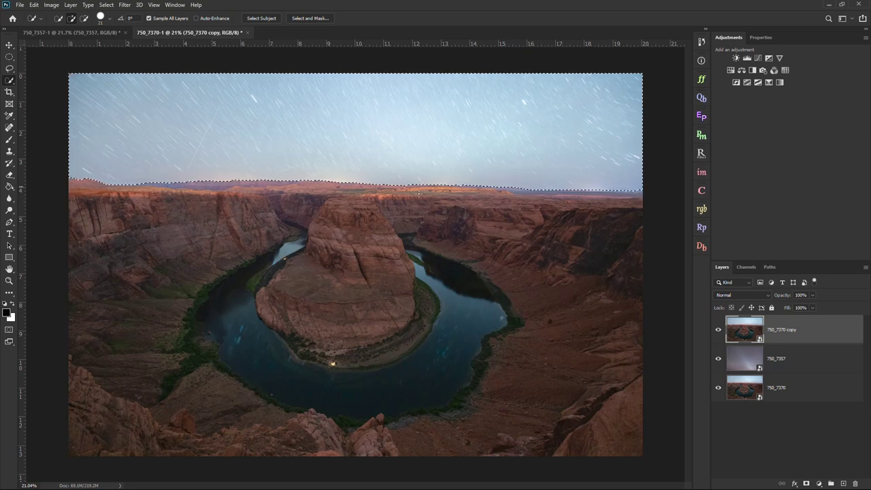
click(806, 483)
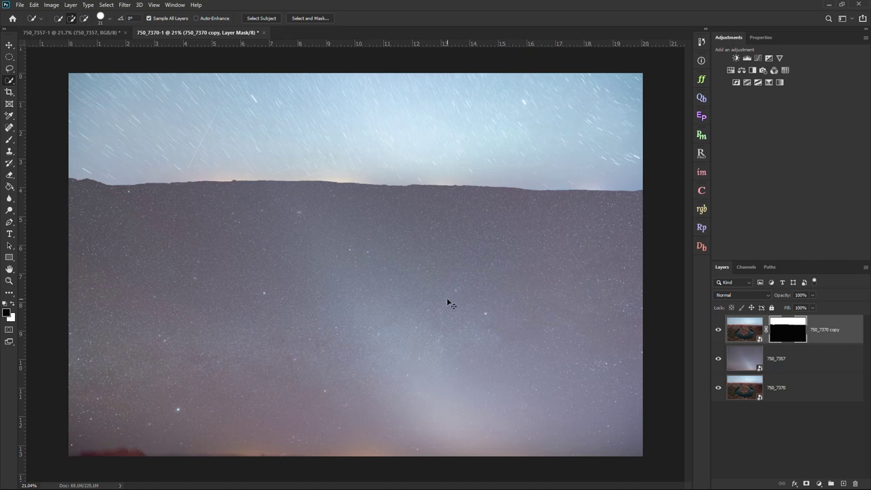
key(ctrl+i)
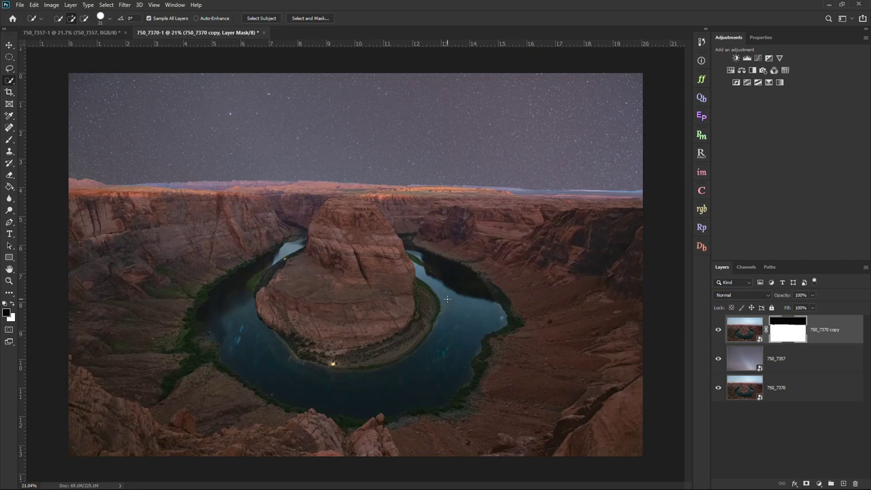
Move the 750_7357 sky layer upward so its Milky Way glow sits just above the canyon horizon
click(9, 45)
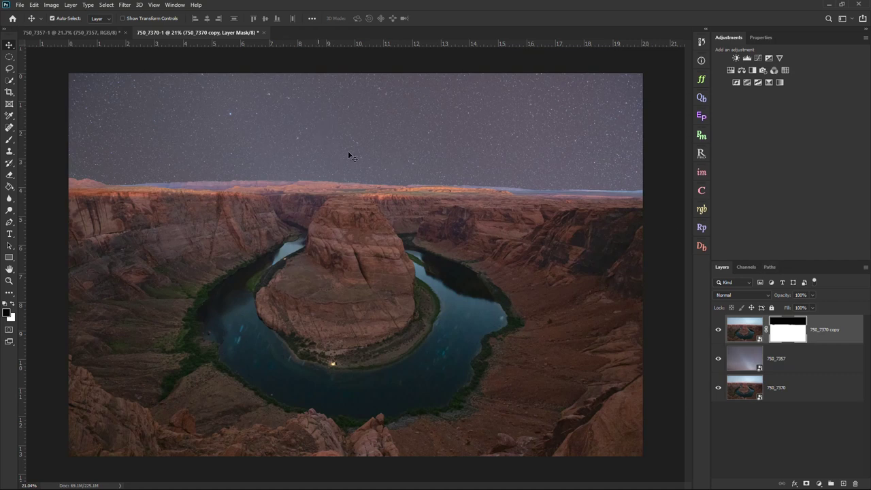
click(799, 362)
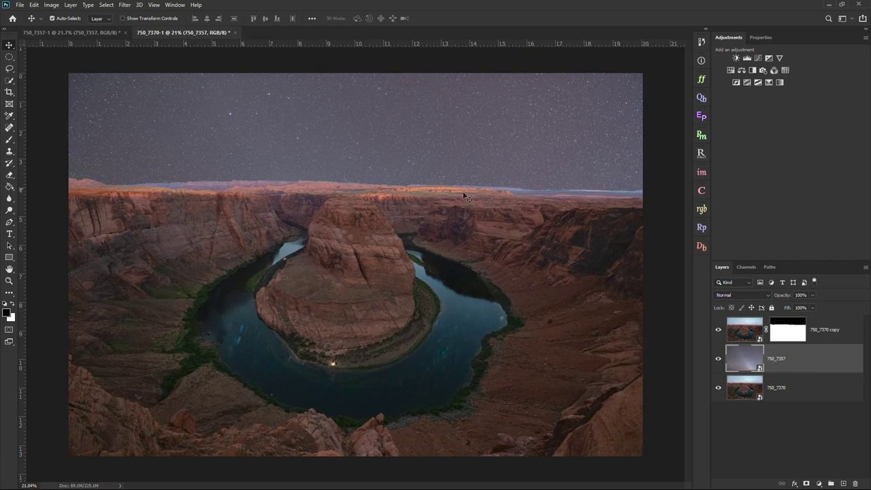
drag(425, 160, 447, 129)
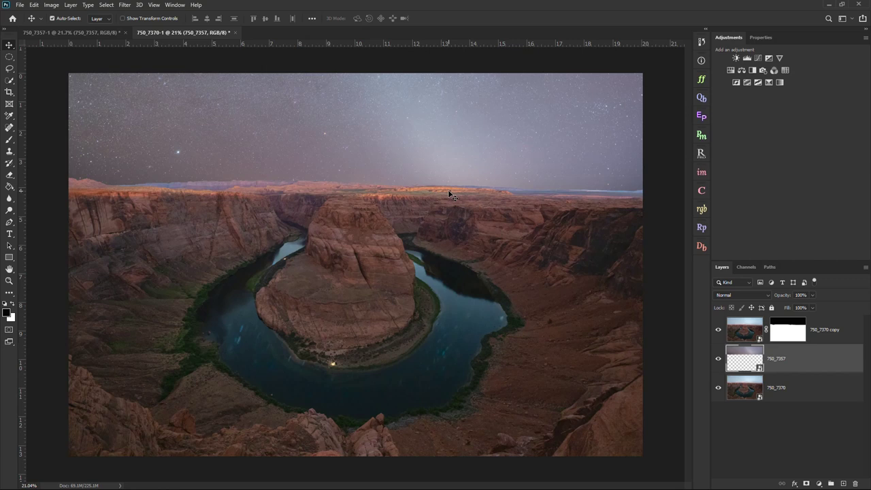
Extend the canvas upward to a roughly square format with the Crop tool set to a cleared Ratio, taking in the full tracked sky
scroll(449, 194, down, 1)
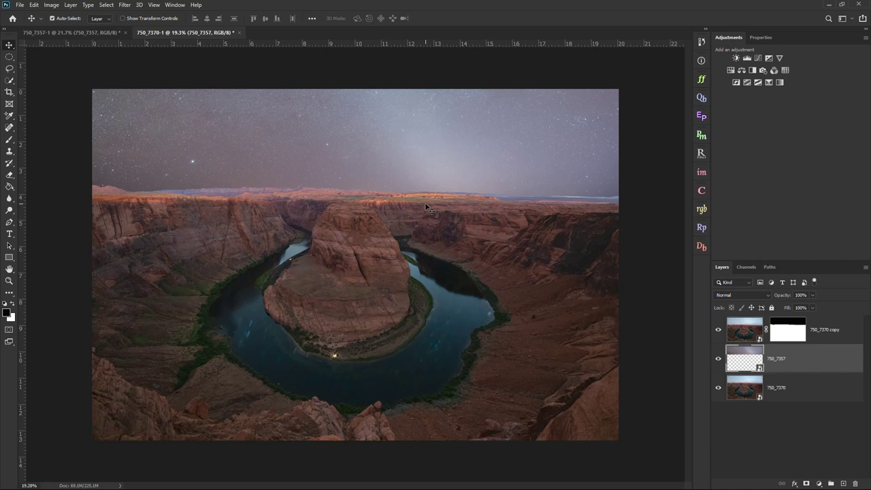
scroll(424, 202, down, 2)
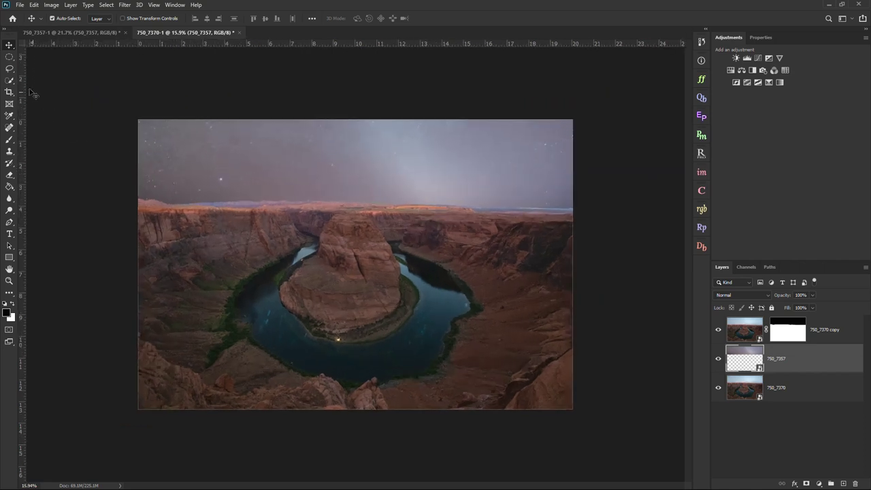
click(10, 92)
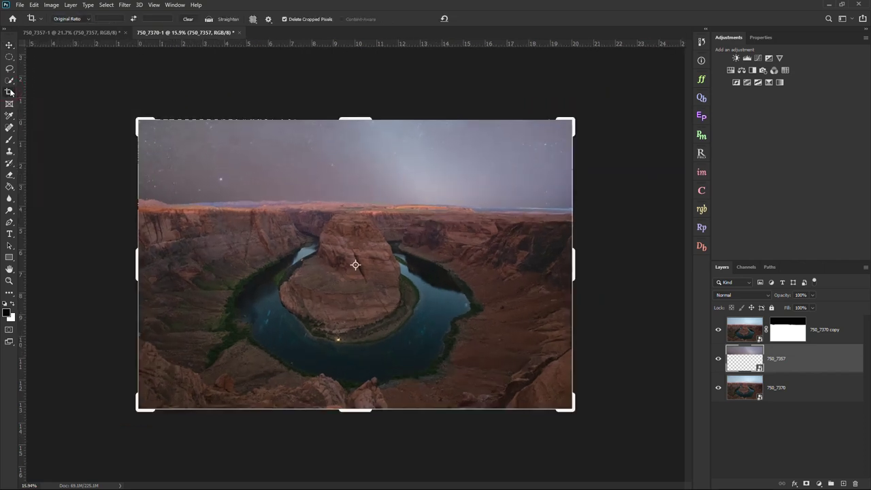
click(71, 19)
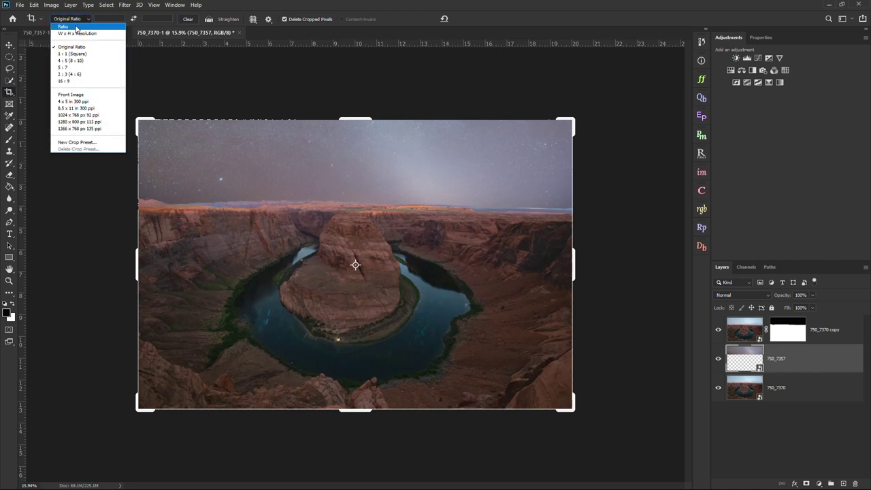
click(79, 29)
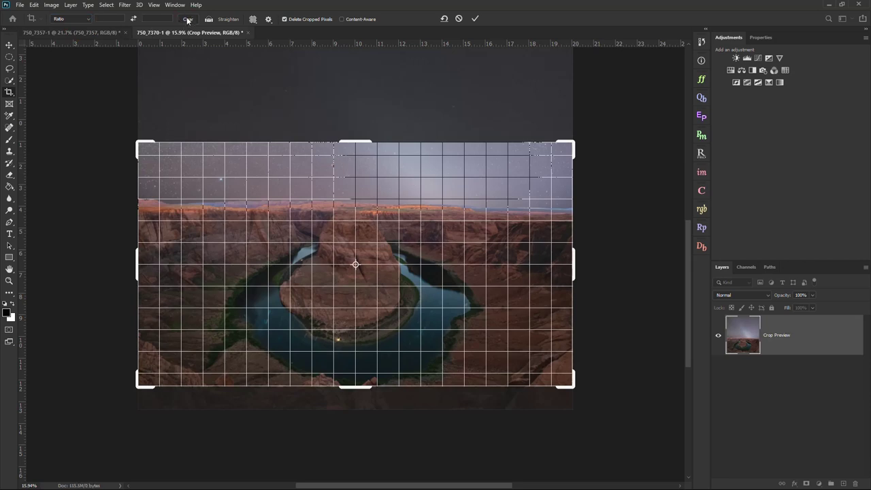
drag(364, 387, 359, 392)
drag(359, 165, 348, 98)
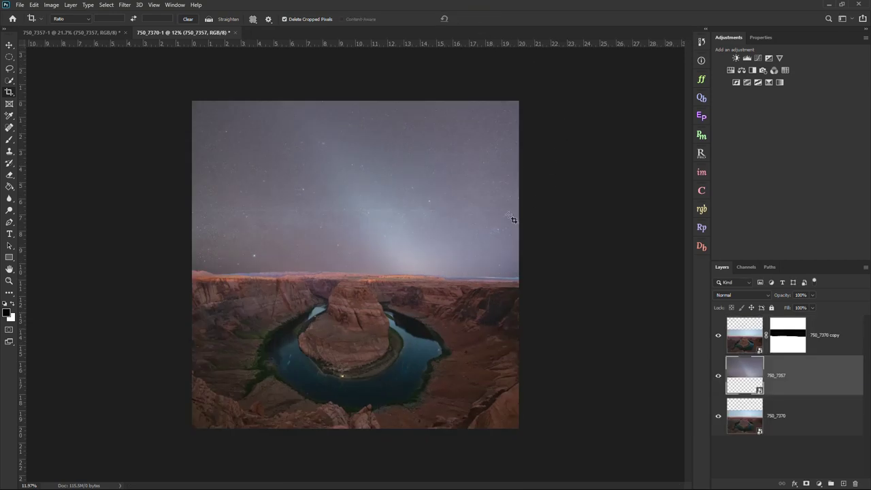
Display the layer mask of the 750_7370 copy layer on its own in the canvas
key(ctrl+0)
scroll(439, 299, down, 1)
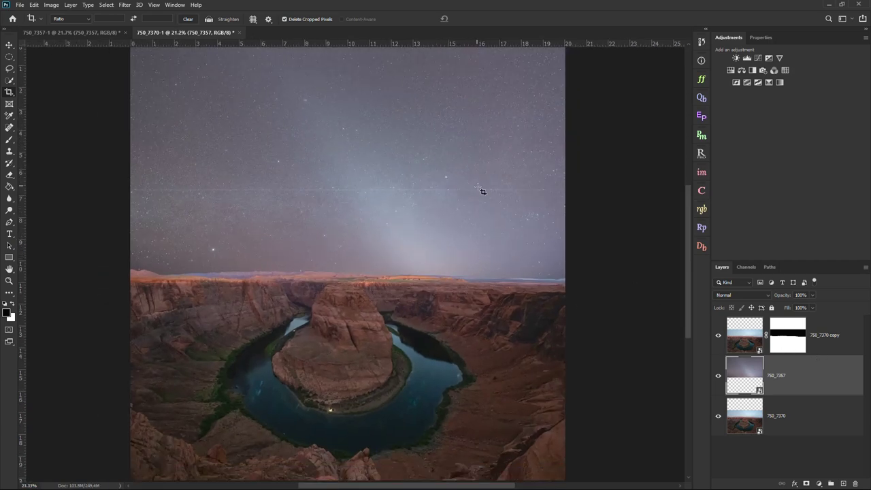
scroll(483, 191, up, 12)
scroll(505, 211, down, 4)
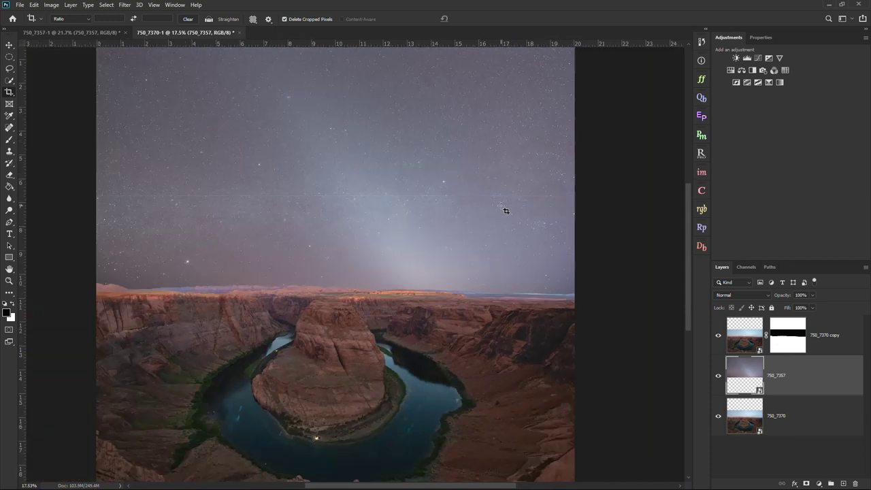
click(789, 345)
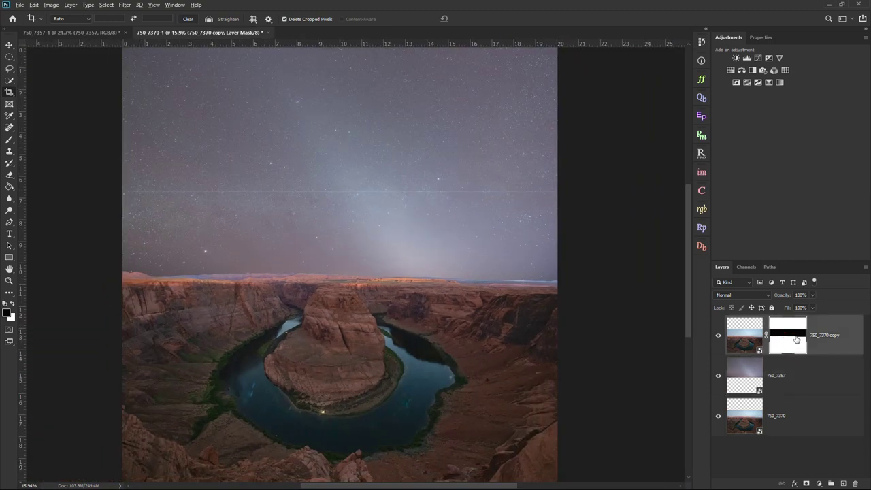
alt+click(796, 339)
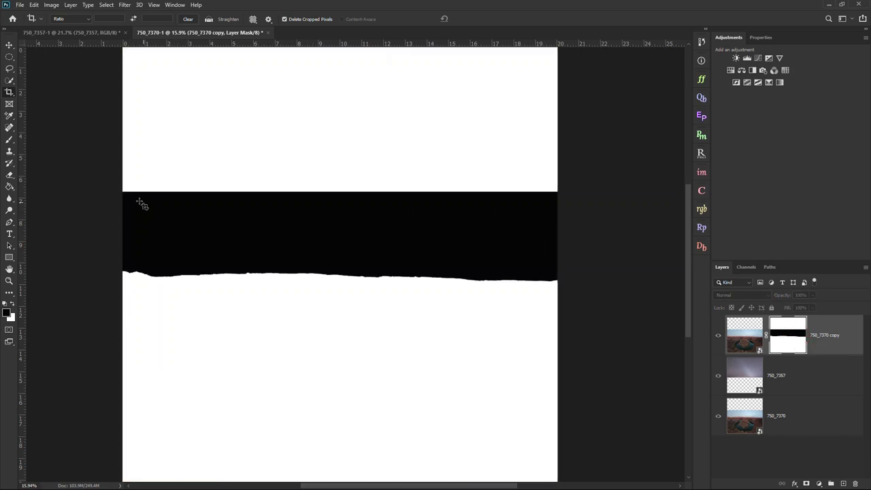
scroll(385, 204, down, 1)
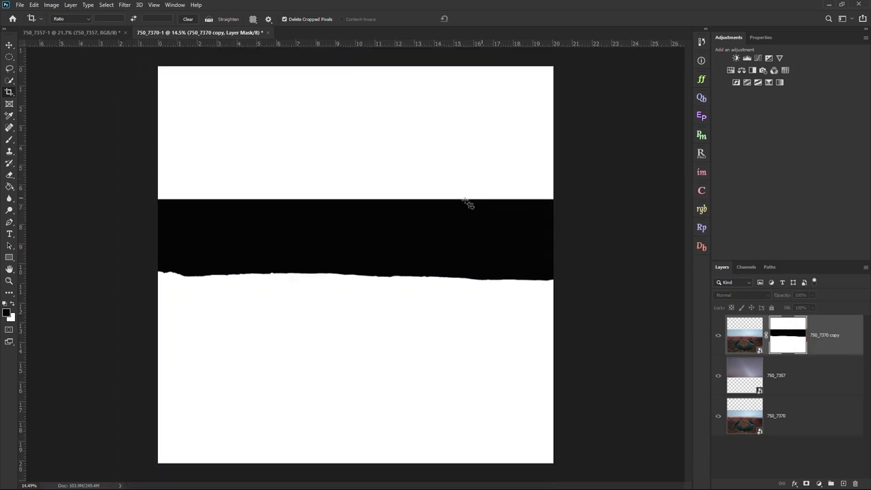
Paint the mask's white area above the sky band black with a soft 2520 px brush and return to the normal image view
click(10, 140)
click(57, 19)
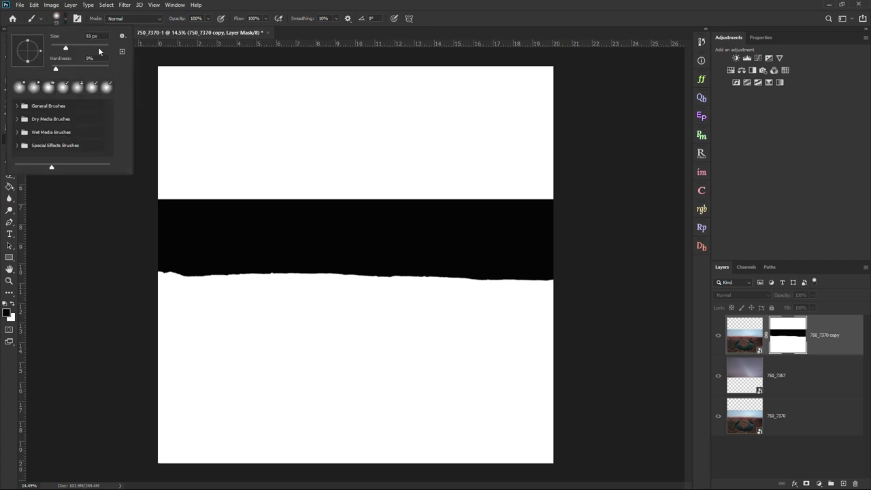
key(Return)
mouse_move(201, 127)
mouse_down()
mouse_move(427, 120)
mouse_move(39, 156)
mouse_move(428, 156)
mouse_move(484, 104)
mouse_move(547, 116)
mouse_up()
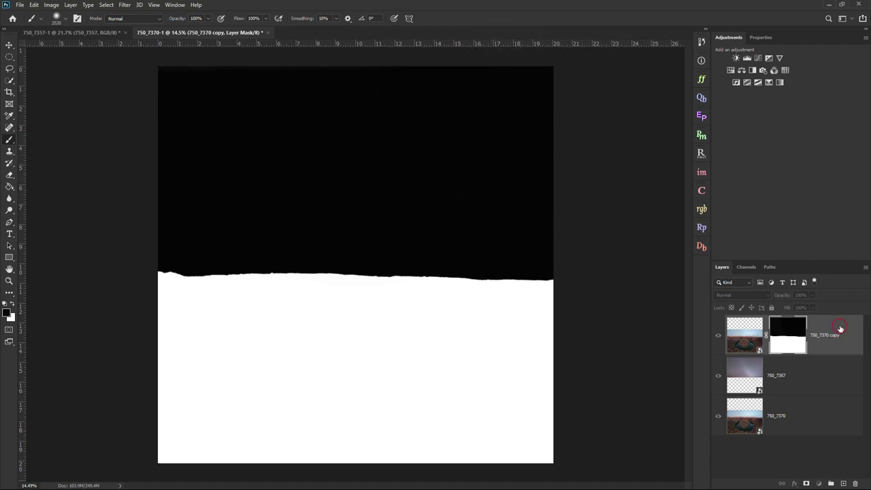
click(743, 319)
click(797, 335)
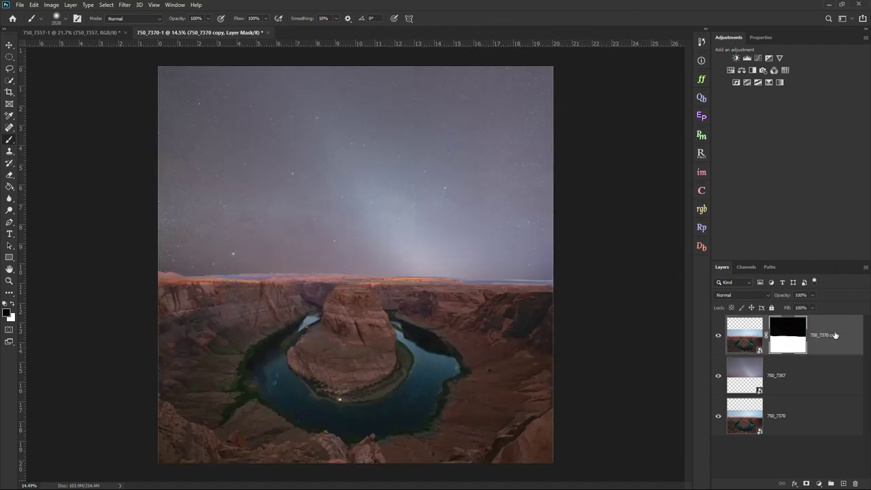
View the 750_7370 copy layer's mask alone again and compare it with the blended image
alt+click(789, 333)
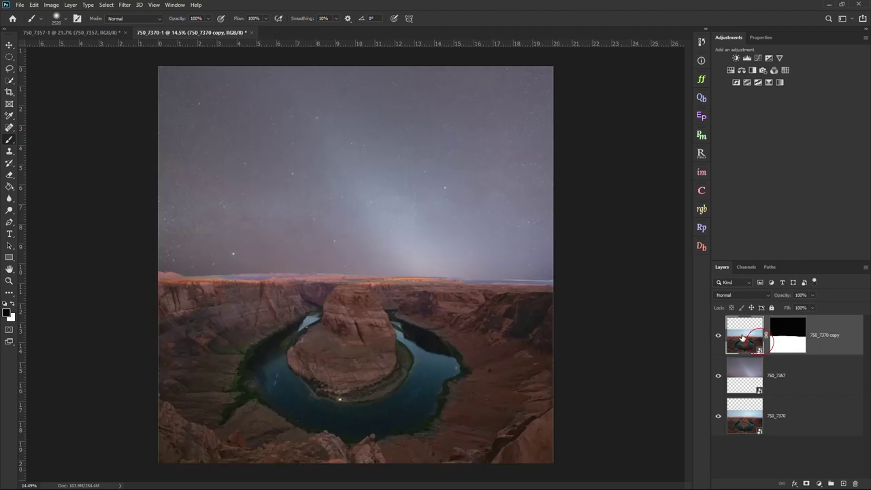
click(752, 341)
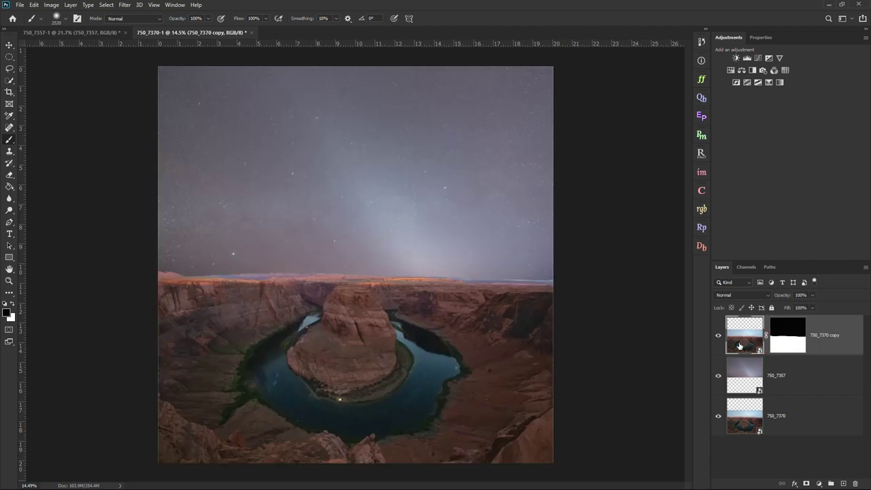
alt+click(791, 344)
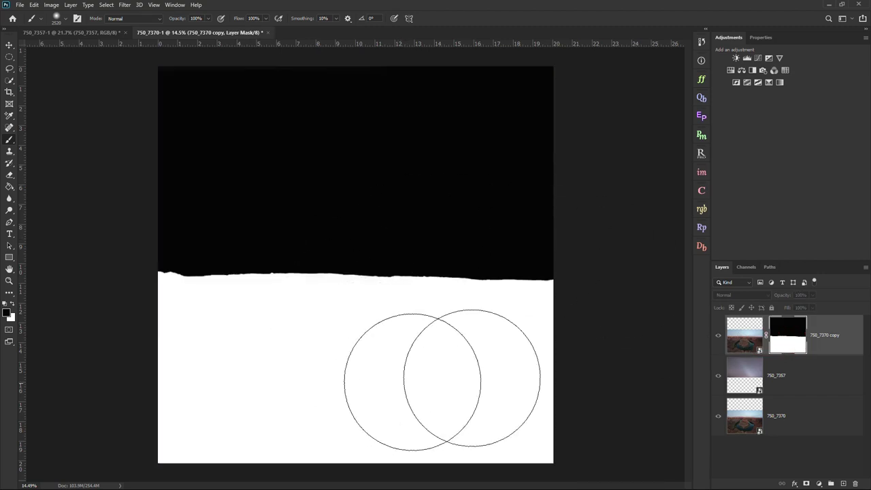
click(758, 340)
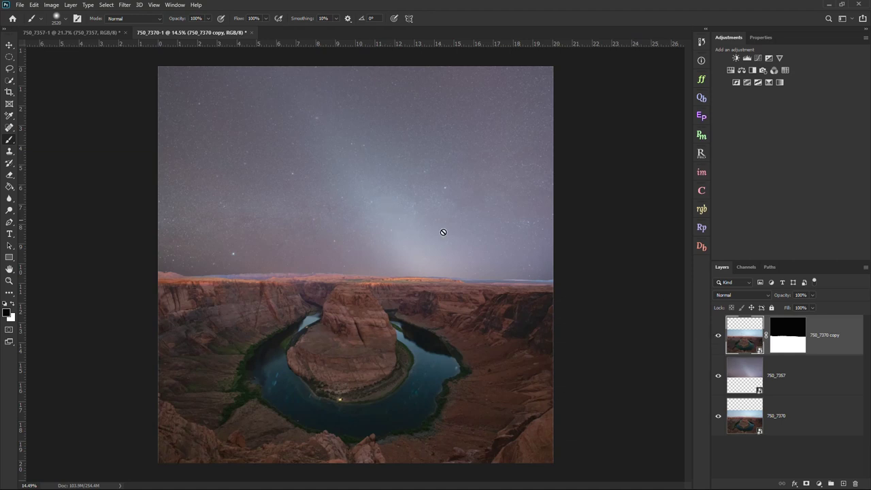
Make the 750_7357 sky layer active with the Move tool and examine its blend with the distant mesas along the horizon
click(805, 372)
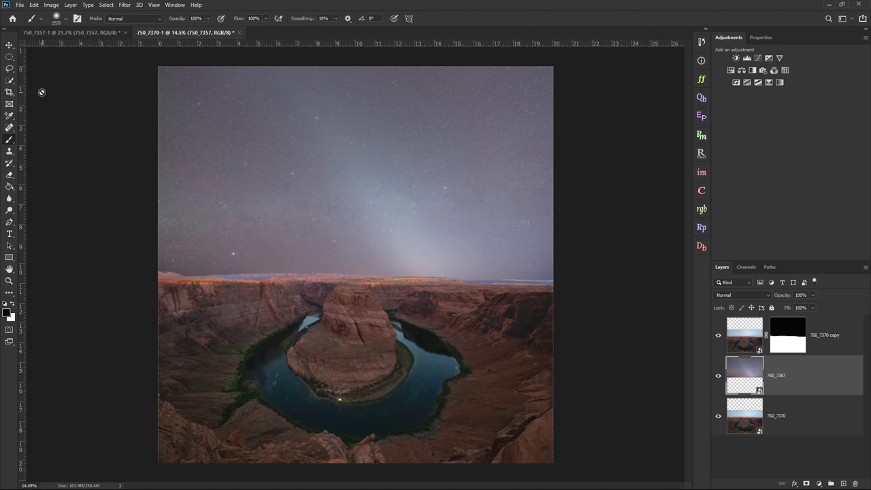
click(9, 45)
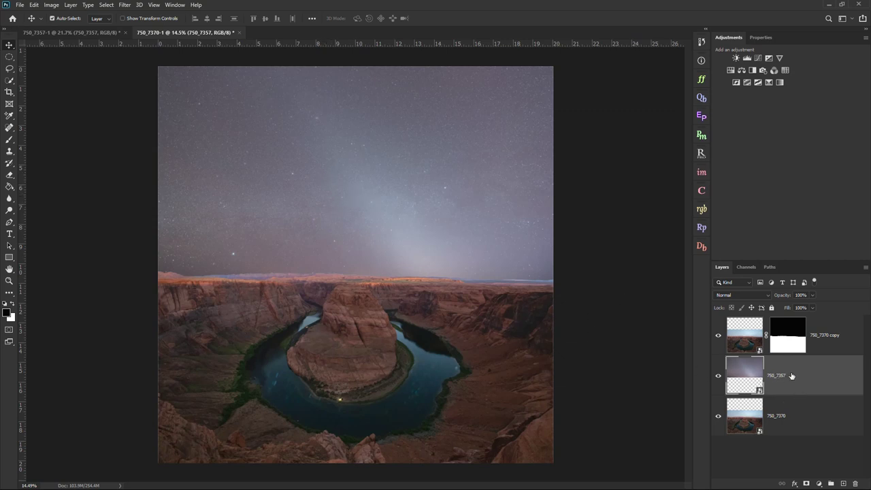
mouse_move(465, 243)
mouse_down()
mouse_move(466, 226)
mouse_move(466, 241)
mouse_up()
drag(232, 276, 271, 286)
scroll(270, 285, up, 2)
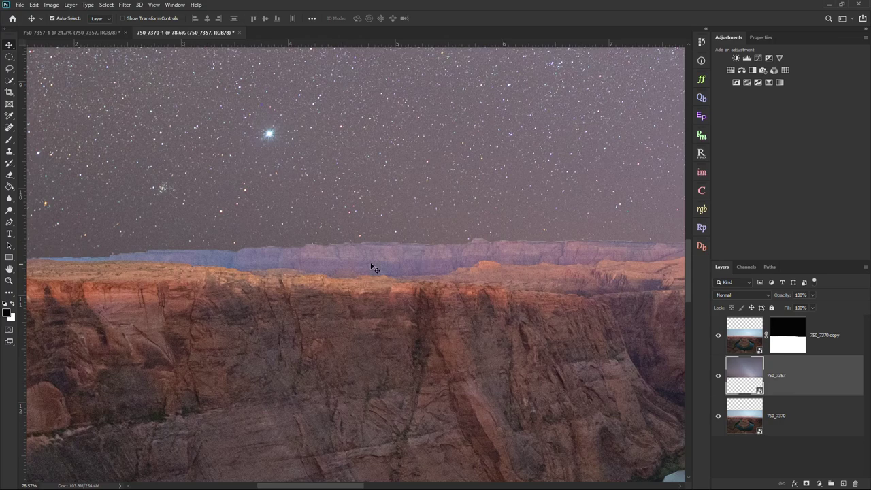
scroll(330, 272, down, 4)
scroll(331, 272, down, 2)
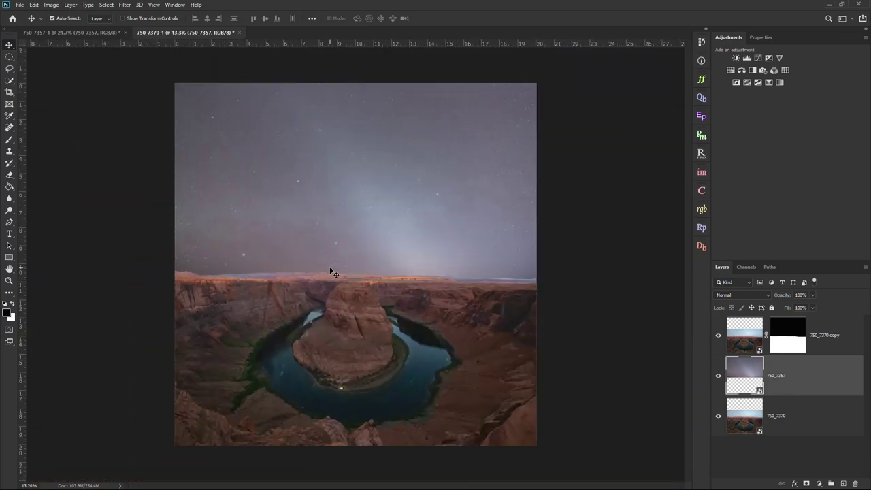
scroll(330, 272, up, 1)
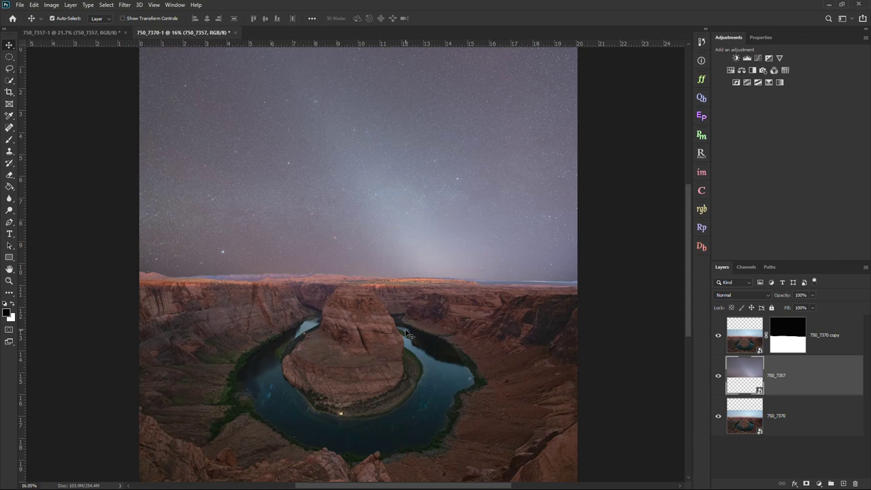
scroll(407, 333, down, 1)
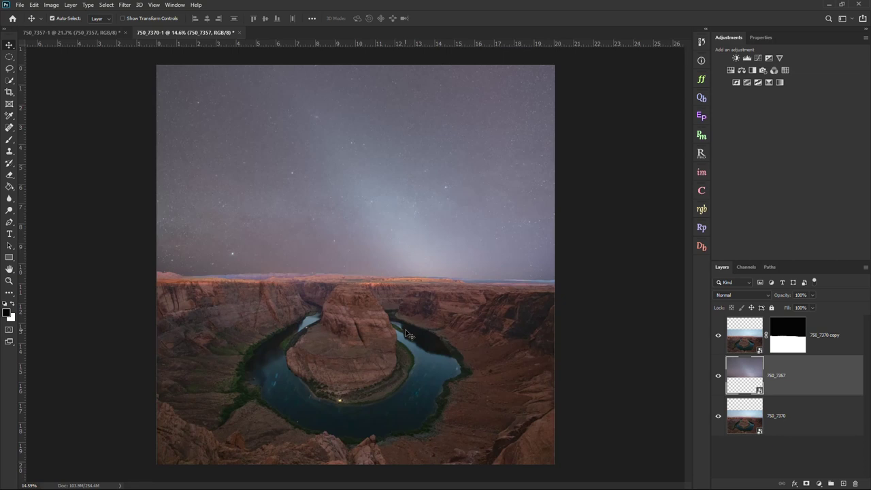
Open the raw settings of the bottom 750_7370 layer and set Exposure to +1.15 and Shadows to +82
click(789, 441)
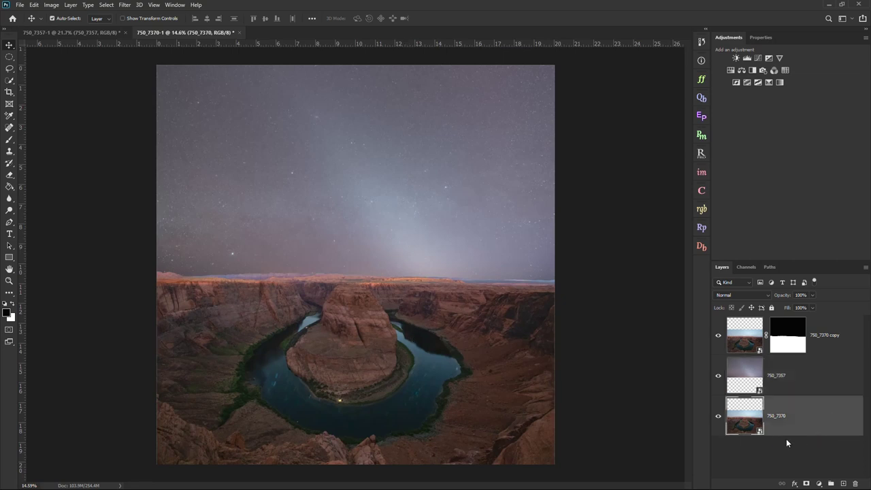
double_click(745, 423)
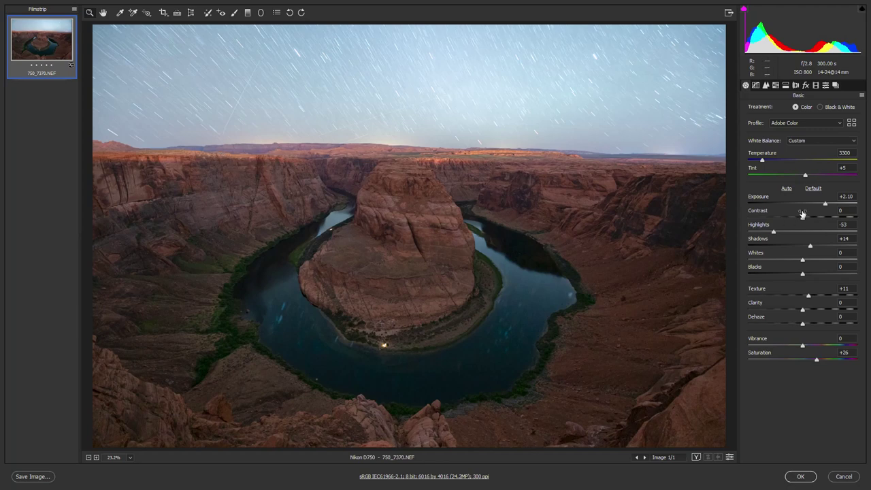
drag(825, 204, 819, 204)
drag(809, 246, 828, 247)
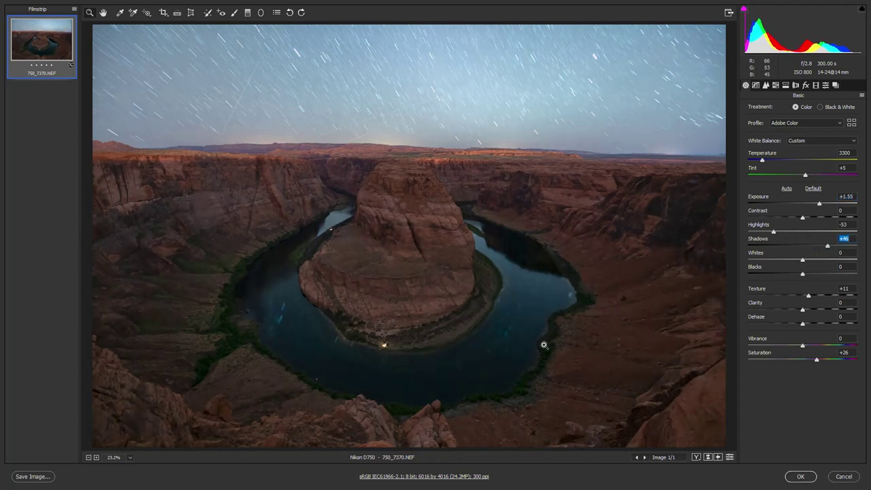
drag(819, 203, 816, 204)
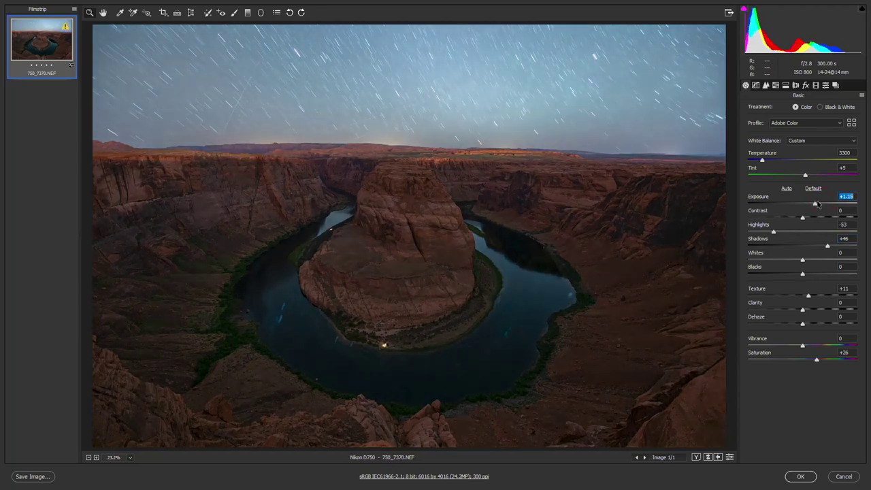
drag(827, 246, 847, 245)
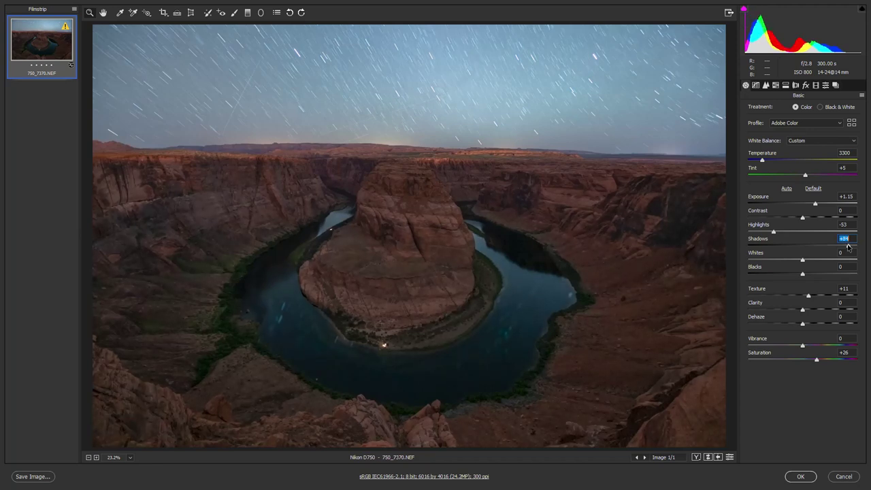
Set the foreground photo's Highlights to -30 and apply the raw adjustments
drag(773, 232, 852, 232)
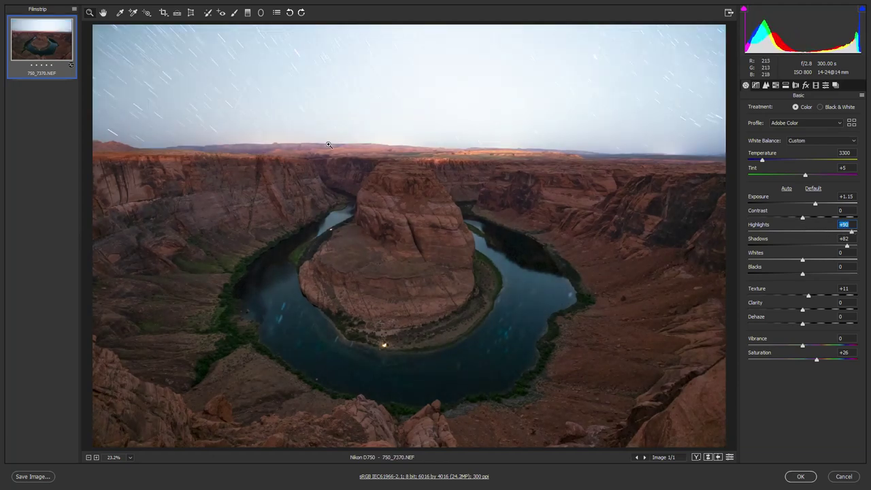
click(772, 232)
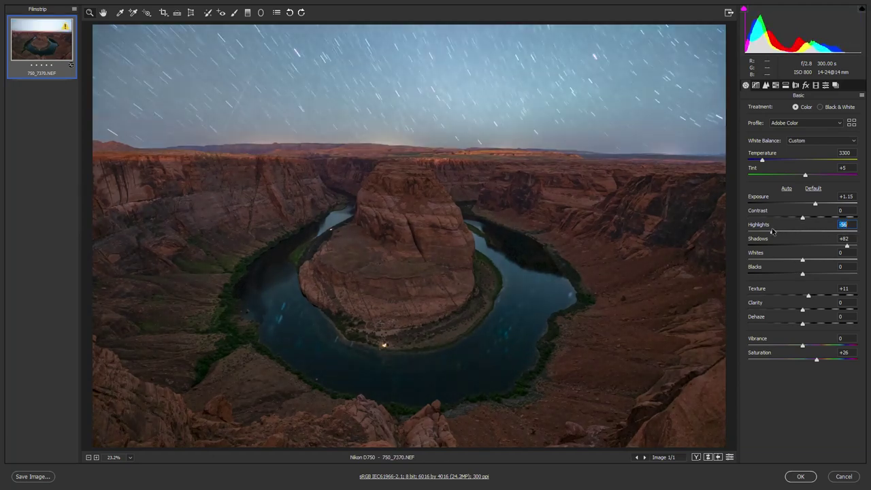
drag(773, 232, 786, 233)
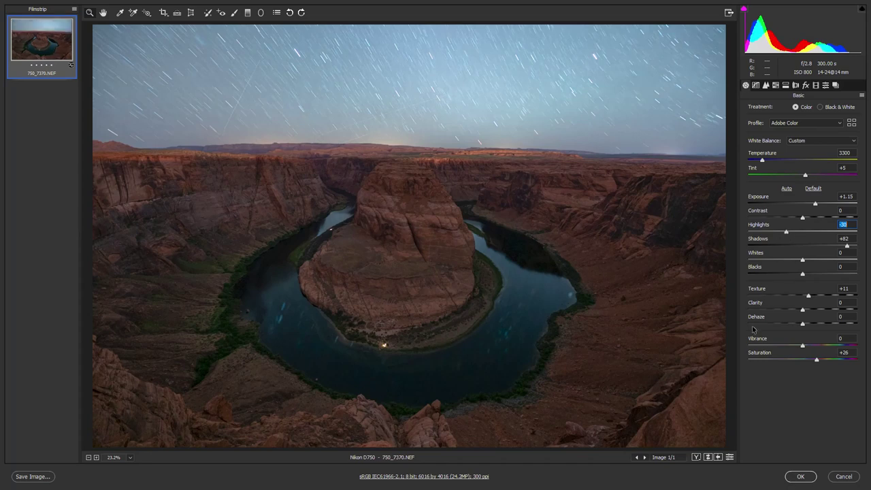
click(800, 476)
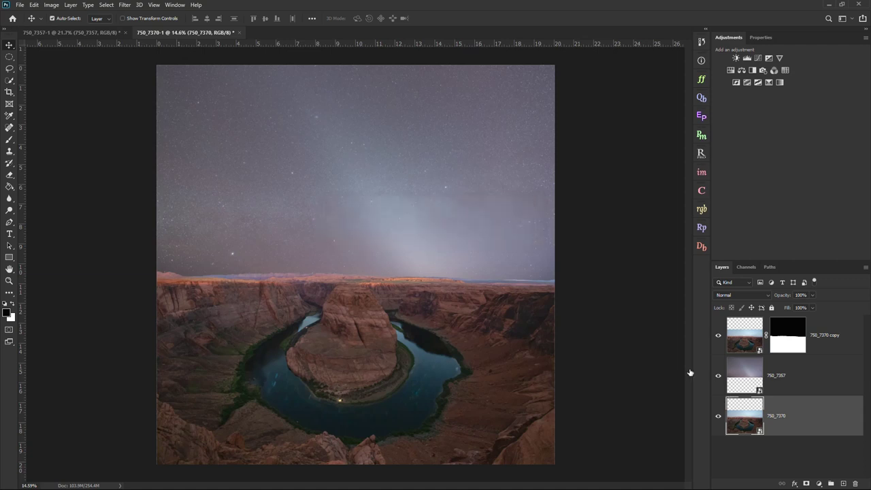
Compare the composite before and after the foreground's raw edit using the history states, keeping the edited state
key(ctrl+minus)
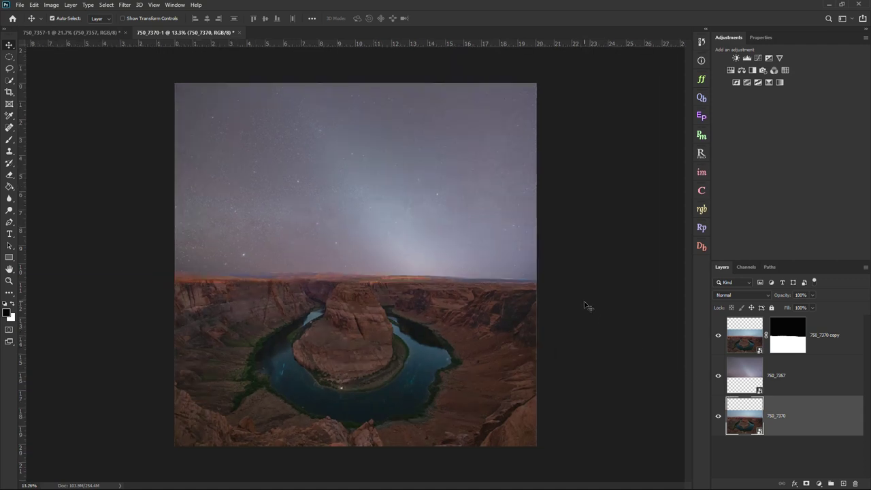
key(ctrl+plus)
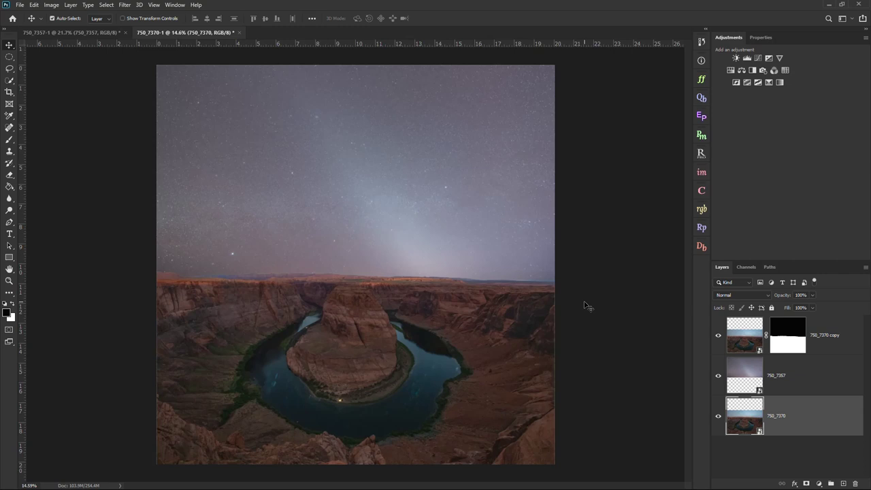
click(702, 43)
click(632, 68)
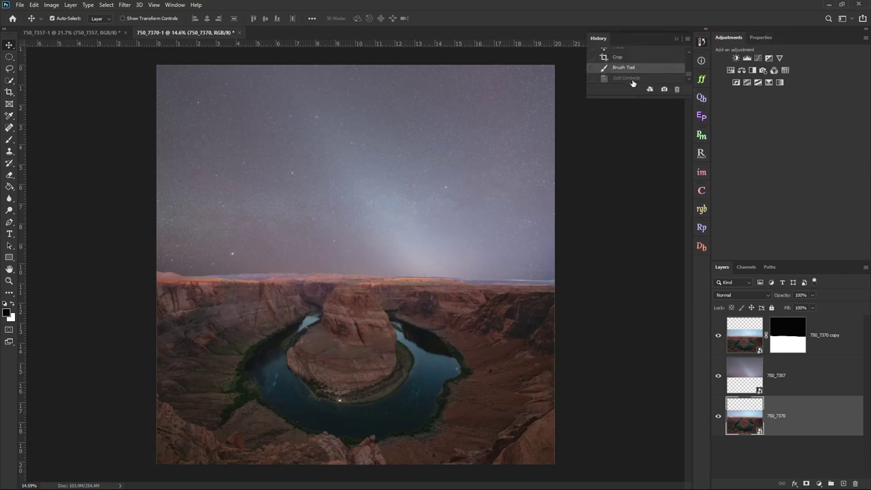
click(620, 78)
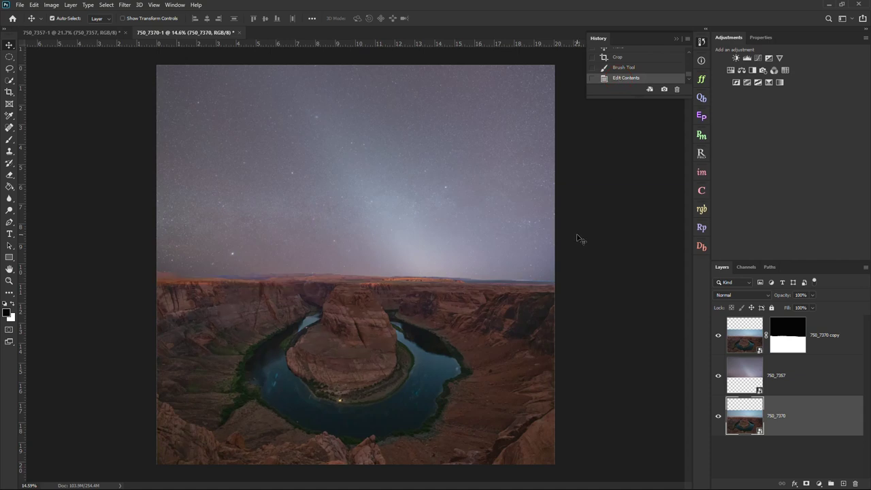
Brighten the 750_7357 sky layer in its raw settings by raising Highlights and slightly increasing Exposure
click(805, 384)
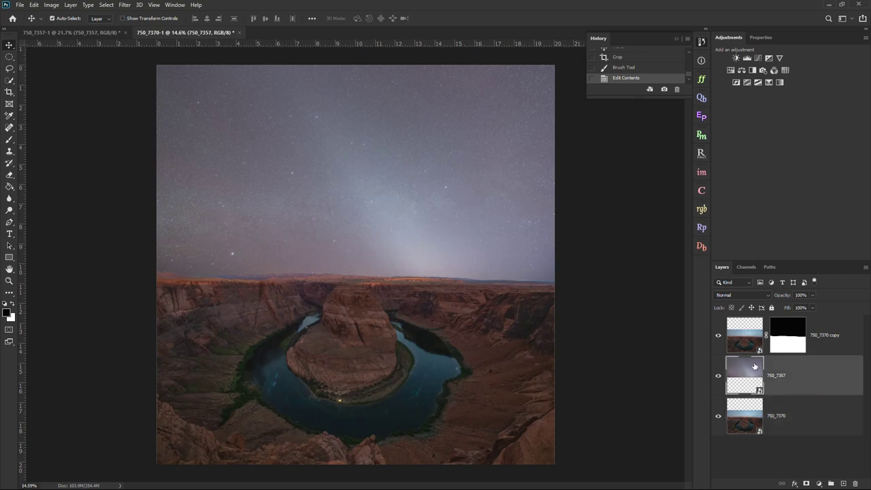
double_click(749, 371)
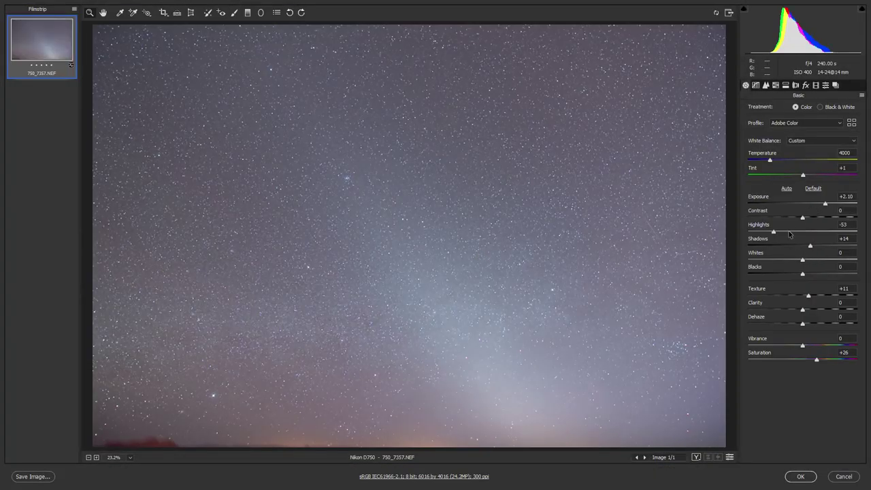
drag(775, 234, 813, 262)
drag(825, 204, 828, 205)
click(800, 477)
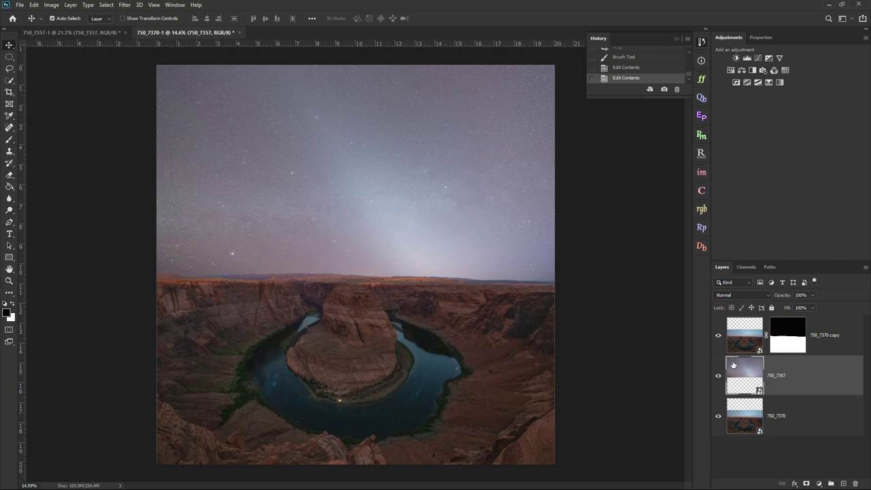
Examine the brightened sky's blend with the canyon rim and distant mesas along the whole horizon
click(797, 427)
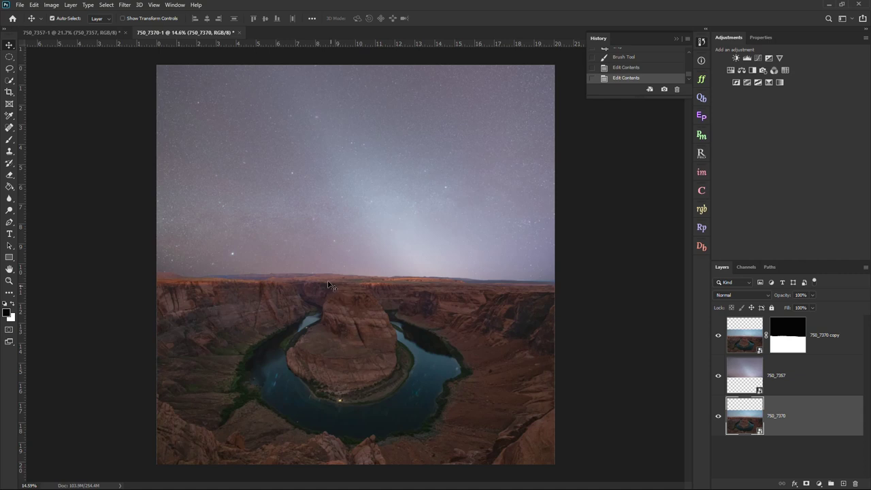
click(805, 388)
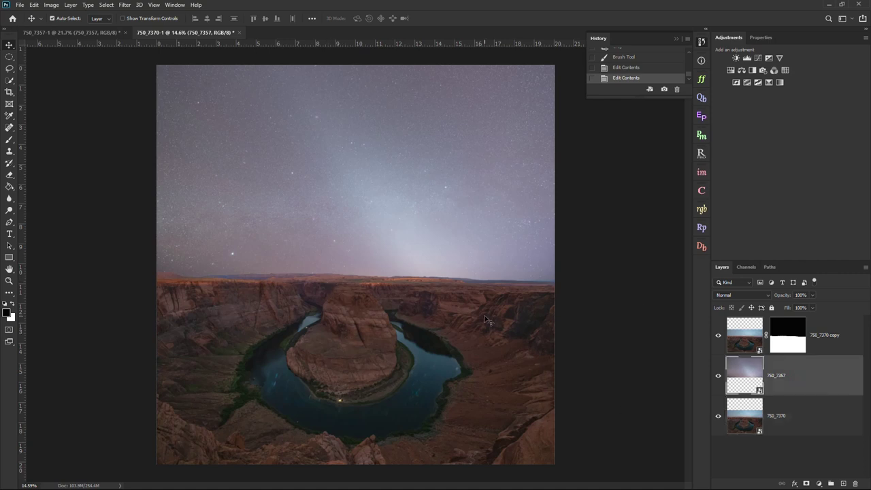
click(677, 37)
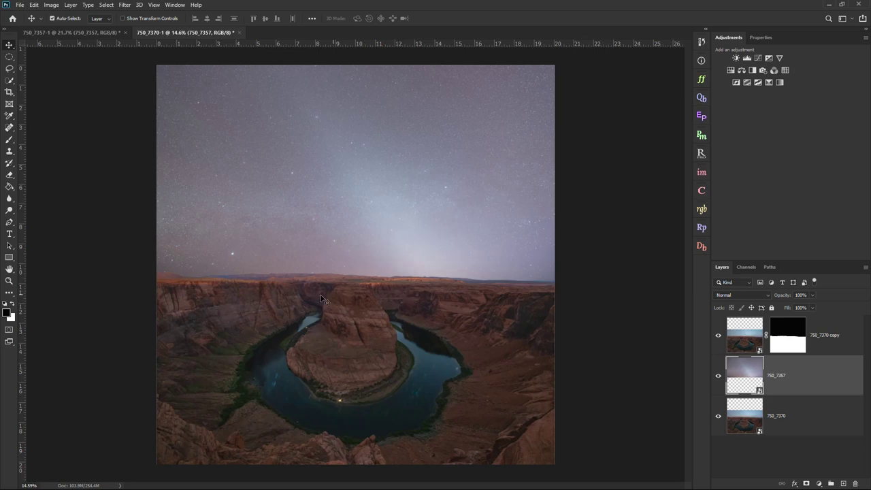
scroll(247, 296, up, 5)
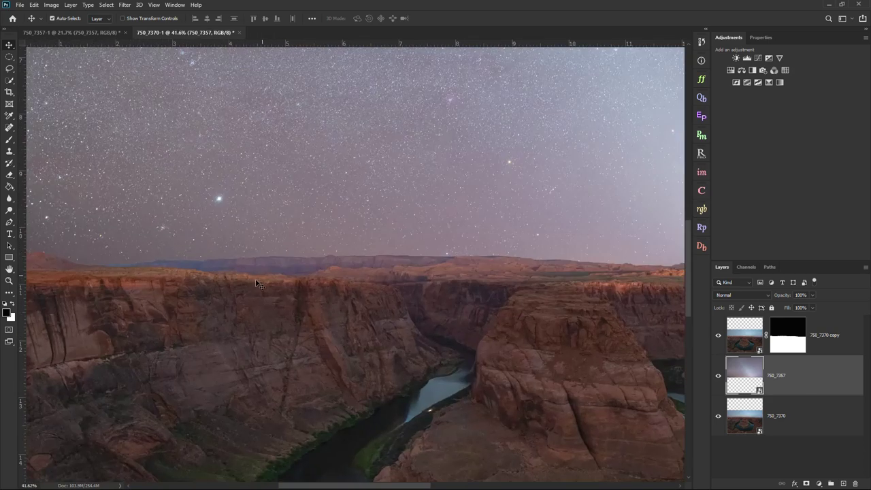
scroll(228, 278, up, 2)
scroll(423, 242, up, 2)
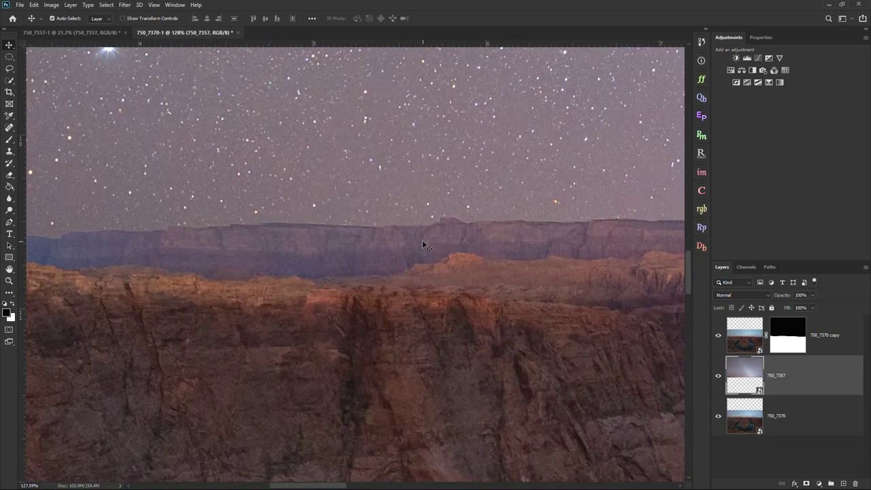
scroll(281, 248, down, 8)
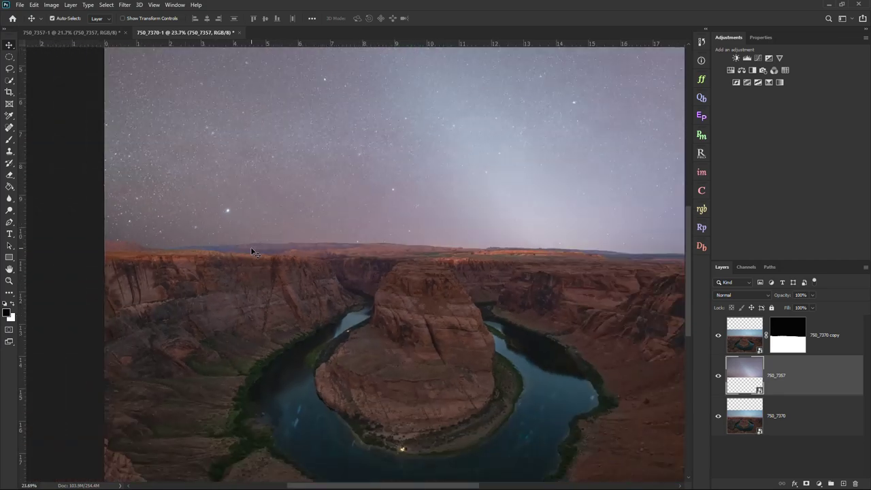
scroll(608, 258, up, 8)
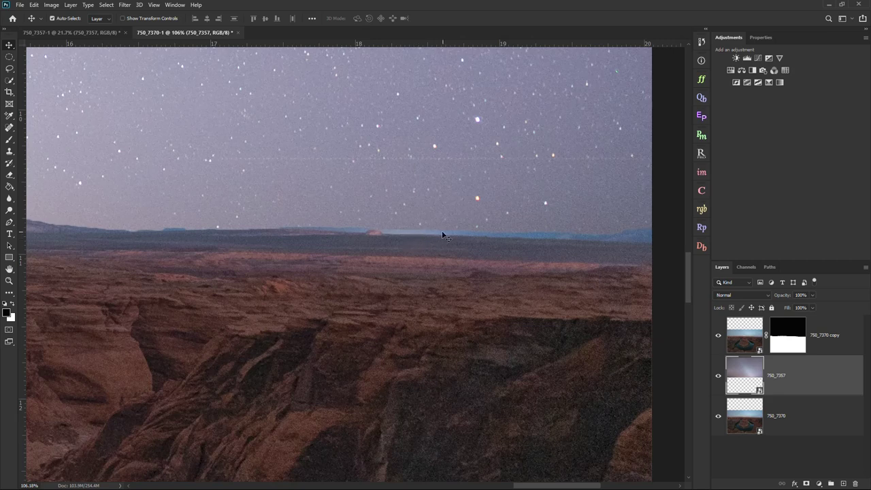
scroll(508, 234, down, 1)
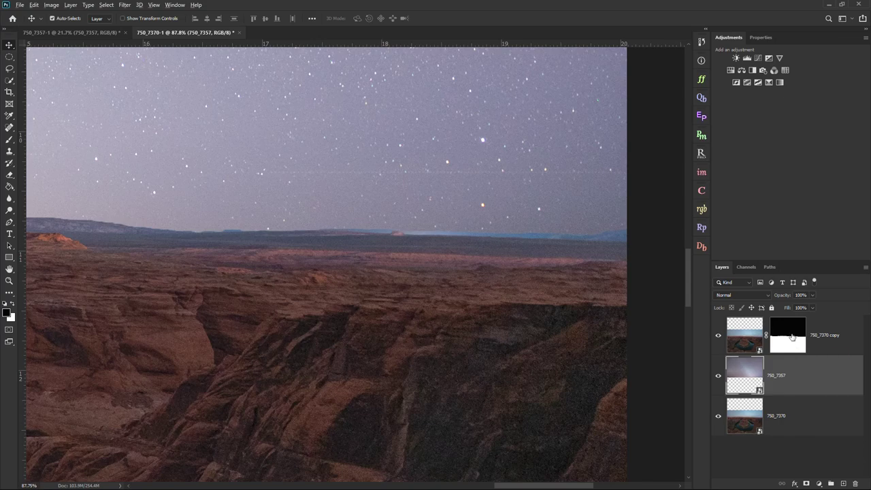
View the 750_7370 copy layer's mask alone along the horizon, return to the image and make the mask active
alt+click(791, 336)
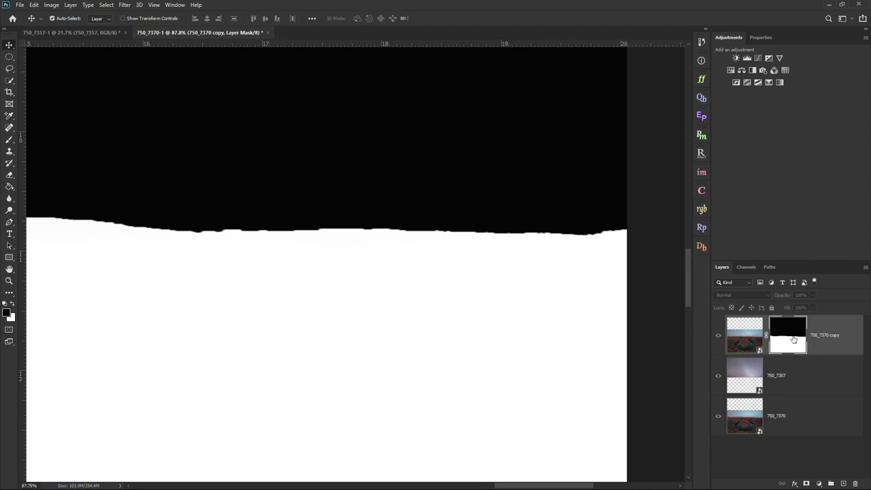
click(752, 344)
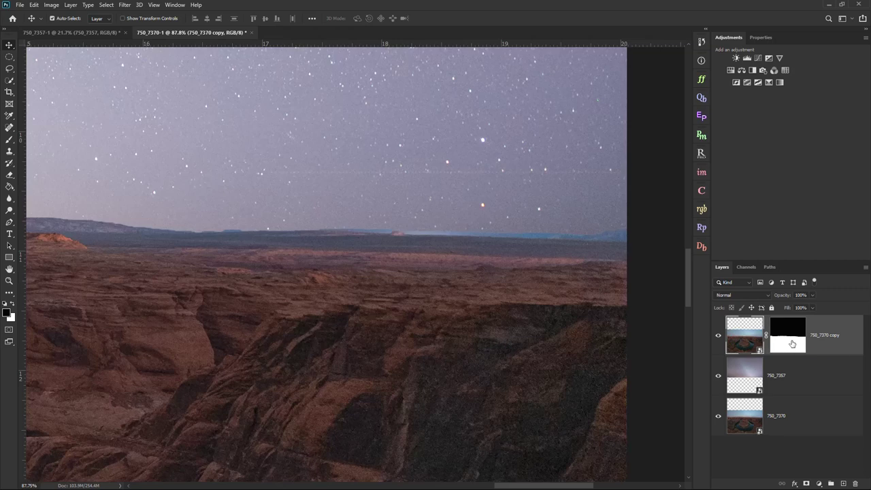
click(786, 343)
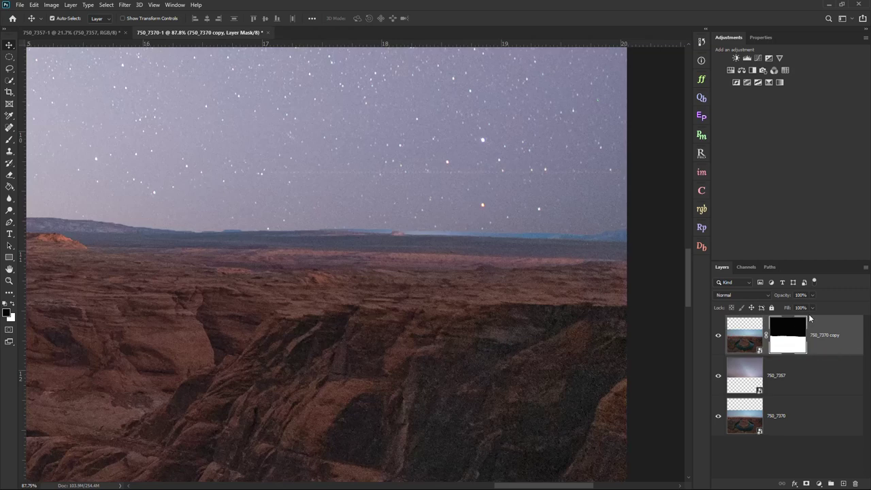
Try painting out the blue strip on the horizon in the mask with a 45 px black brush, and undo the stroke
click(9, 140)
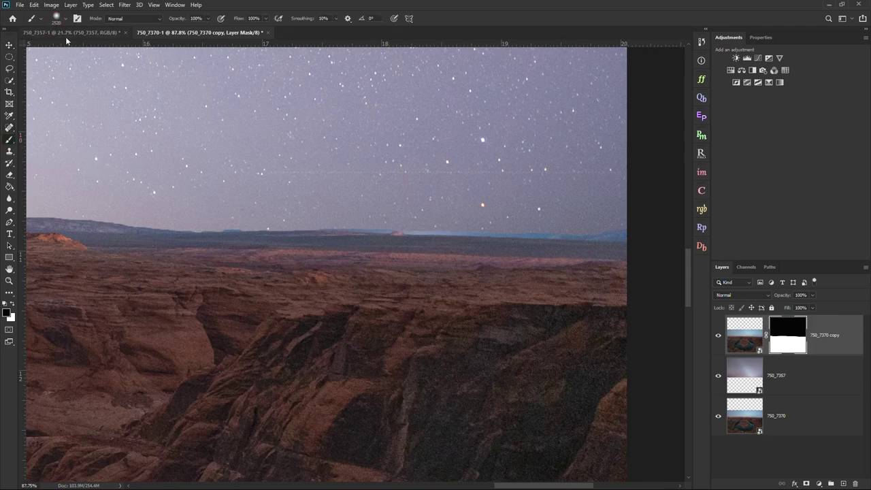
click(66, 16)
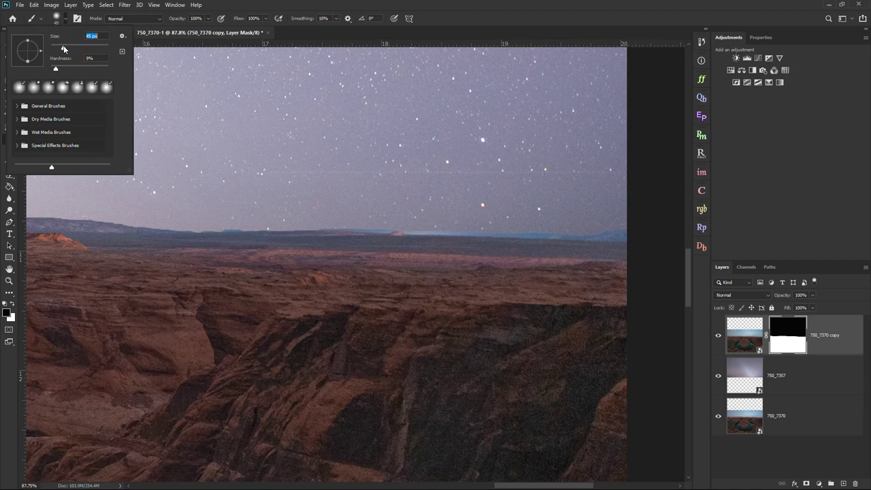
key(Return)
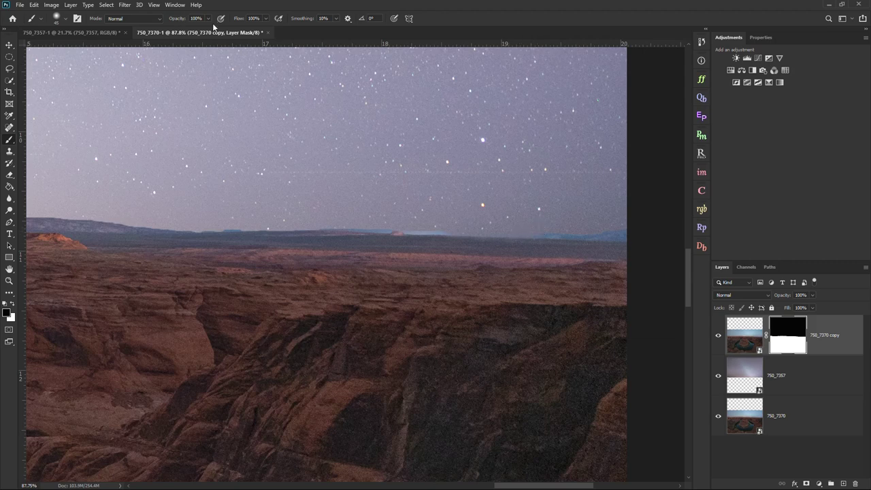
click(67, 20)
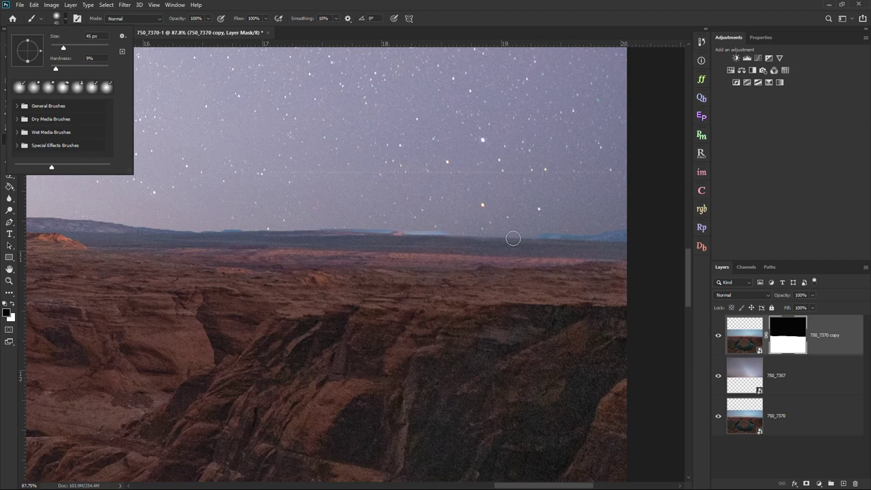
click(702, 42)
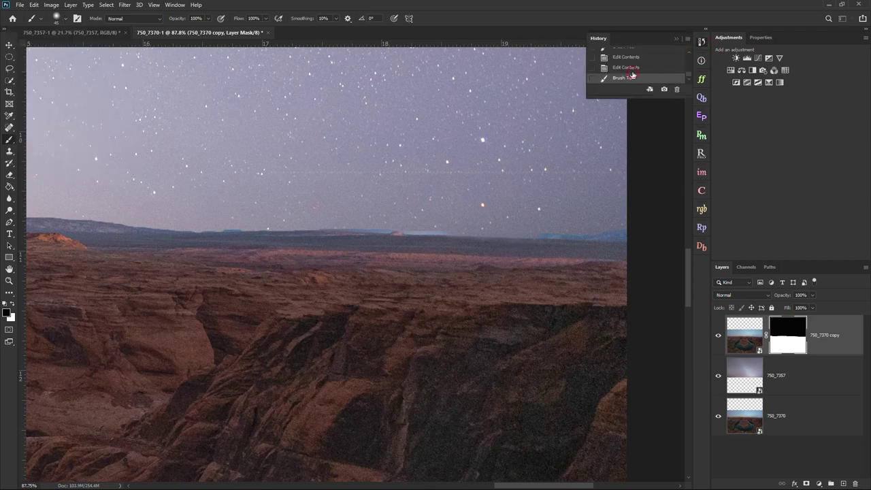
click(632, 70)
Paint out the blue strip along the right end of the horizon in the 750_7370 copy layer's mask with a 23 px black brush
click(54, 18)
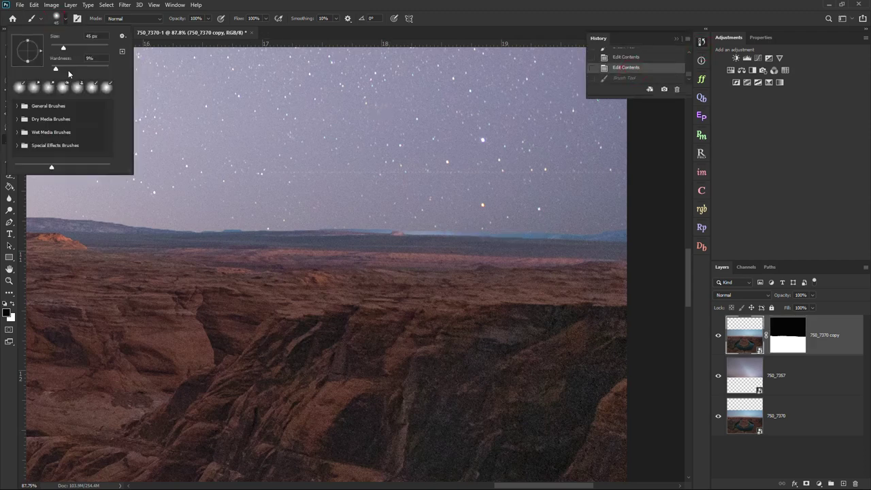
drag(69, 44, 58, 45)
key(Return)
scroll(523, 228, up, 3)
scroll(522, 229, up, 2)
click(788, 334)
click(675, 38)
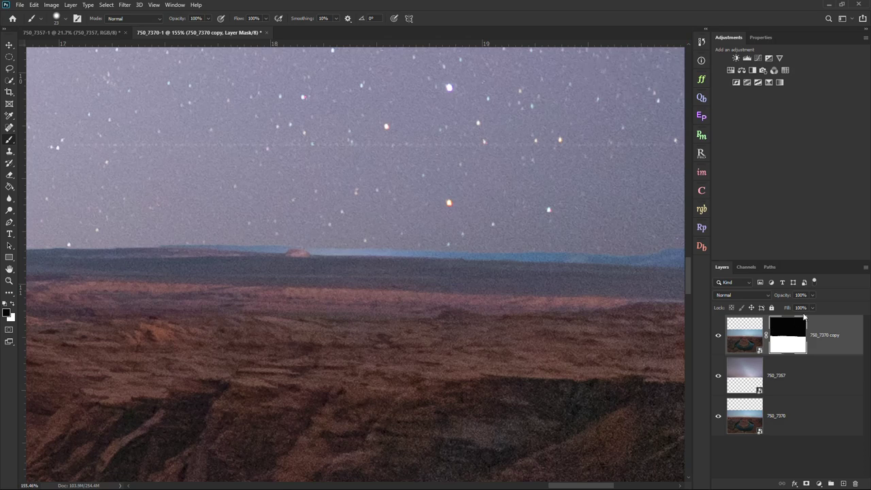
click(747, 332)
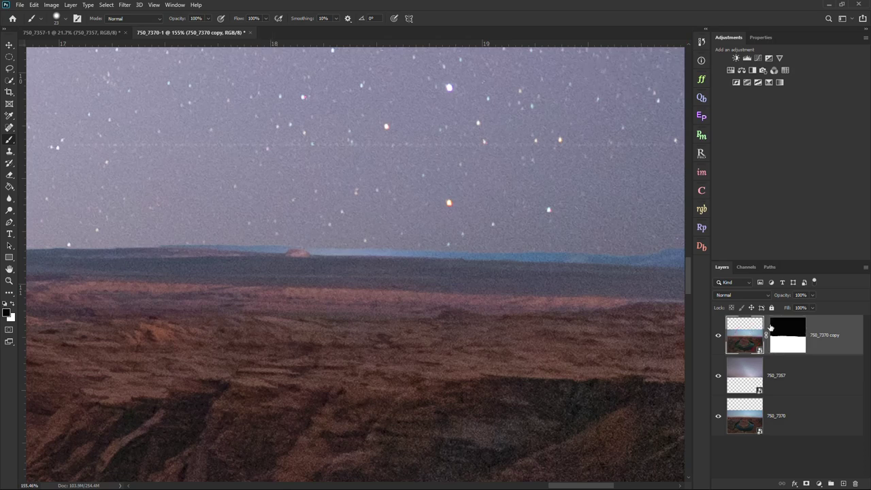
click(789, 332)
mouse_move(553, 251)
mouse_down()
mouse_move(592, 254)
mouse_move(559, 250)
mouse_move(664, 255)
mouse_move(494, 251)
mouse_move(677, 259)
mouse_move(138, 235)
mouse_move(168, 233)
mouse_up()
scroll(532, 237, right, 5)
scroll(532, 239, up, 2)
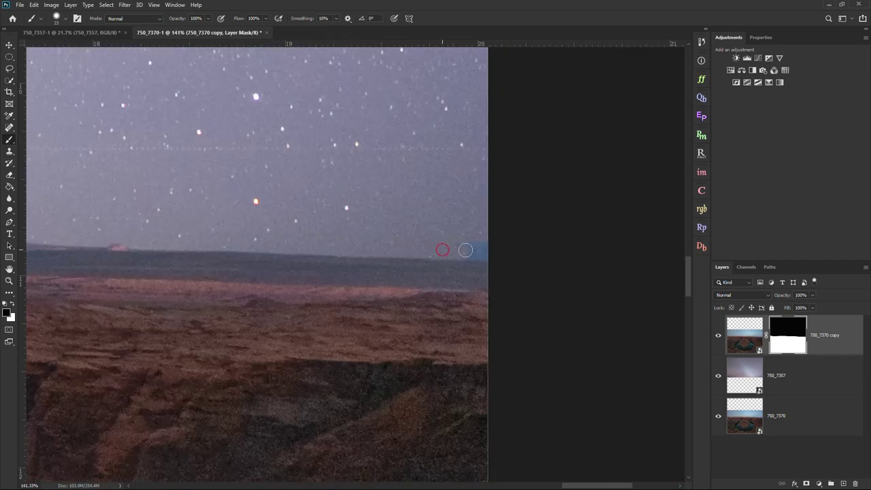
Compare the whole composite before and after the horizon mask strokes using the document's history states
scroll(584, 252, down, 10)
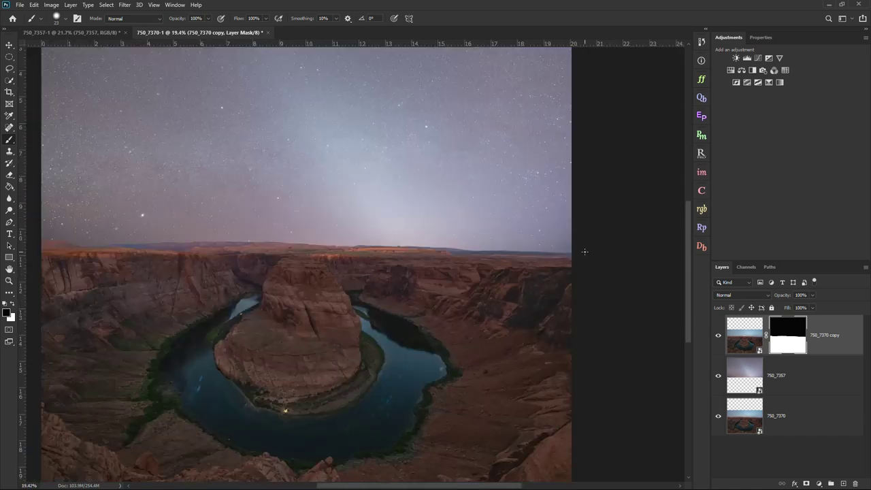
scroll(584, 252, down, 1)
click(702, 41)
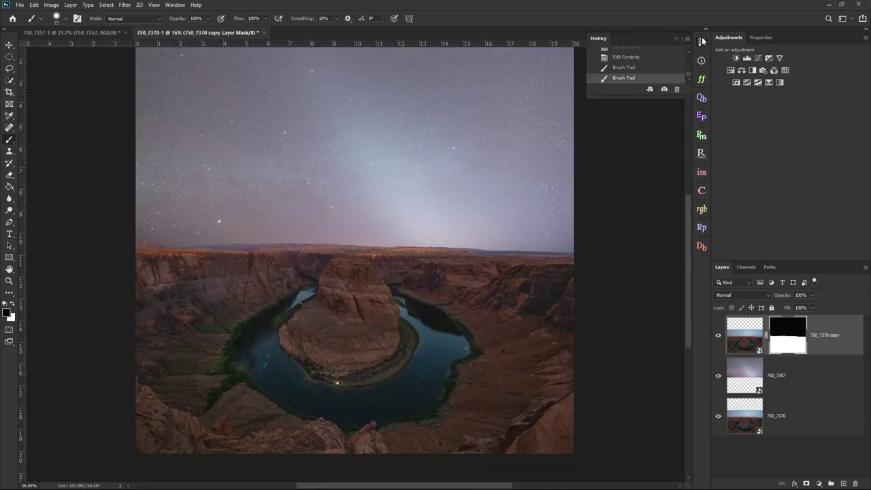
click(634, 58)
click(624, 77)
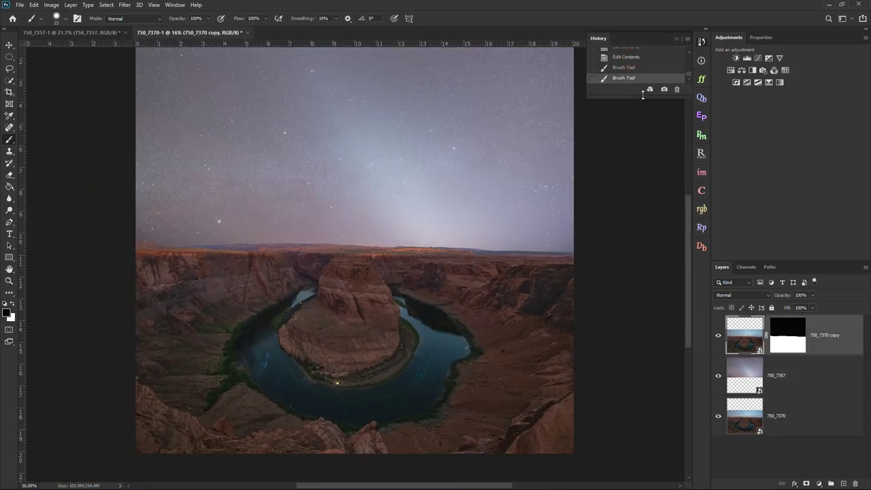
click(676, 39)
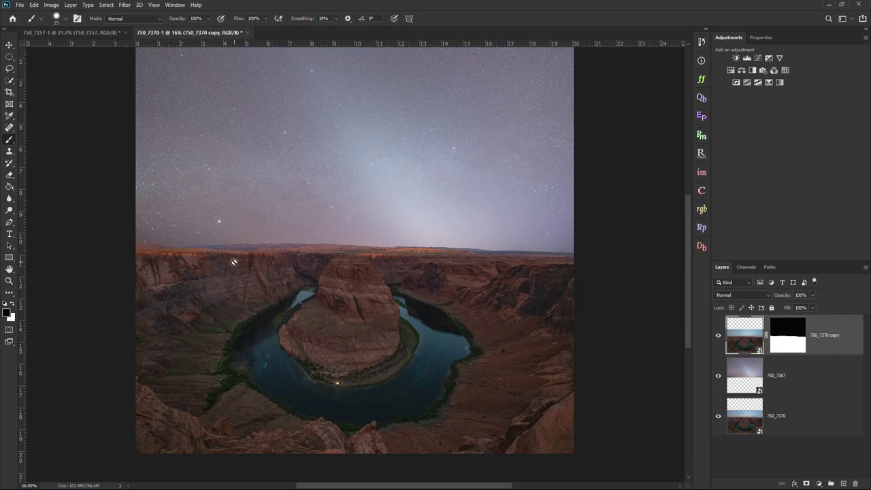
Paint black in the 750_7370 copy layer's mask over the thin blue strip above the left canyon rim
scroll(140, 260, up, 1)
scroll(140, 260, up, 20)
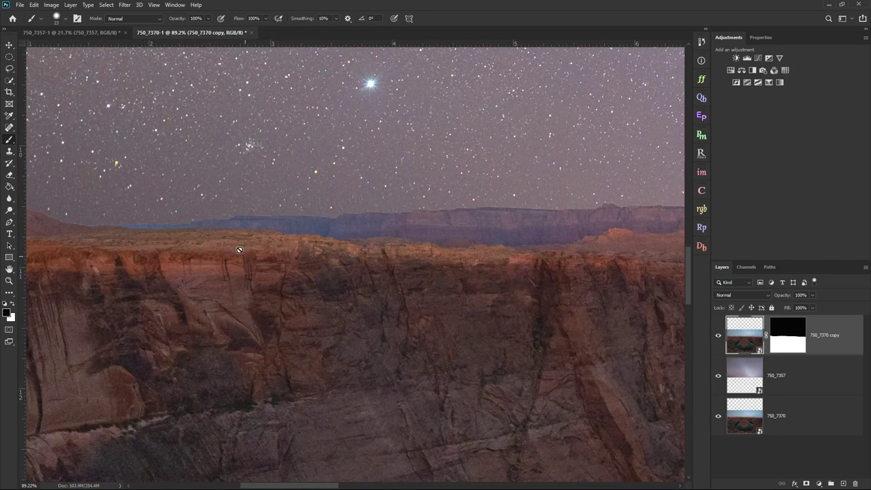
scroll(96, 228, up, 4)
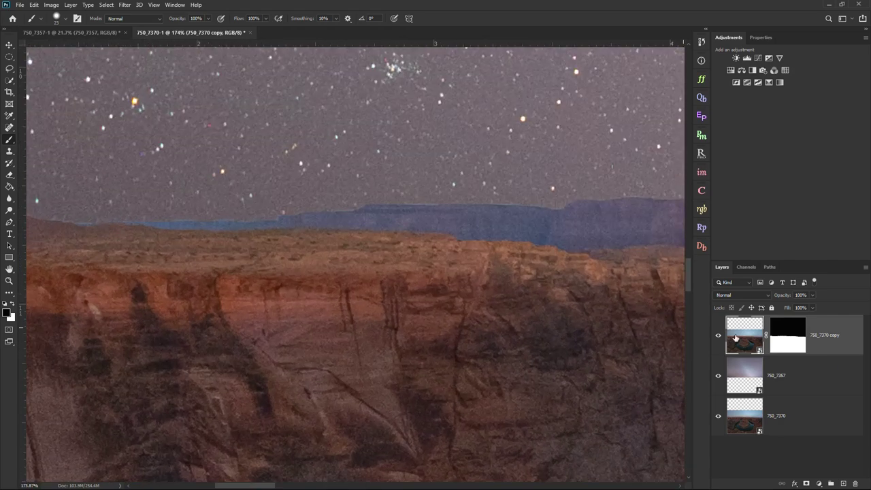
click(782, 333)
mouse_move(115, 208)
mouse_down()
mouse_move(78, 215)
mouse_move(105, 208)
mouse_move(175, 219)
mouse_move(142, 211)
mouse_move(273, 215)
mouse_move(84, 217)
mouse_move(210, 222)
mouse_up()
scroll(239, 195, down, 5)
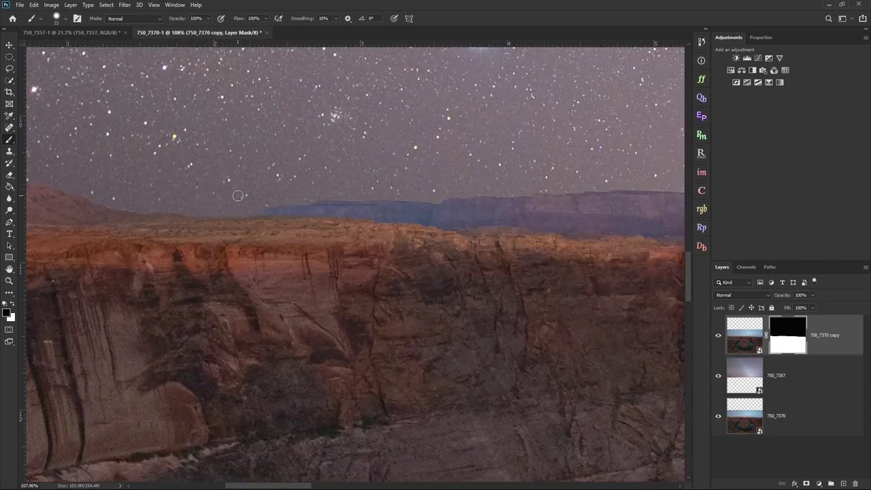
Add a Vibrance adjustment layer on top with Vibrance at -21, and invert its mask to black
scroll(238, 195, down, 2)
scroll(141, 193, up, 2)
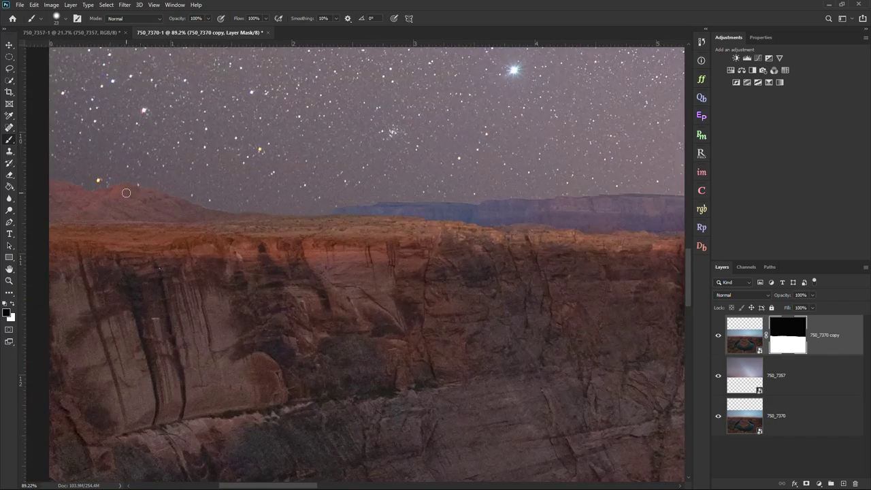
scroll(125, 192, down, 1)
scroll(125, 193, down, 1)
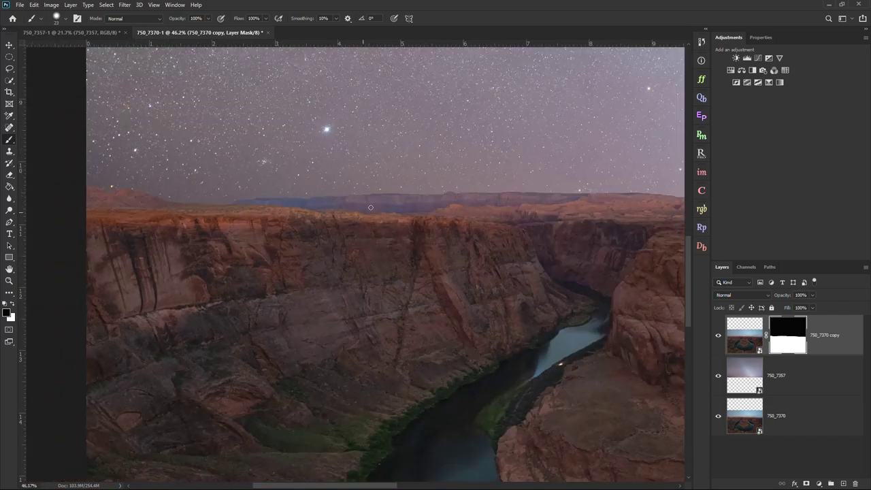
scroll(388, 179, up, 1)
scroll(242, 193, up, 1)
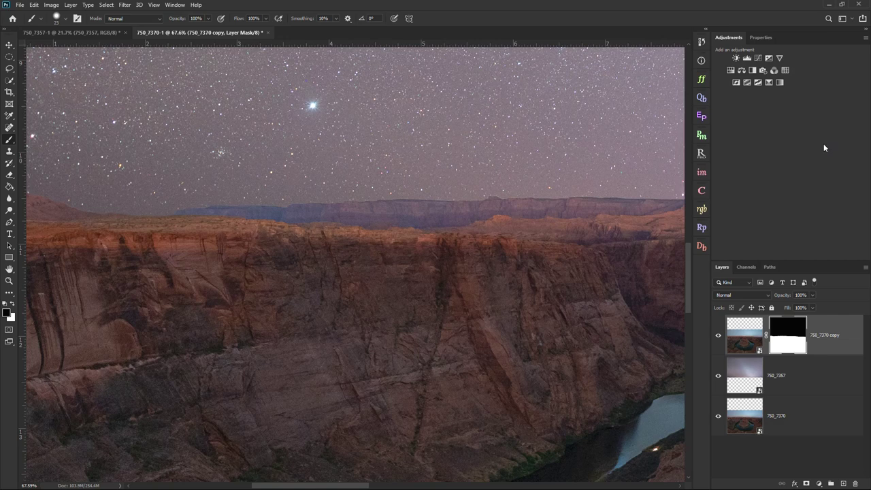
click(780, 60)
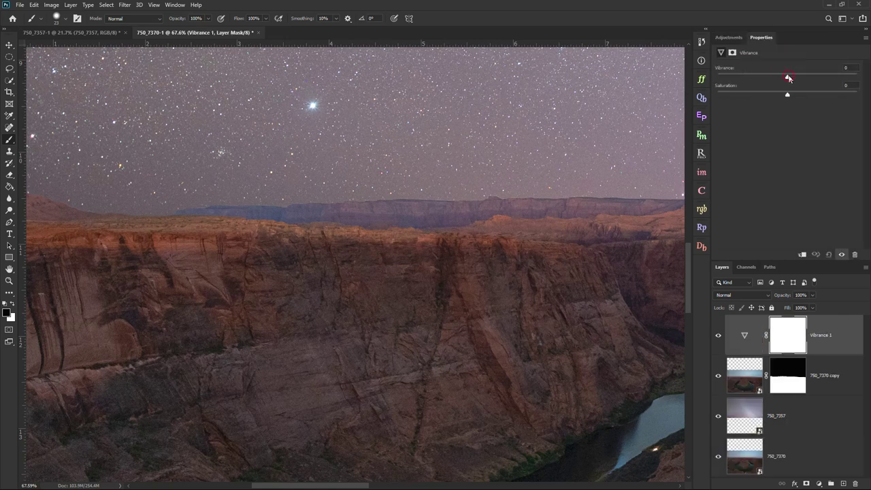
drag(738, 81, 761, 80)
key(ctrl+i)
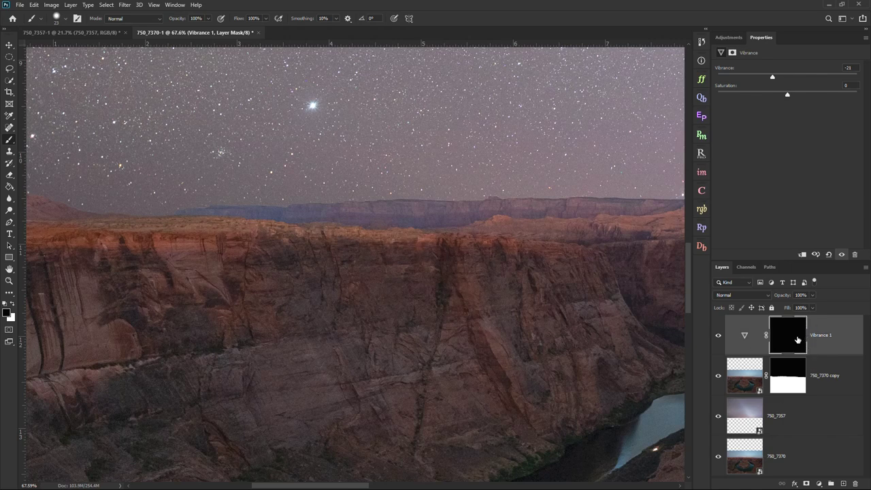
Paint white in the Vibrance mask over the blue distant mesas on the left horizon, and check the adjustment's effect on the image
click(11, 304)
drag(266, 218, 445, 218)
click(719, 336)
scroll(344, 232, down, 8)
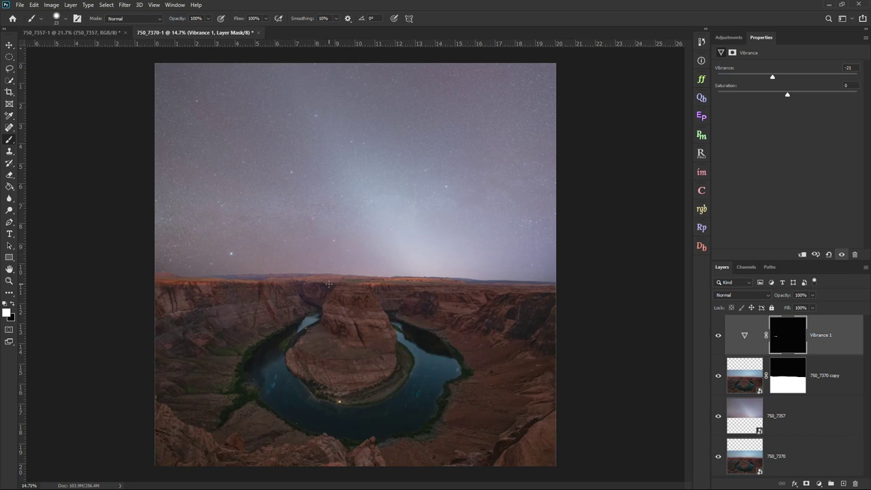
Inspect the horizon blend between sky and canyon and the placement of the 750_7357 sky layer
key(ctrl+2)
scroll(453, 301, up, 5)
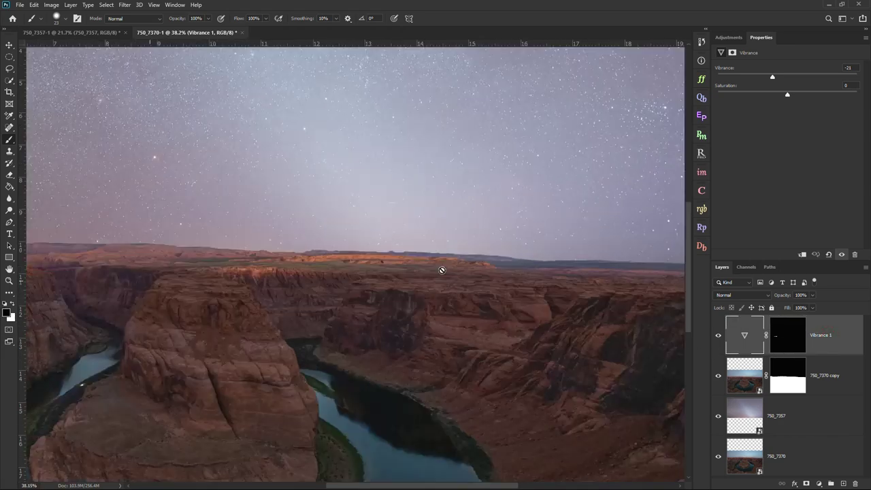
scroll(384, 283, down, 5)
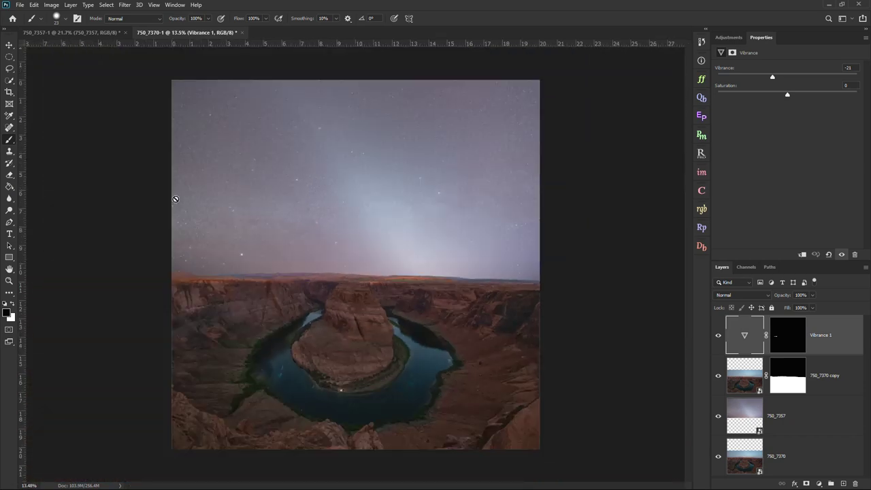
click(9, 45)
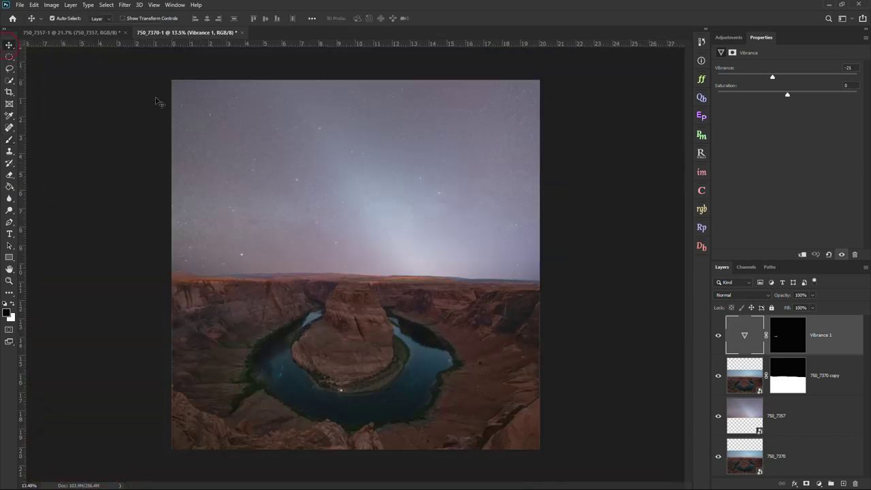
click(822, 379)
click(809, 423)
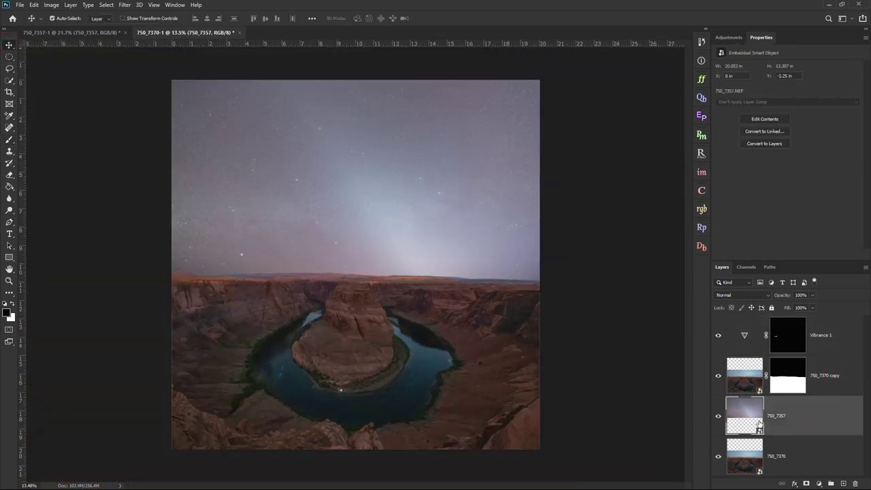
mouse_move(468, 243)
mouse_down()
mouse_move(461, 227)
mouse_move(463, 241)
mouse_up()
scroll(552, 272, up, 1)
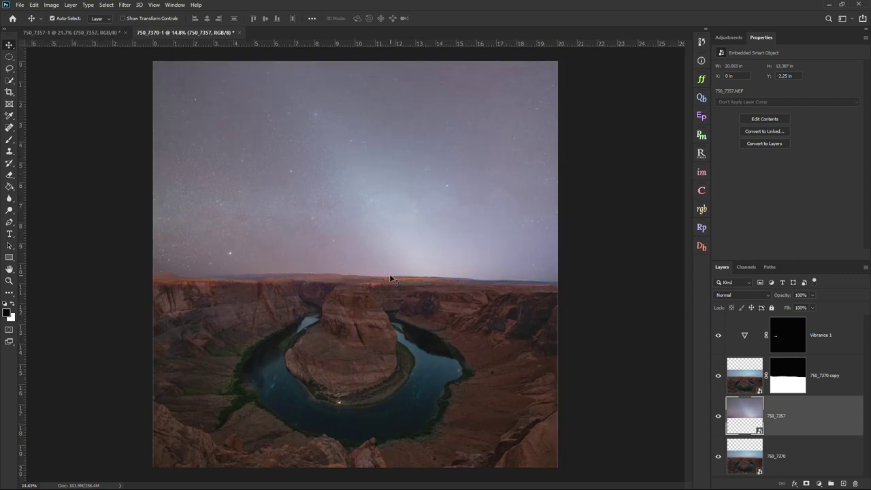
scroll(630, 319, down, 1)
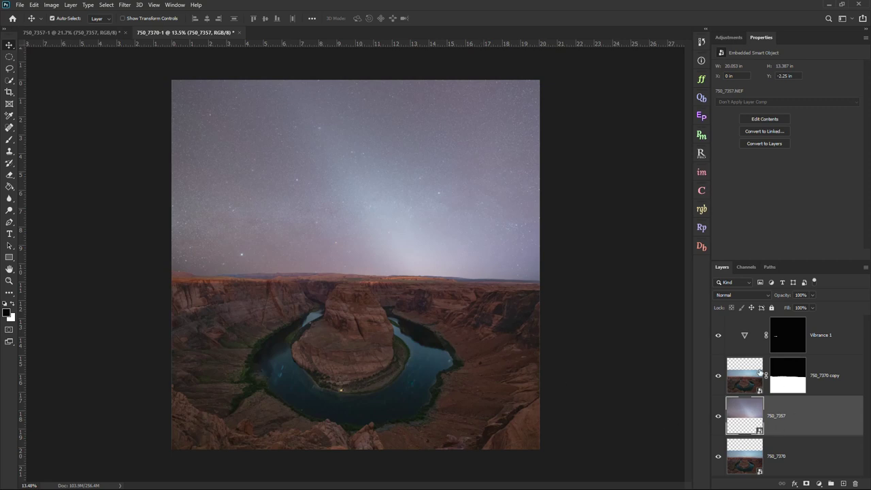
Add a Curves adjustment layer above the Vibrance 1 layer
click(728, 38)
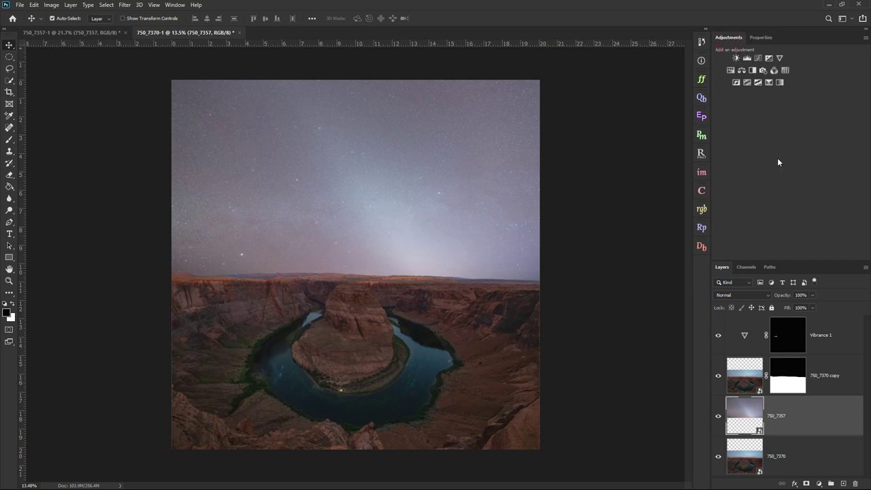
click(840, 329)
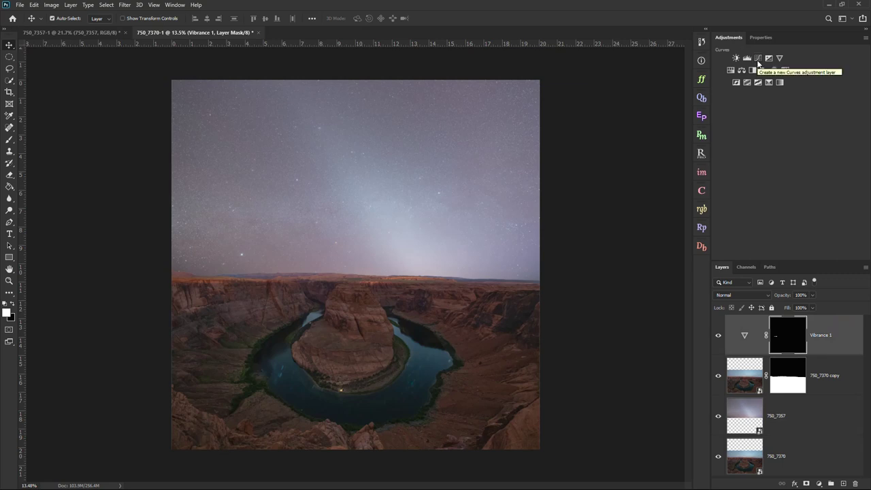
click(758, 60)
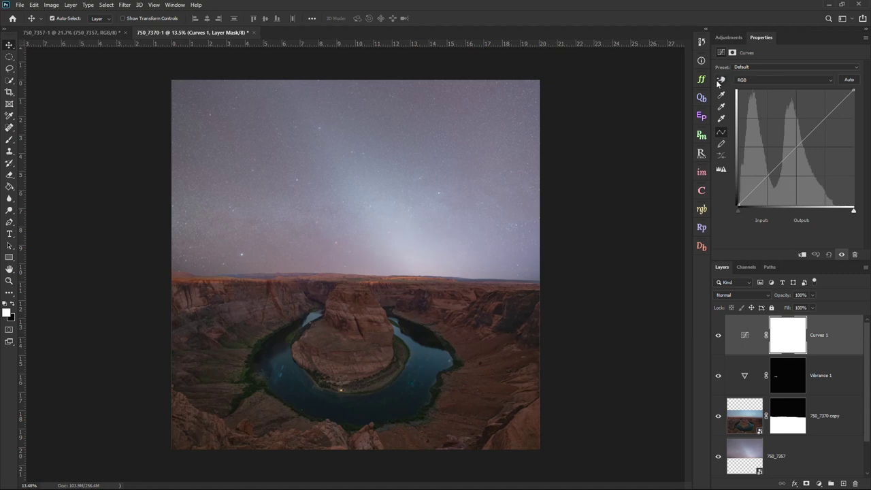
Darken the shadows with the Curves on-image adjustment on the dark canyon rock, setting input 24 to output 17
click(724, 81)
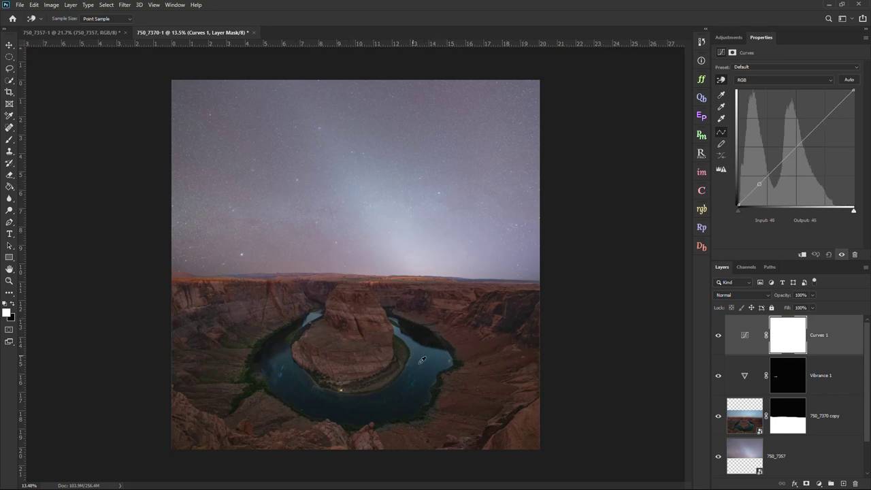
scroll(418, 353, up, 10)
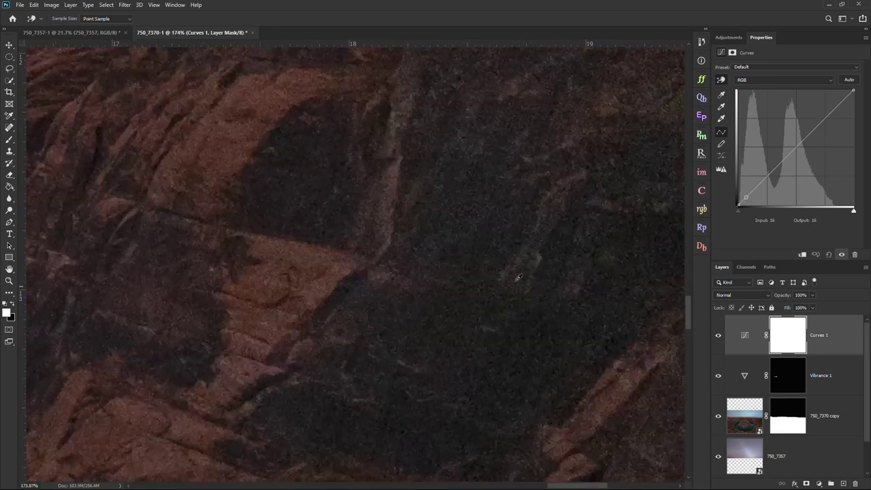
click(489, 228)
drag(489, 227, 490, 232)
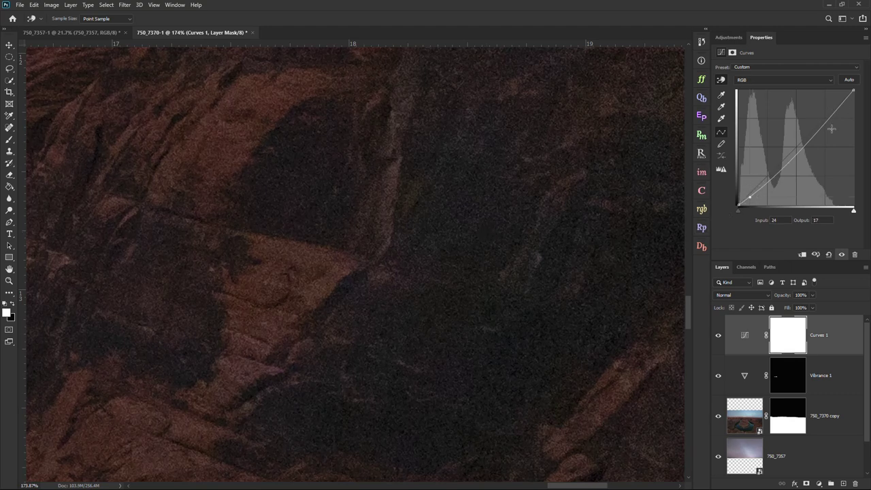
Brighten the highlights with the Curves on-image adjustment on a bright part of the starry sky, setting input 207 to output 216
scroll(442, 218, down, 10)
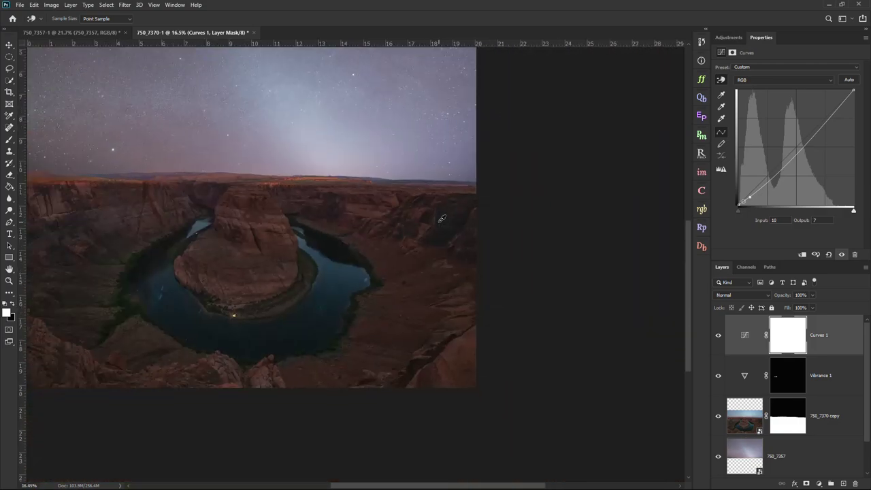
scroll(344, 235, up, 2)
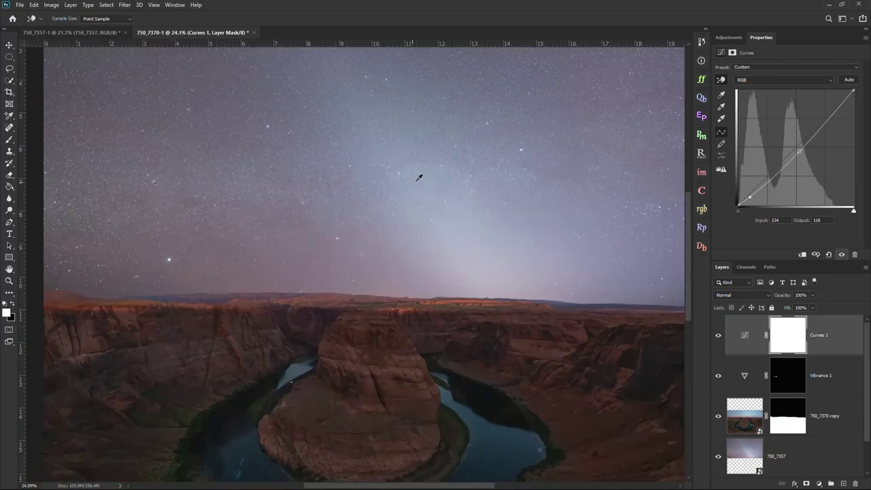
scroll(418, 177, up, 8)
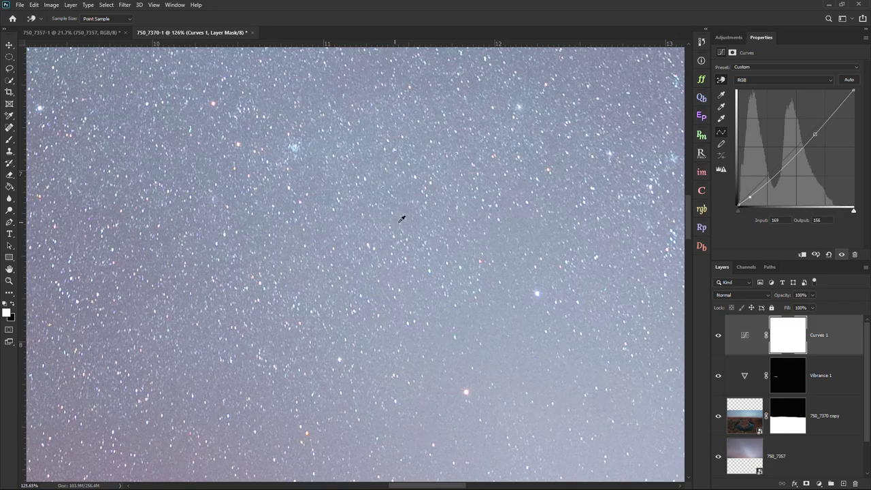
drag(402, 238, 394, 233)
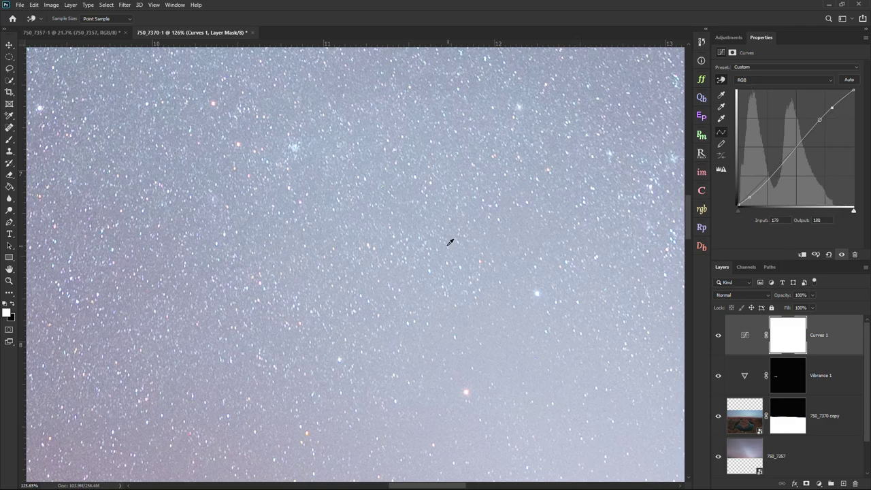
Compare the whole composite with and without the Curves 1 adjustment
scroll(451, 242, down, 10)
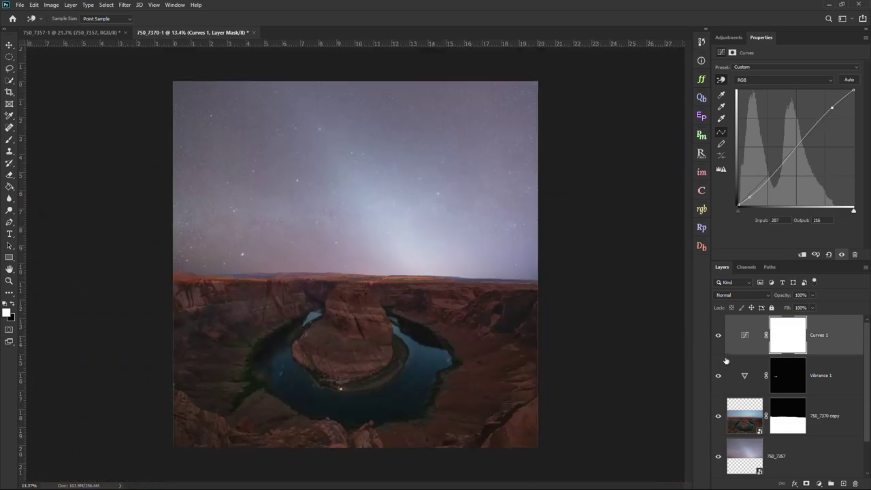
click(718, 336)
scroll(425, 351, up, 1)
scroll(390, 293, down, 1)
Crop the composite to a 1:1 (Square) ratio
click(9, 92)
click(68, 18)
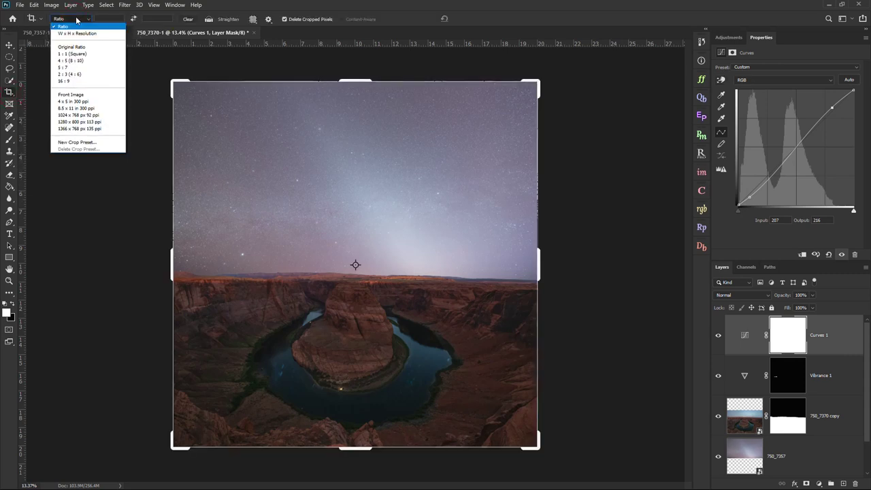
click(69, 54)
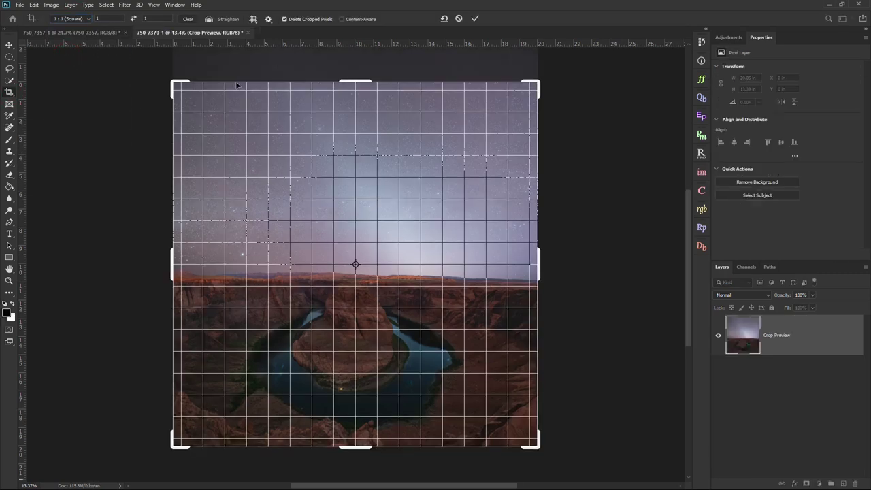
click(475, 18)
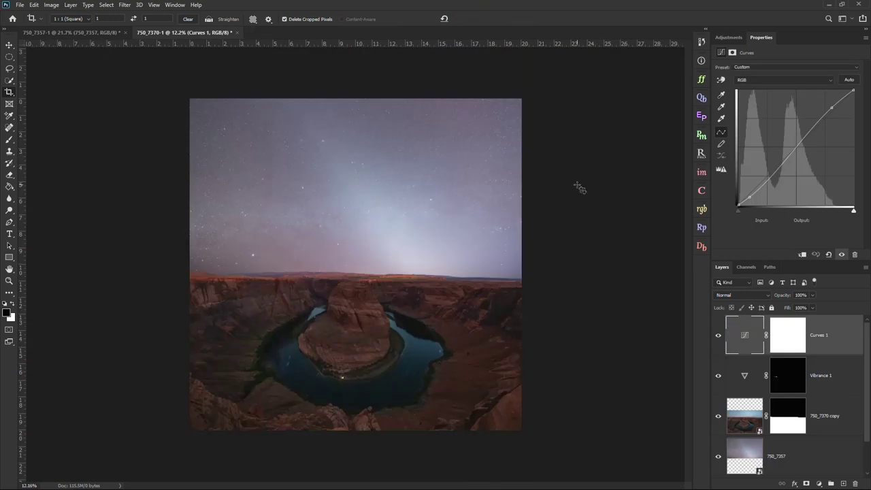
key(ctrl+0)
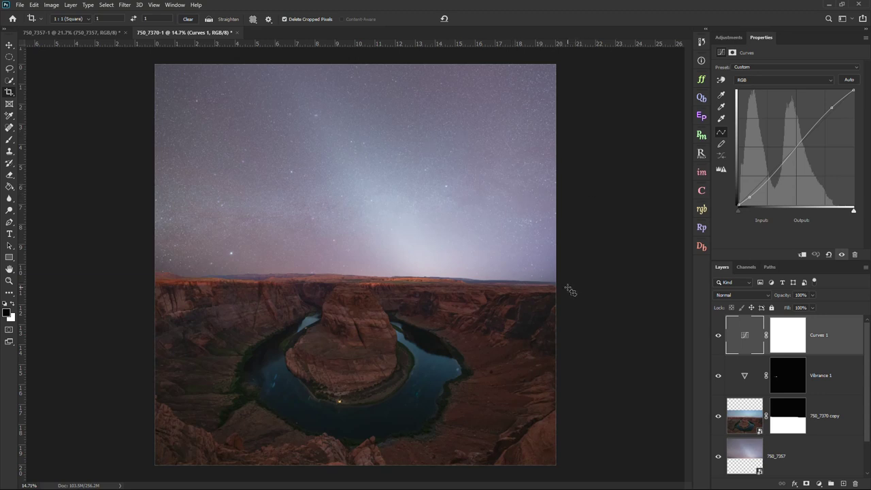
Stamp all visible layers into a new merged layer above Curves 1 and review the layer stack
click(728, 37)
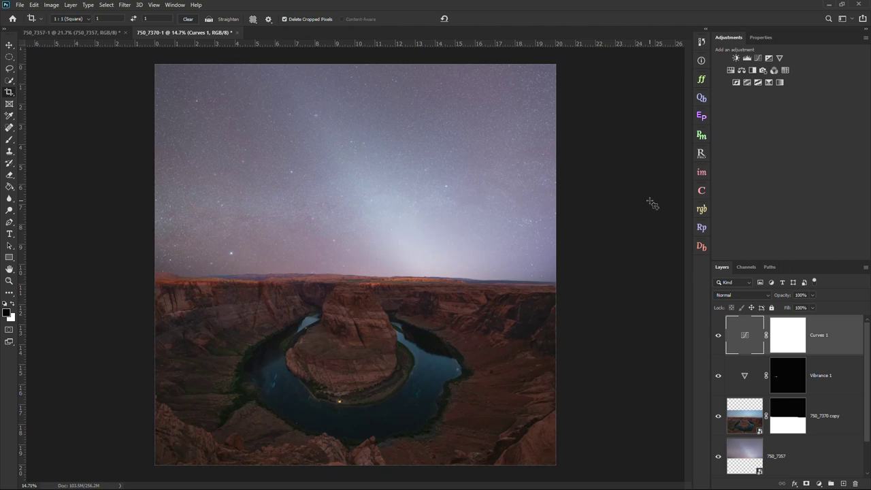
key(ctrl)
key(ctrl+alt+shift+e)
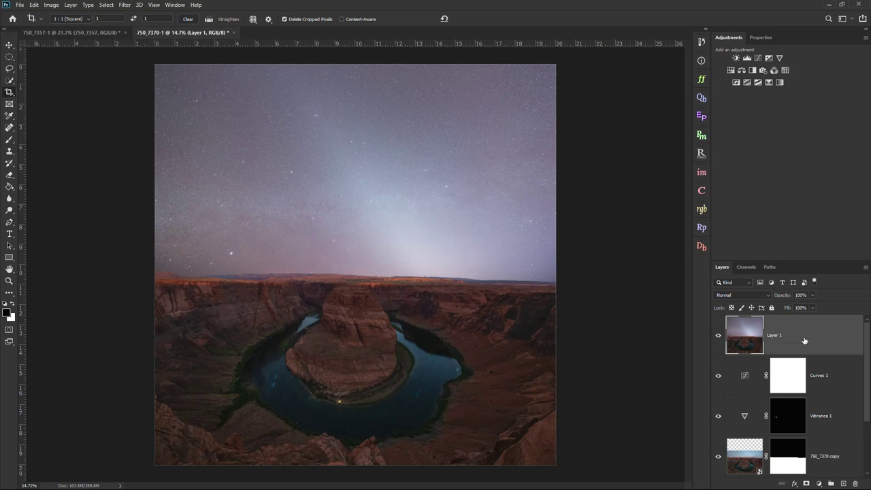
scroll(799, 357, down, 2)
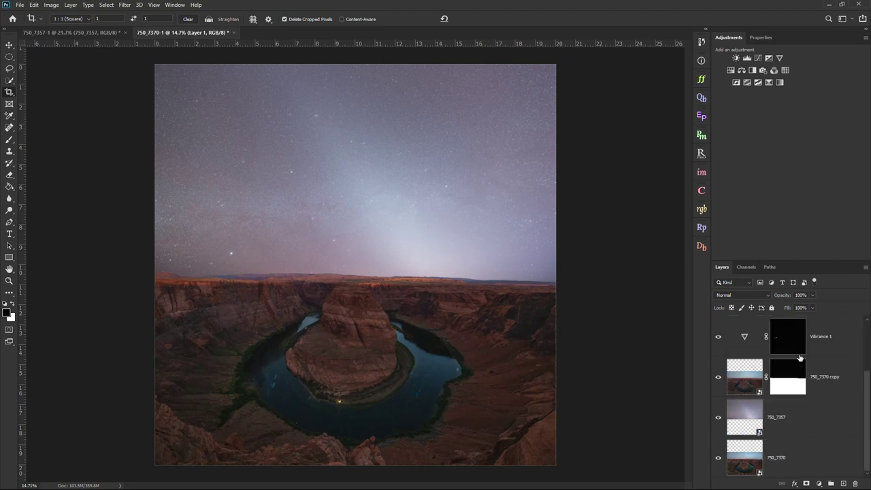
scroll(800, 360, up, 2)
scroll(807, 395, down, 2)
scroll(802, 367, up, 2)
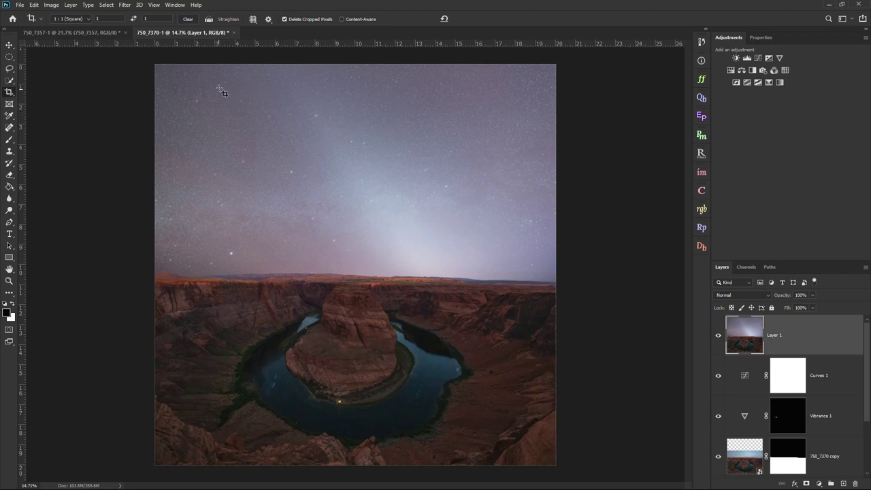
Open the merged layer in Nik Collection's Color Efex Pro 4 and postpone the offered update
click(124, 5)
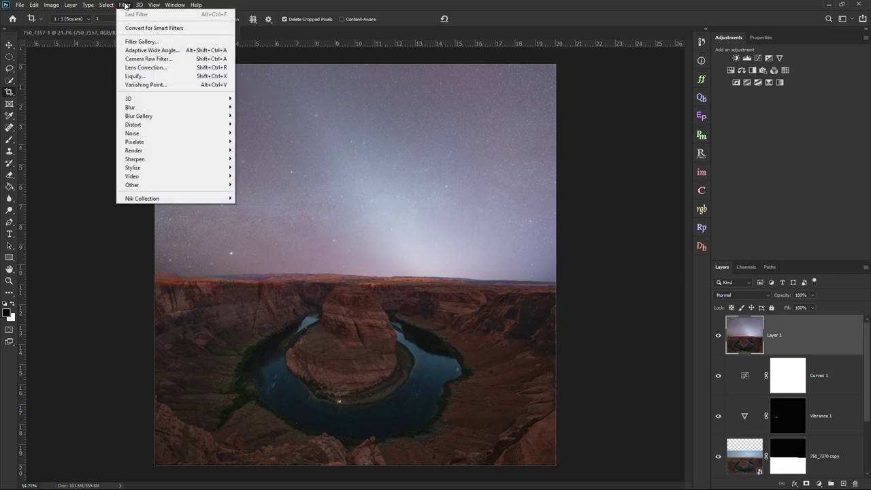
mouse_move(146, 199)
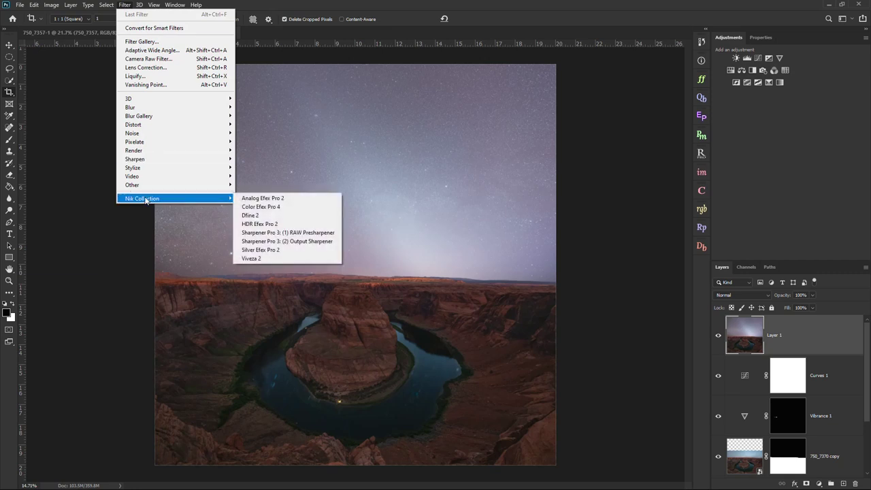
click(293, 208)
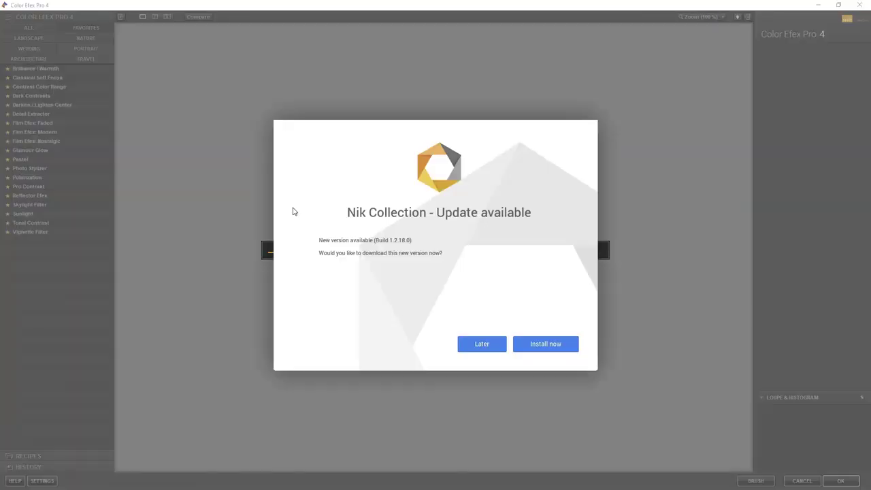
click(479, 348)
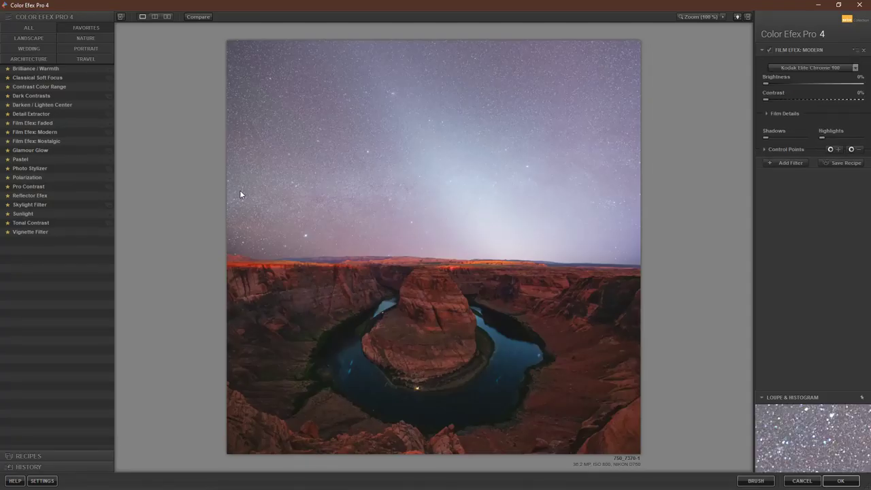
Apply the Film Efex: Modern filter with the Kodak Ektachrome 400X Pro film type
click(42, 133)
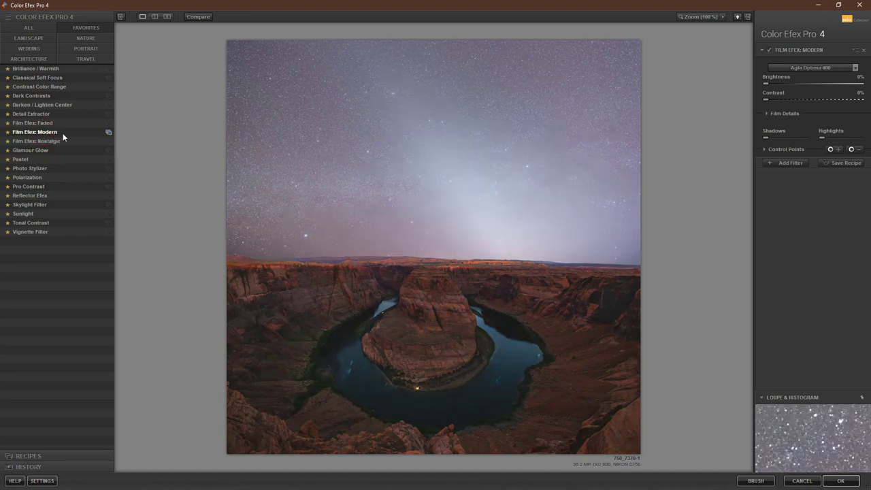
click(787, 68)
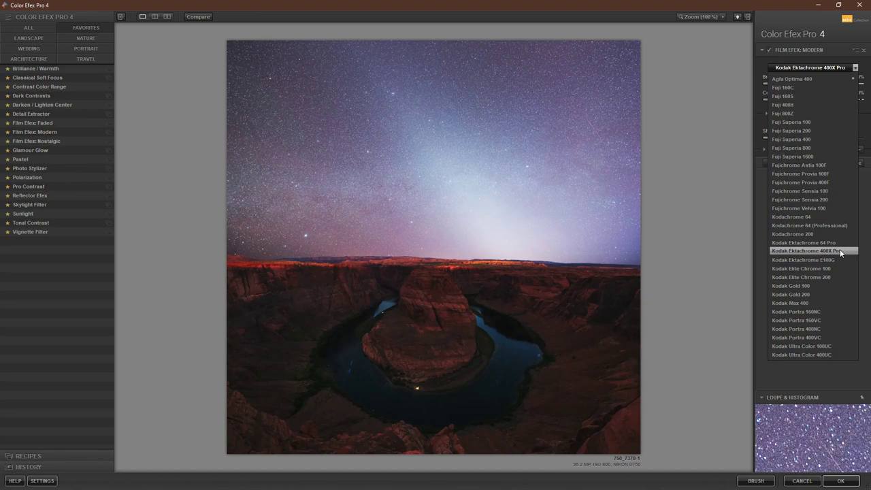
click(840, 251)
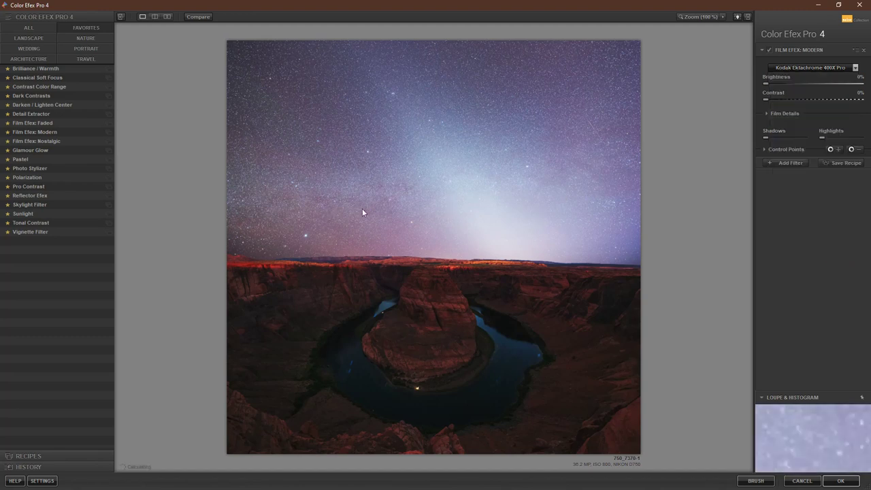
Compare the image with the Film Efex: Modern effect switched off and on
click(770, 50)
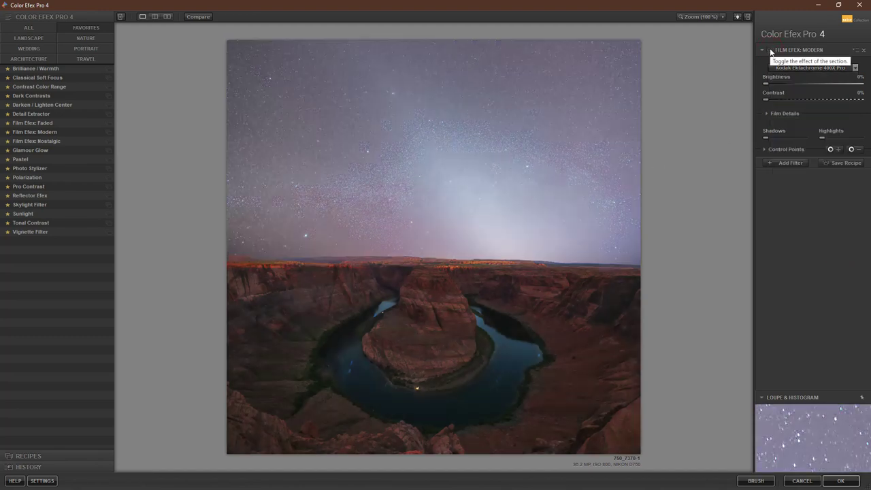
click(770, 51)
click(770, 50)
click(770, 50)
click(770, 50)
click(771, 51)
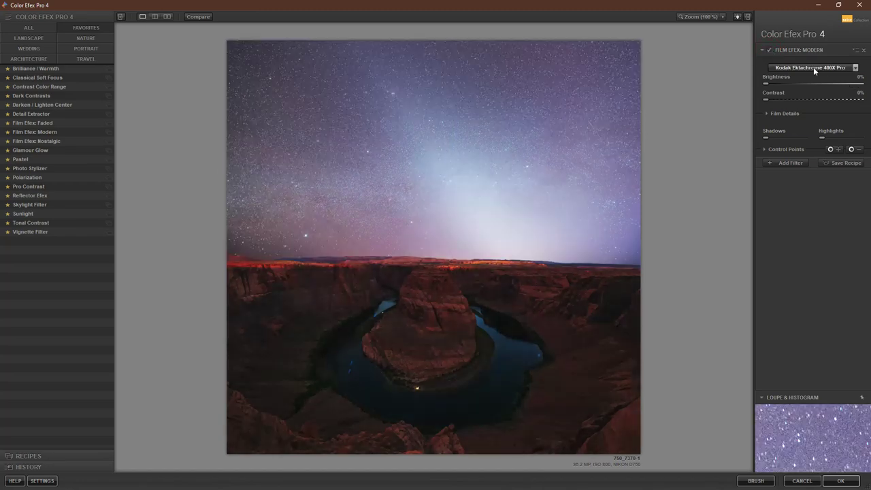
Change the film type to Kodak Portra 160NC and set its sensitivities to Red 1%, Yellow 16%, Cyan 29%, Blue 9% and Violet 3%
click(813, 66)
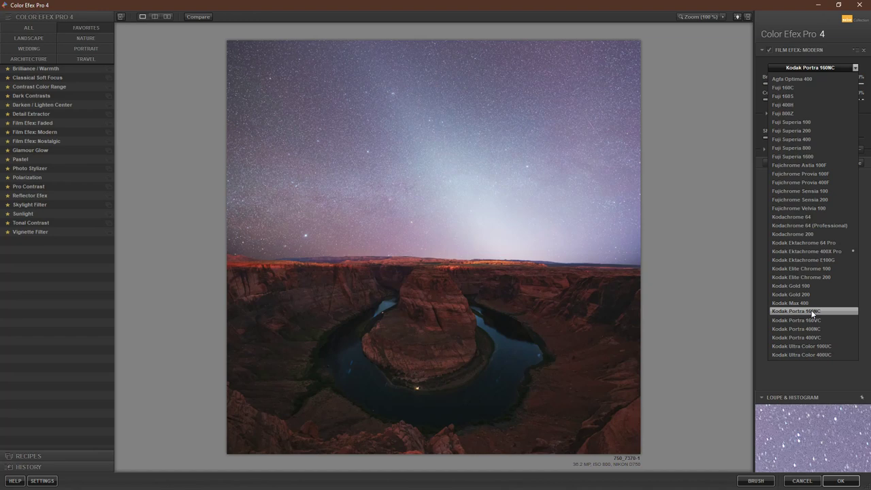
click(811, 311)
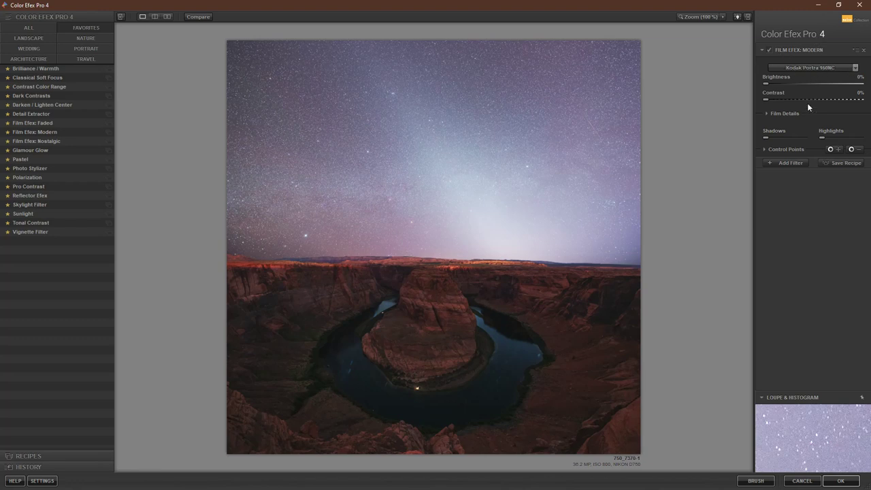
click(774, 114)
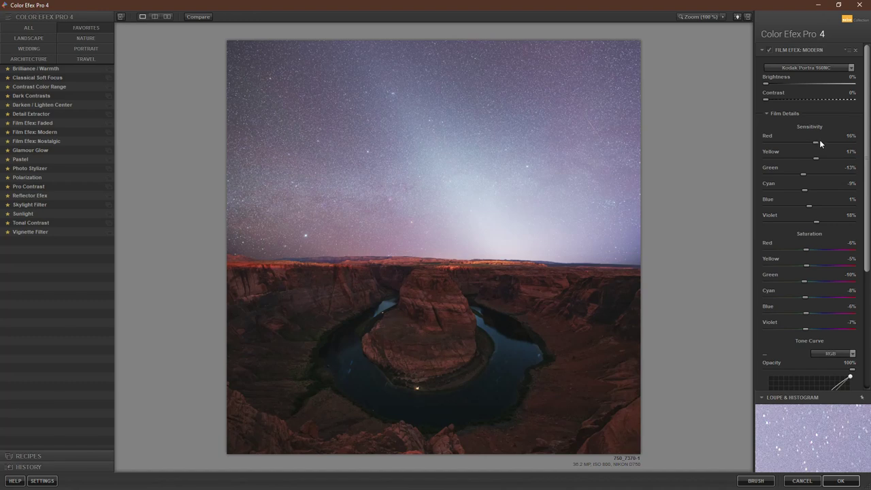
mouse_move(814, 141)
mouse_down()
mouse_move(849, 144)
mouse_move(812, 144)
mouse_up()
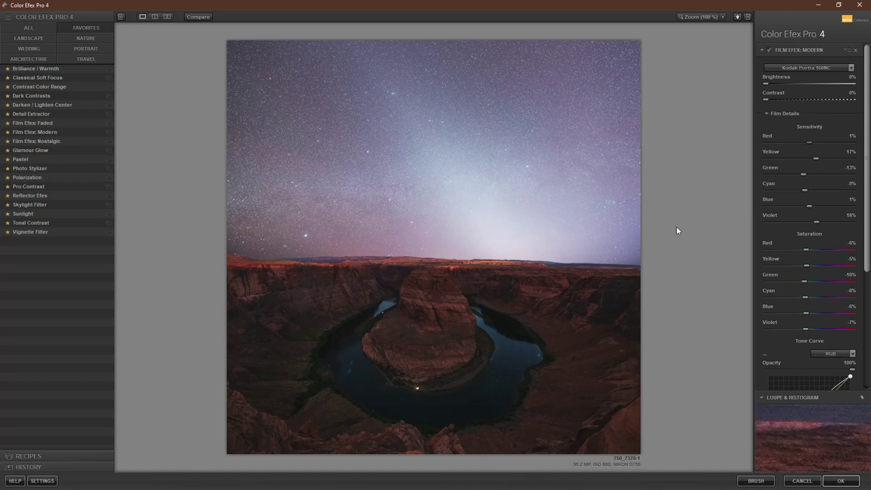
drag(816, 159, 866, 166)
drag(803, 192, 813, 210)
drag(836, 222, 809, 225)
drag(868, 252, 867, 291)
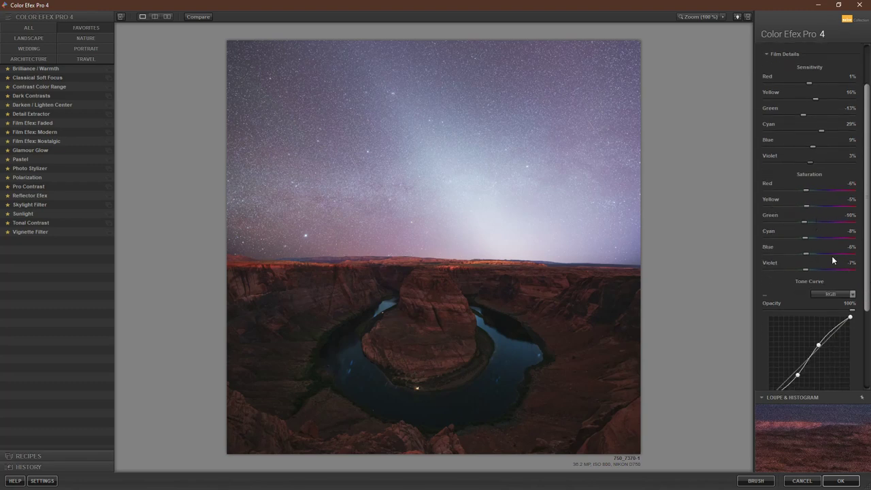
Set the film's saturation to 24% for Cyan, 19% for Blue and 14% for Violet
drag(805, 238, 861, 240)
drag(798, 238, 861, 246)
drag(766, 245, 776, 238)
drag(847, 244, 799, 241)
drag(787, 257, 821, 255)
drag(840, 272, 817, 272)
Try a grain per pixel value of 1 and restore it to 500
scroll(864, 202, down, 2)
scroll(838, 111, down, 2)
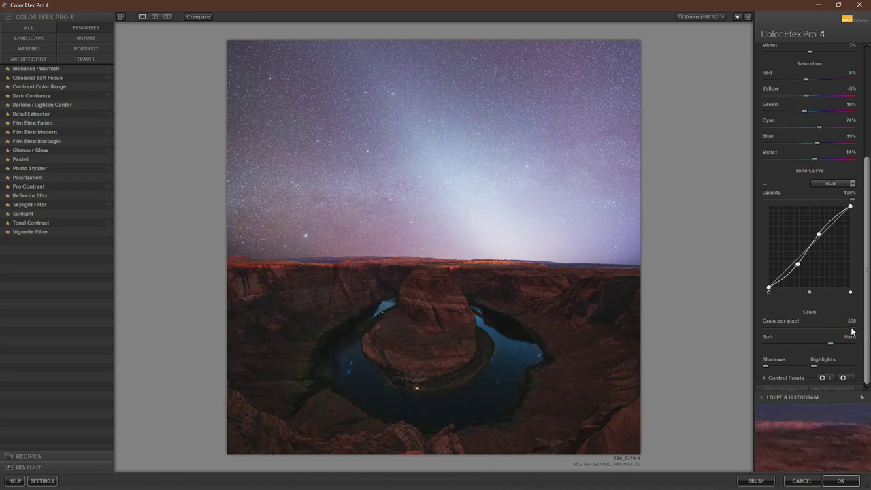
drag(784, 328, 765, 328)
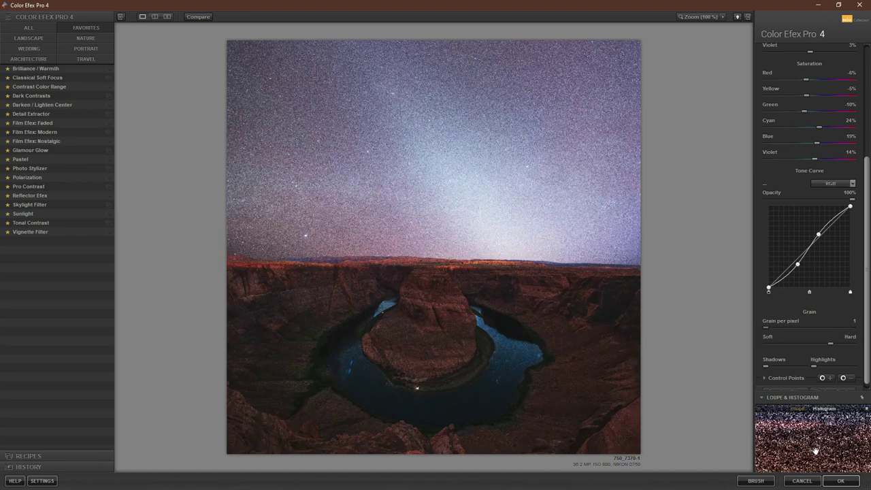
drag(813, 328, 862, 344)
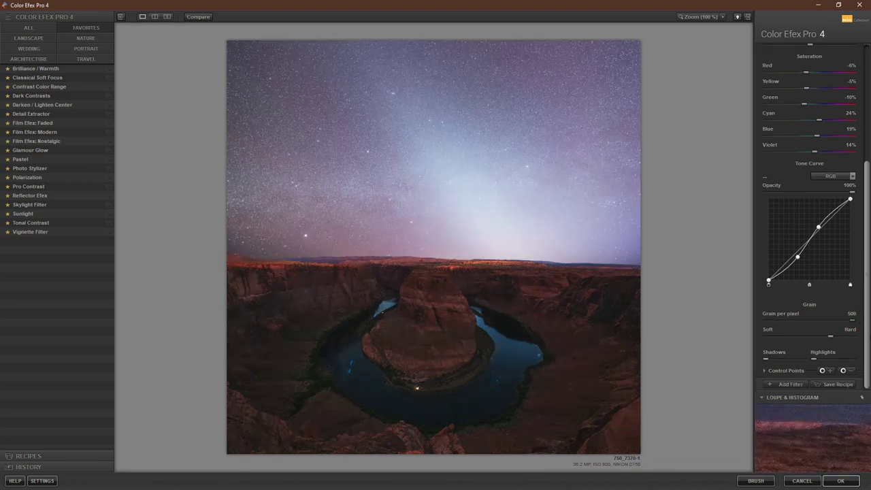
Compare the image with the adjusted Kodak Portra 160NC film look switched off and on
scroll(867, 312, up, 5)
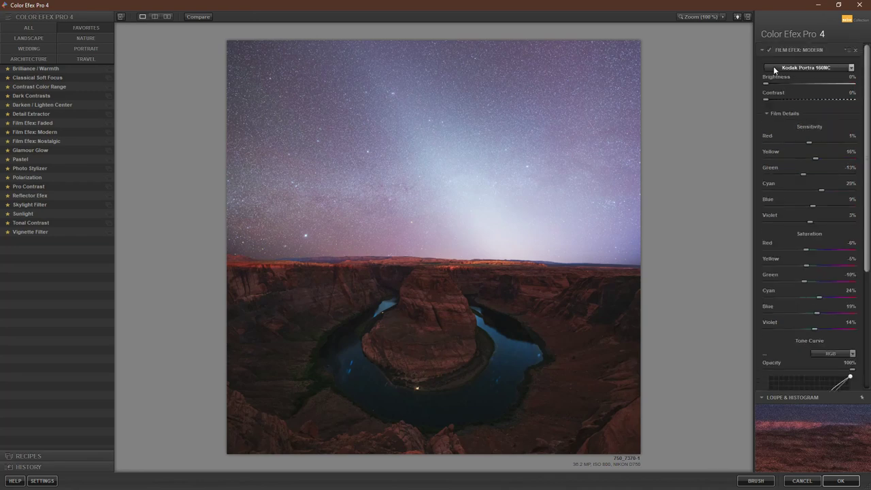
click(766, 53)
click(769, 52)
Try an added Sunlight filter with Light Strength 14%, Light Temperature 5759K and Contrast 29%, and switch it off
scroll(867, 154, down, 5)
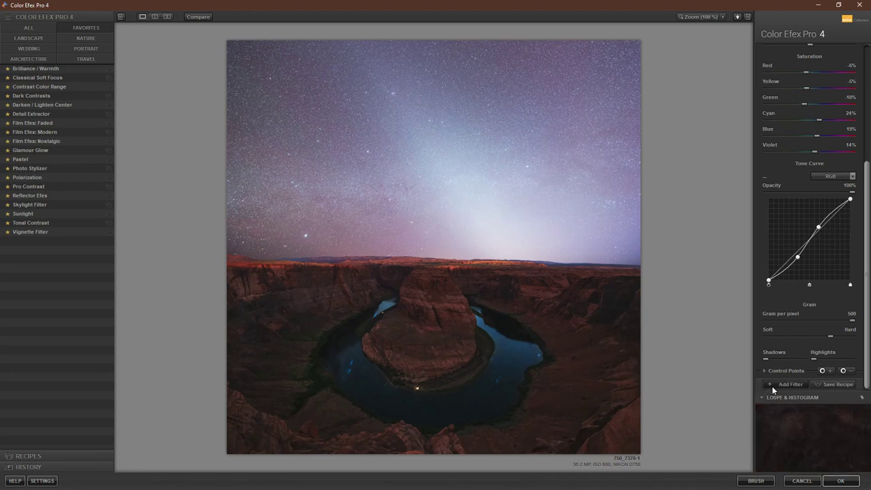
click(795, 386)
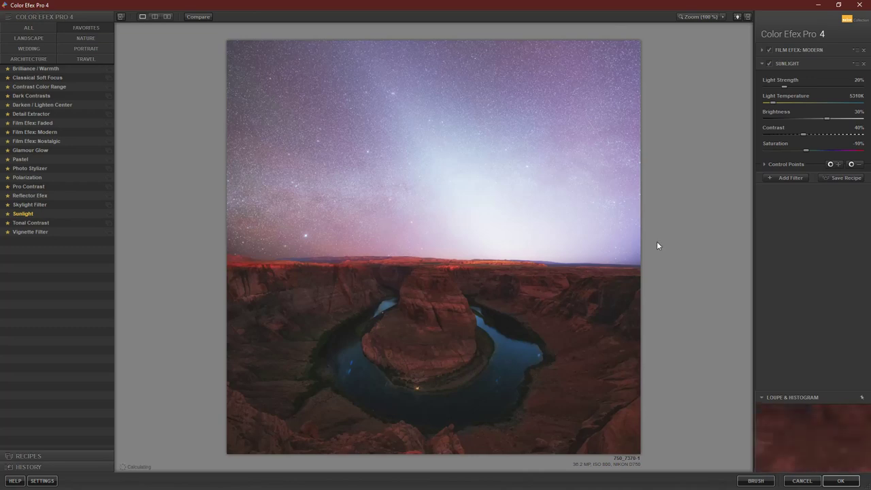
click(787, 86)
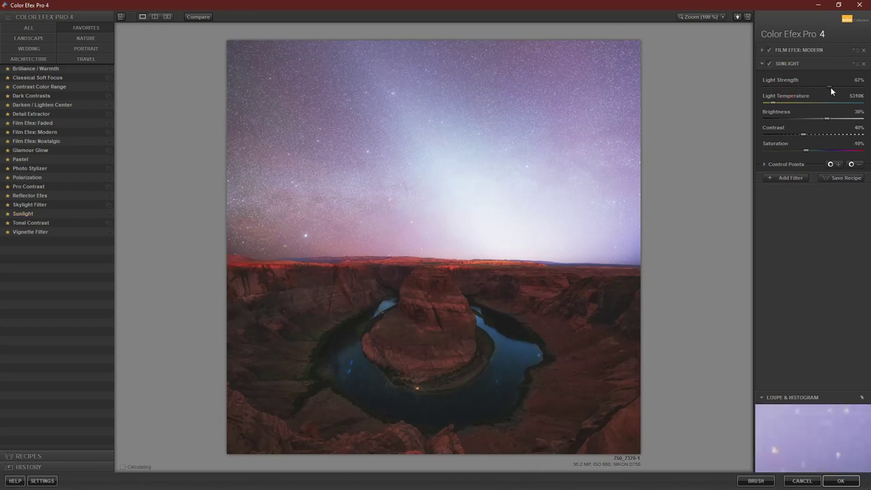
drag(830, 87, 781, 88)
drag(802, 134, 799, 134)
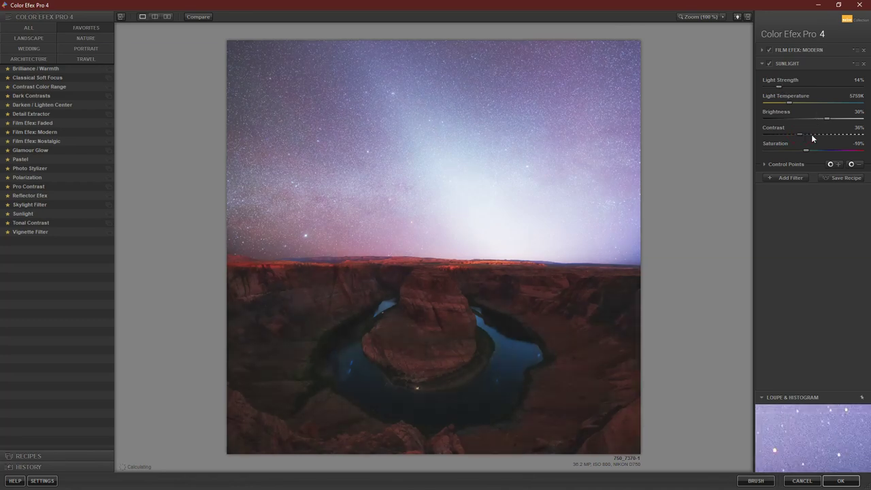
drag(799, 134, 808, 133)
click(770, 64)
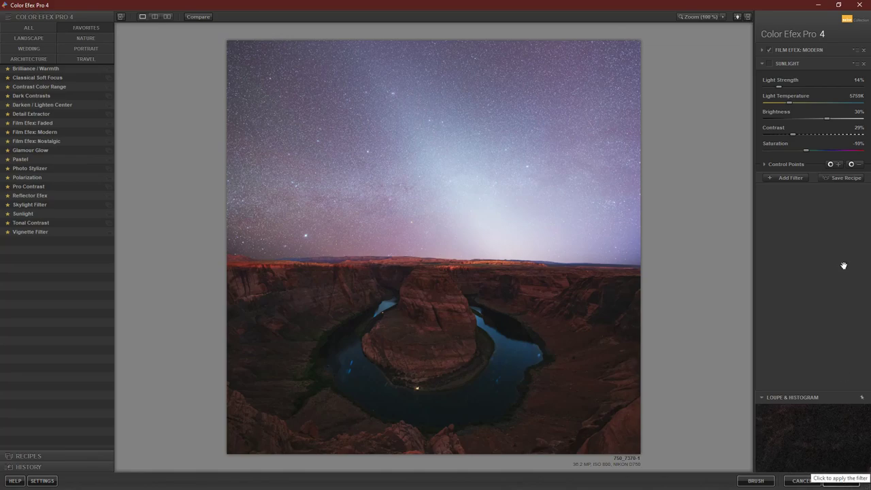
Apply the film look as a new layer in Photoshop and compare the image with that layer hidden and shown
click(841, 480)
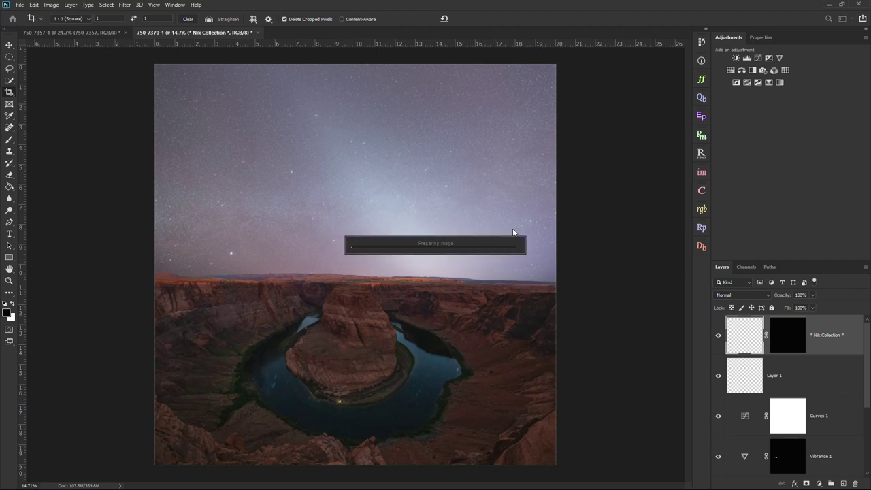
click(721, 341)
click(721, 341)
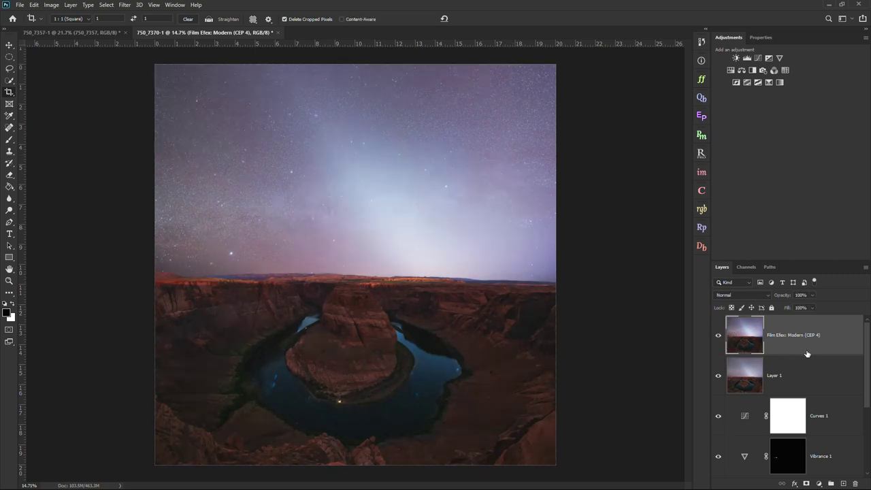
click(717, 335)
click(717, 334)
scroll(386, 381, up, 5)
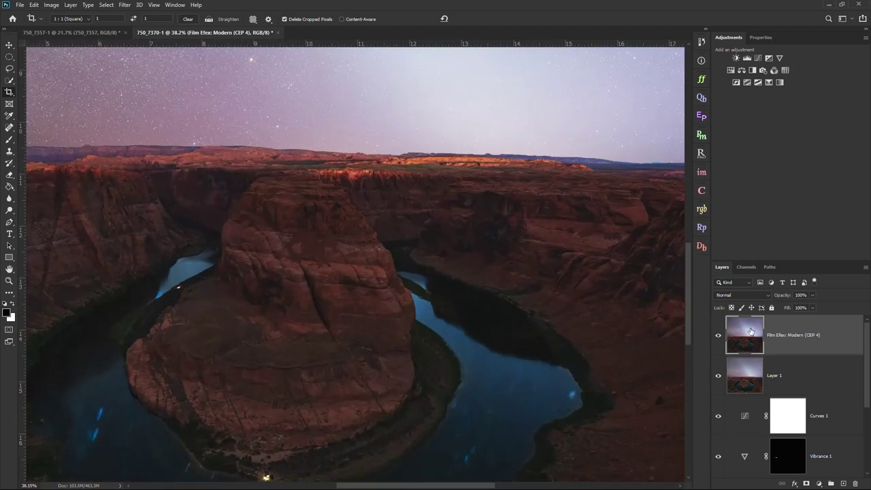
click(717, 339)
click(718, 339)
scroll(315, 233, down, 5)
scroll(319, 238, up, 2)
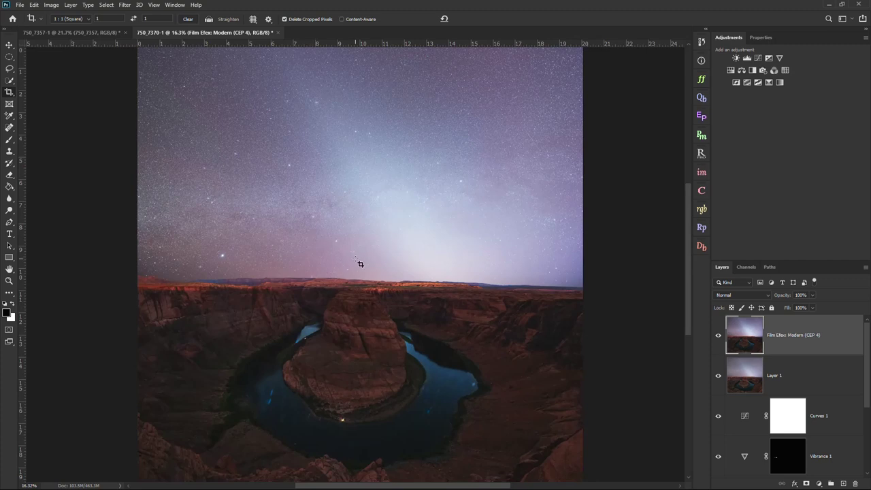
Review the lower layers and the layer mask of the 750_7370 copy layer
scroll(765, 367, down, 3)
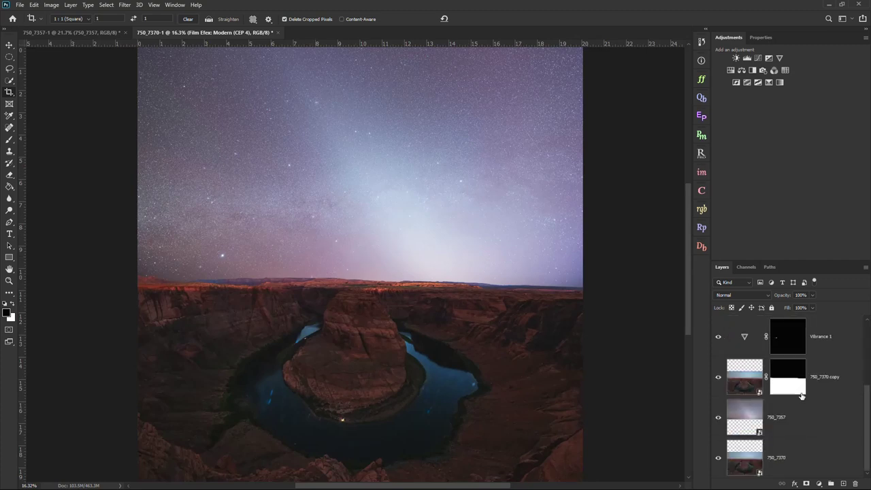
click(794, 388)
scroll(796, 368, up, 3)
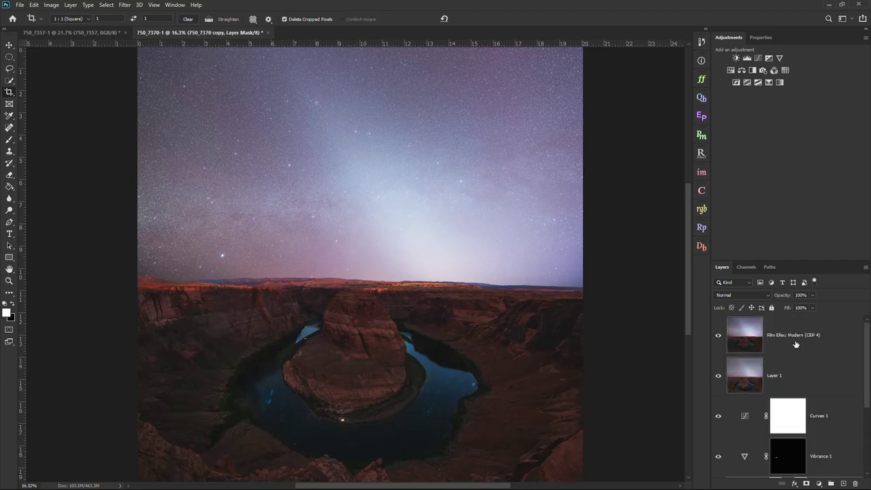
Select the whole sky on the Film Efex: Modern layer with the Quick Selection tool
click(780, 337)
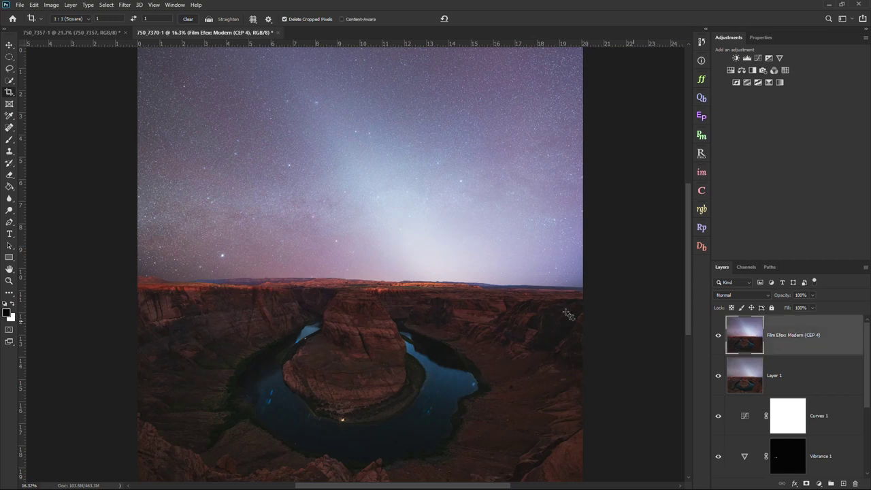
click(9, 80)
drag(384, 98, 344, 107)
drag(340, 166, 457, 214)
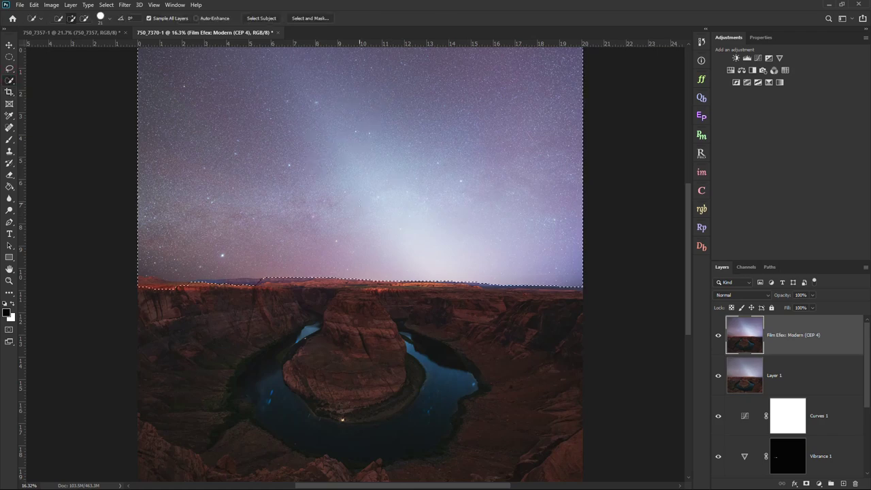
Subtract the canyon rim and distant mesas at the left end of the horizon from the sky selection
scroll(331, 251, down, 1)
scroll(204, 126, up, 3)
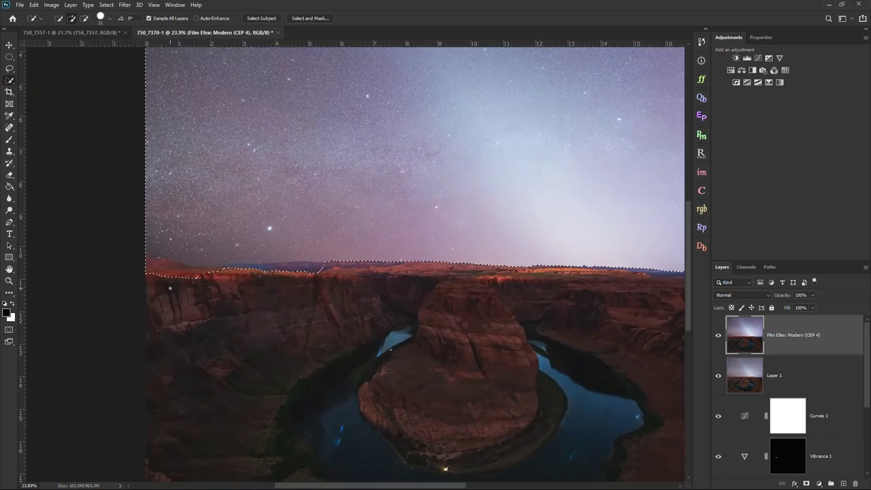
scroll(170, 287, up, 4)
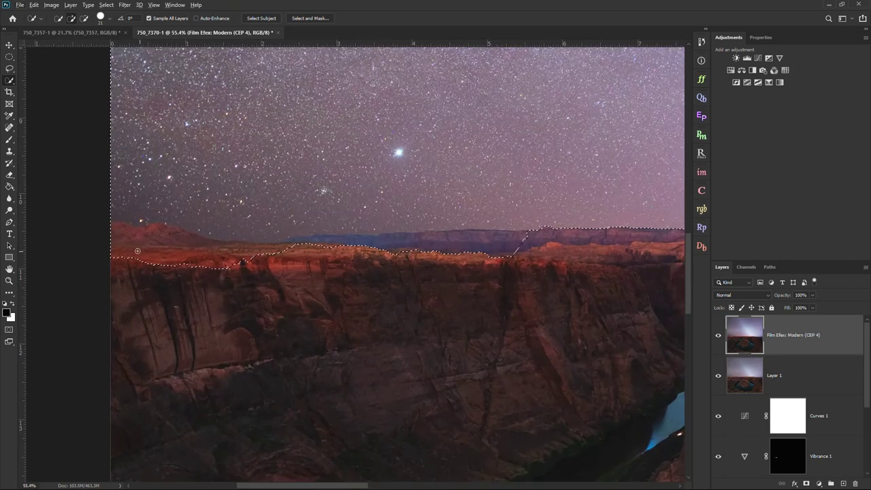
mouse_move(126, 249)
mouse_down()
mouse_move(528, 243)
mouse_move(349, 257)
mouse_move(367, 266)
mouse_move(564, 256)
mouse_move(281, 242)
mouse_up()
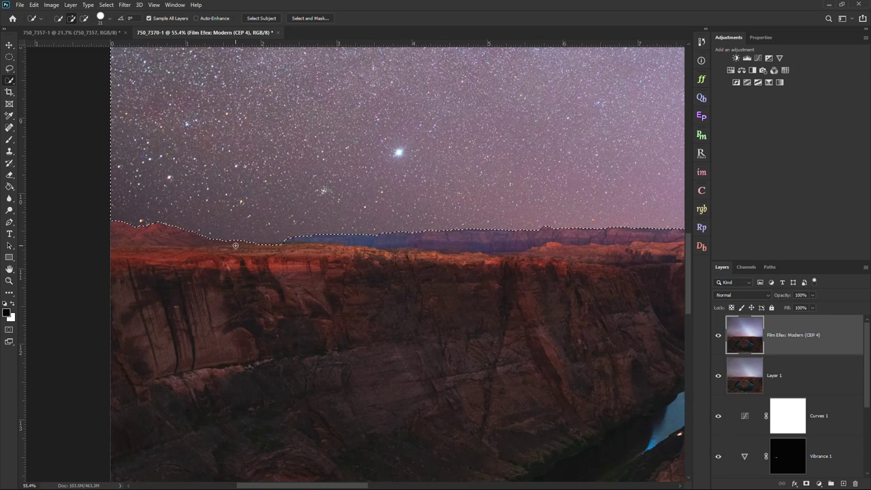
Mask the Film Efex: Modern layer to the sky selection and compare the image with the layer hidden and shown
scroll(235, 245, down, 5)
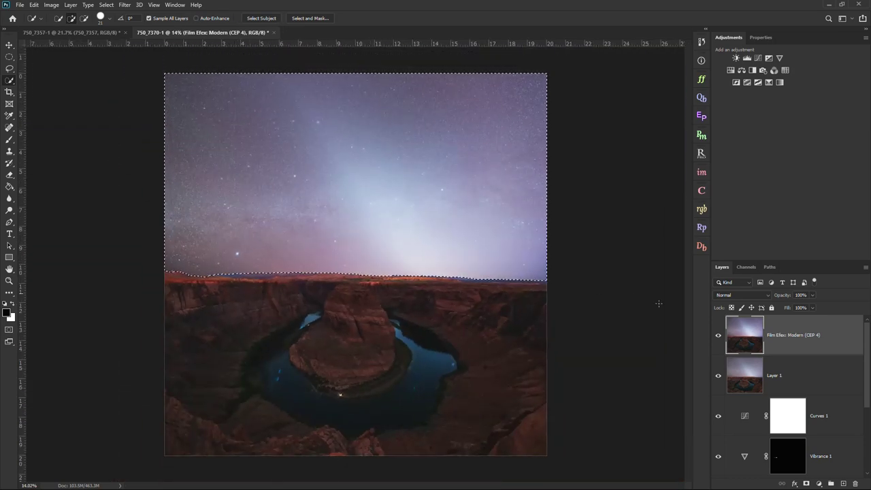
click(806, 483)
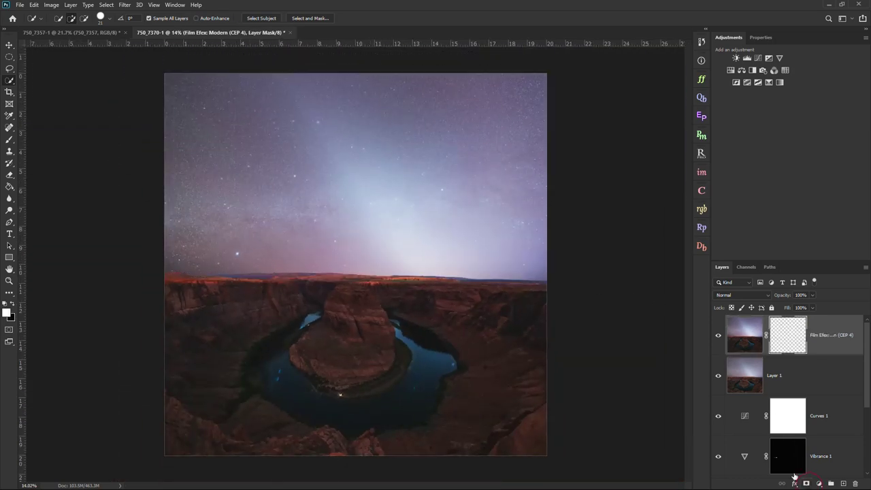
click(718, 339)
click(718, 339)
click(718, 339)
click(717, 339)
click(718, 338)
click(717, 339)
click(718, 339)
click(717, 339)
scroll(445, 380, up, 1)
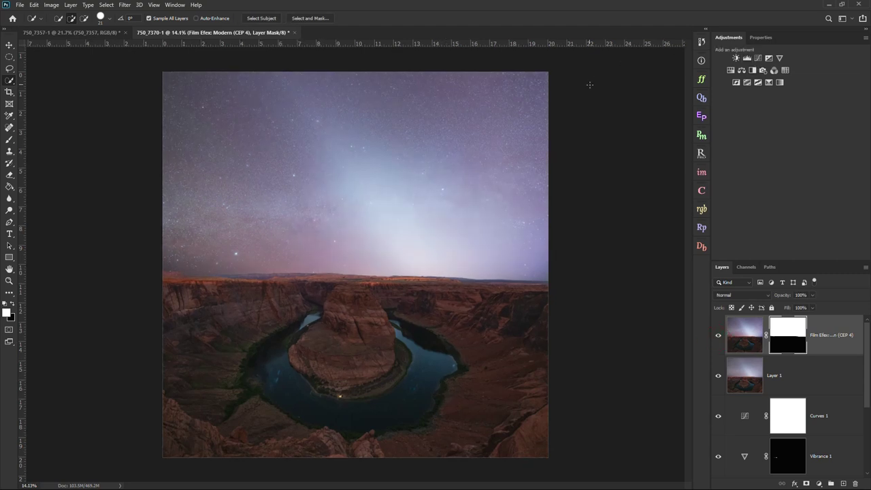
Add a Curves adjustment layer above the Film Efex: Modern layer and open its curve settings
click(763, 59)
click(728, 38)
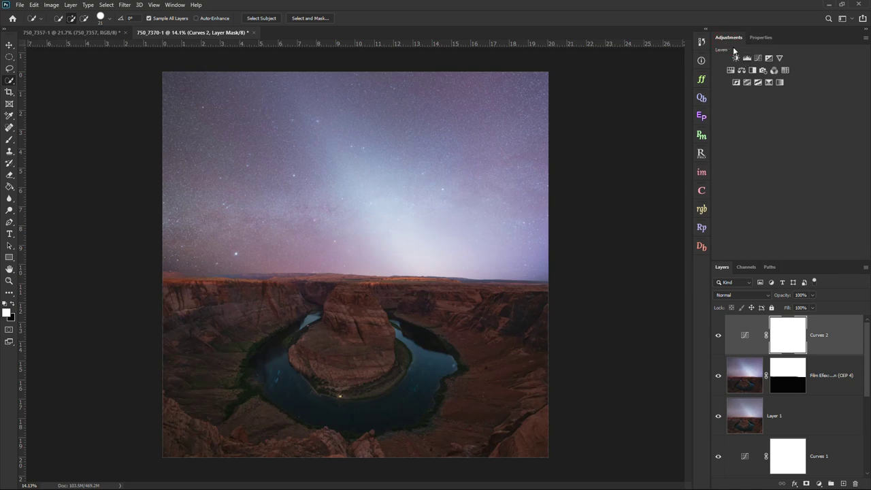
click(175, 5)
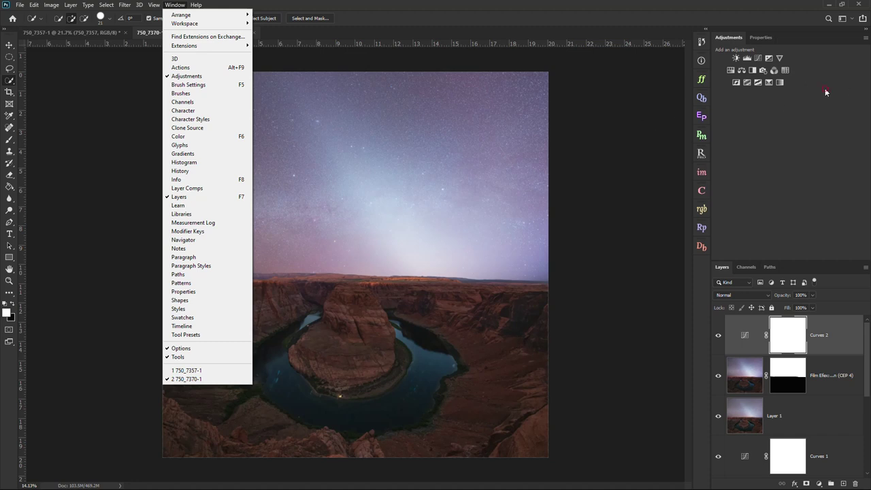
click(726, 56)
mouse_move(728, 37)
mouse_down()
mouse_move(753, 35)
mouse_move(729, 39)
mouse_up()
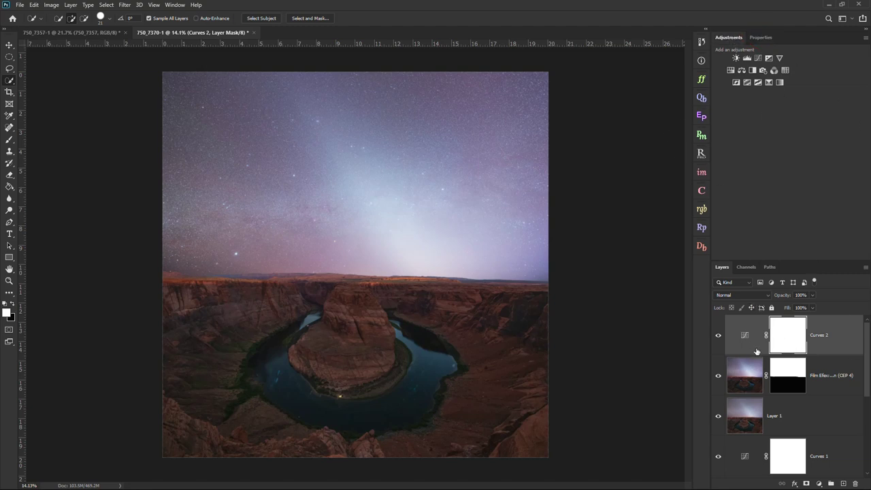
double_click(750, 337)
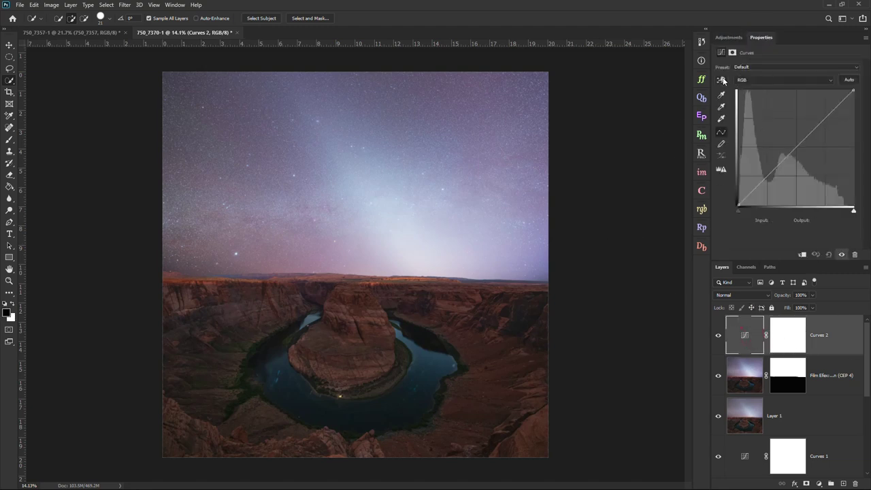
Raise the curve at the tone sampled from the central rock with the on-image adjustment tool to brighten it
click(722, 80)
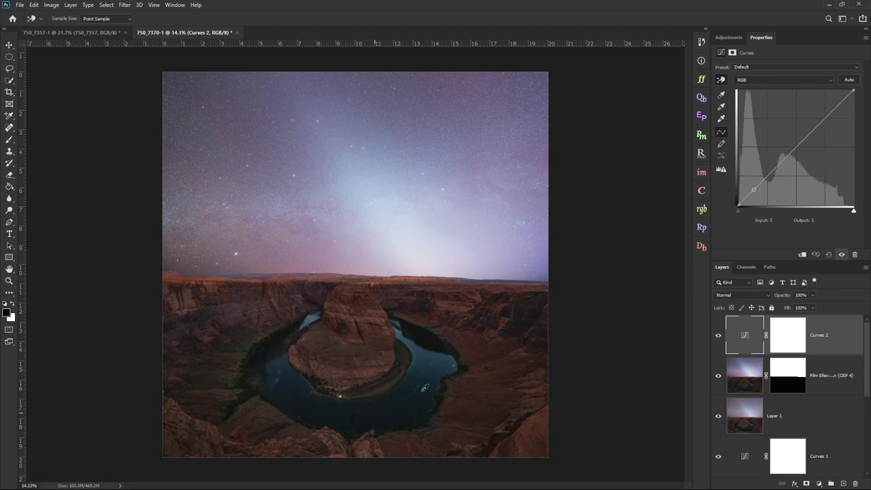
scroll(352, 361, up, 12)
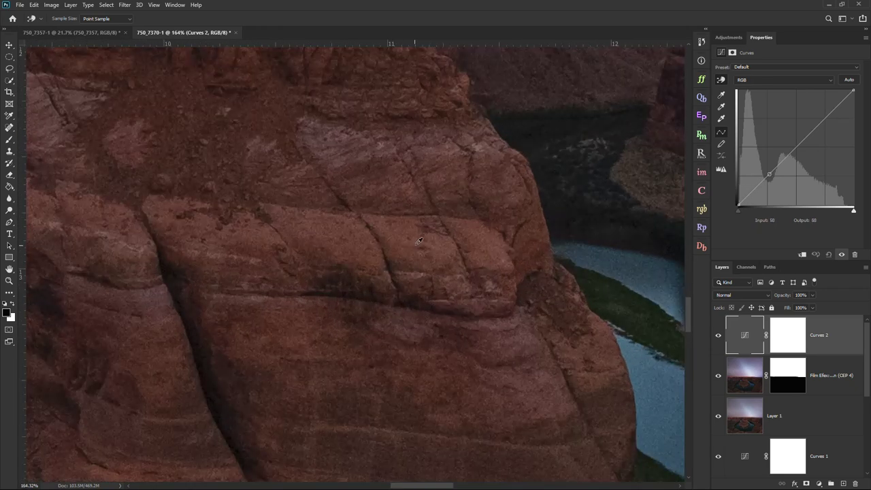
click(498, 255)
drag(498, 255, 498, 236)
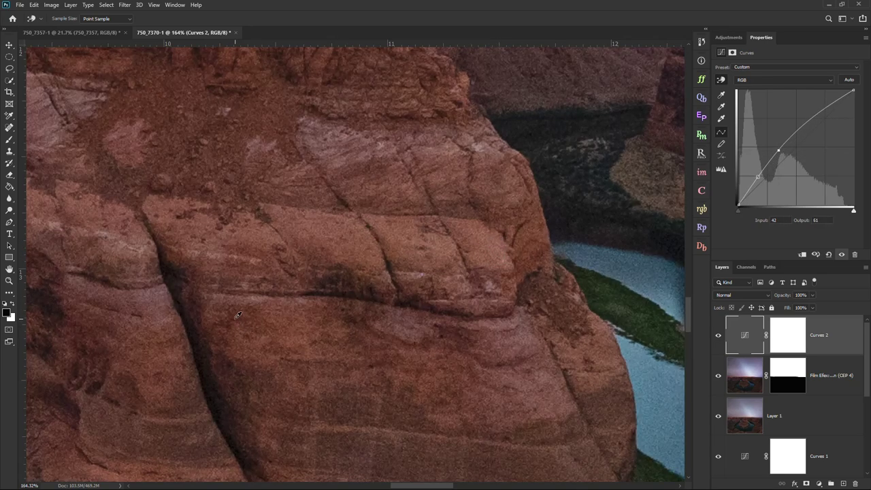
Lower the curve at a dark tone sampled from the central rock with the on-image adjustment tool to restore shadow contrast
drag(238, 315, 238, 321)
scroll(321, 267, down, 10)
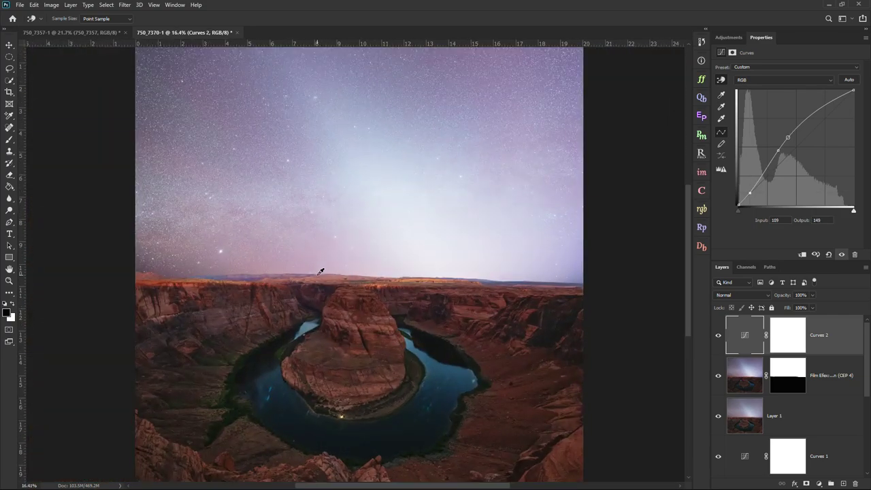
scroll(422, 190, down, 1)
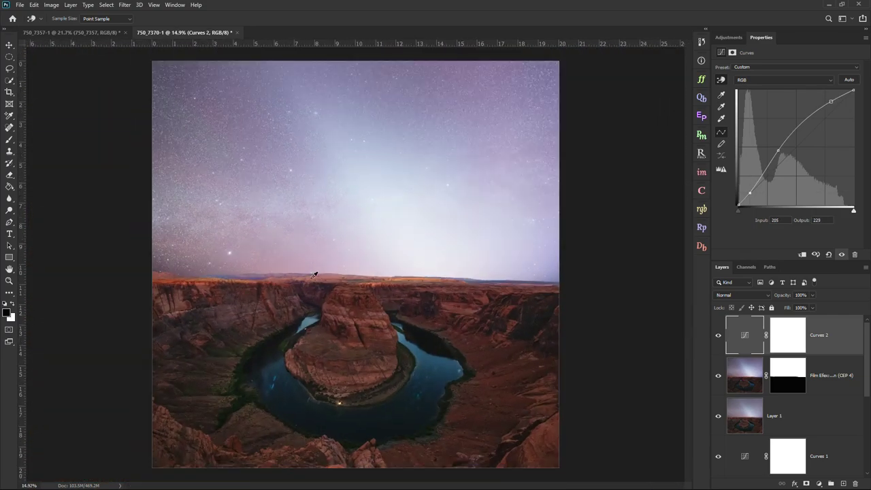
Copy the Film Efex layer's mask onto the Curves 2 layer and invert it to restrict the brightening to the ground
click(793, 381)
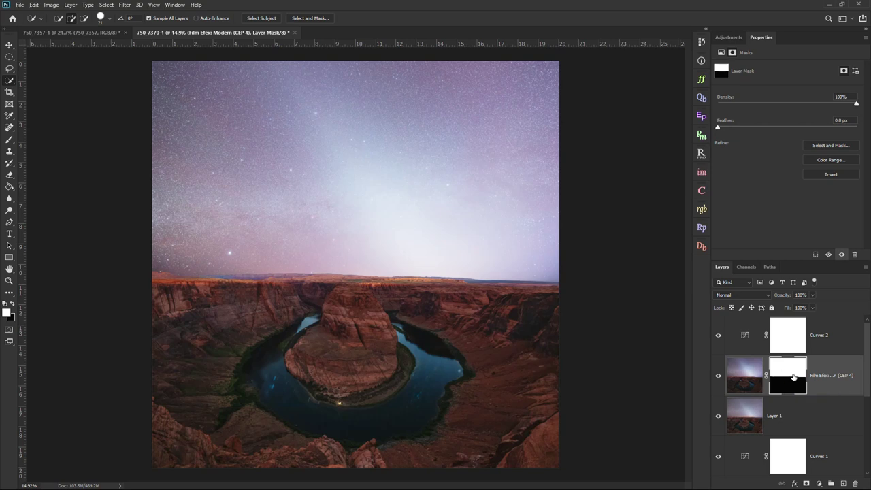
drag(792, 376, 785, 330)
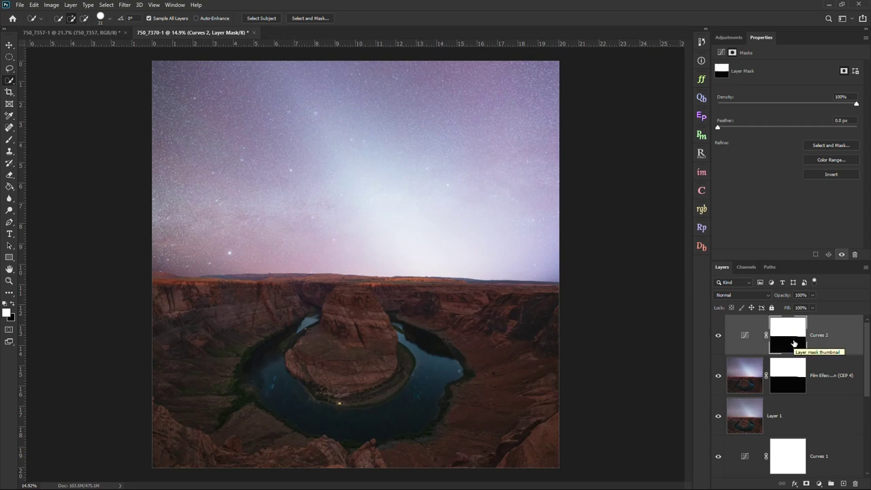
click(831, 175)
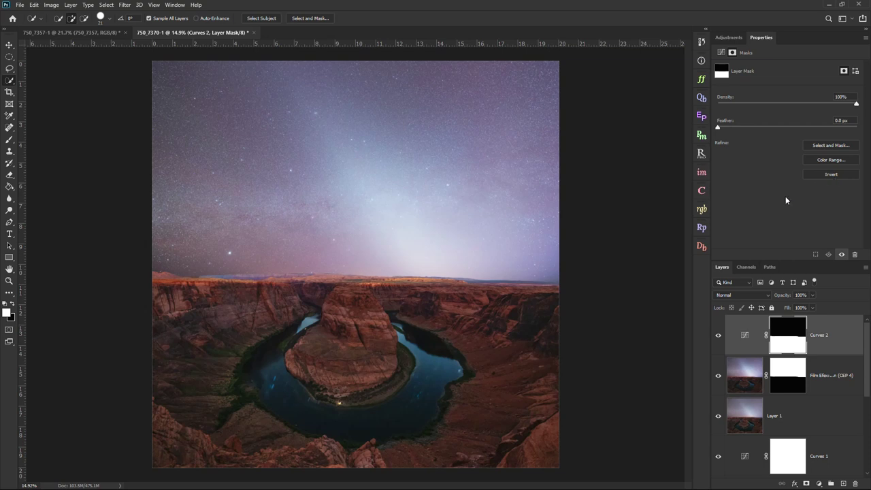
click(790, 378)
drag(791, 387, 796, 348)
click(828, 174)
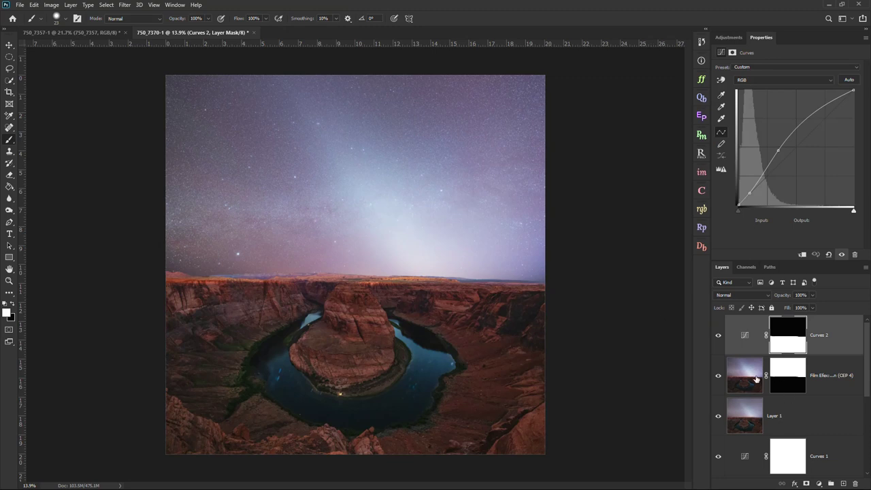
Compare the image with Curves 2 hidden and shown, in full view and close up on the distant mesas at the horizon's left end
click(717, 336)
click(718, 336)
click(718, 336)
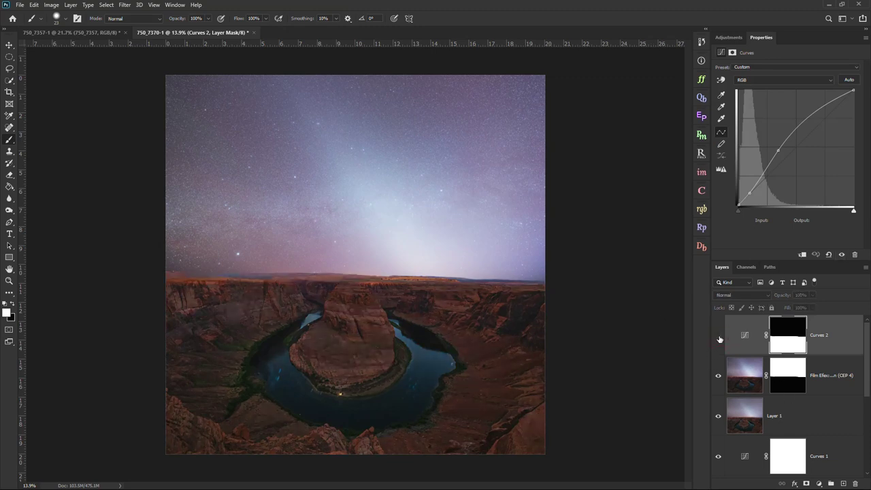
click(718, 336)
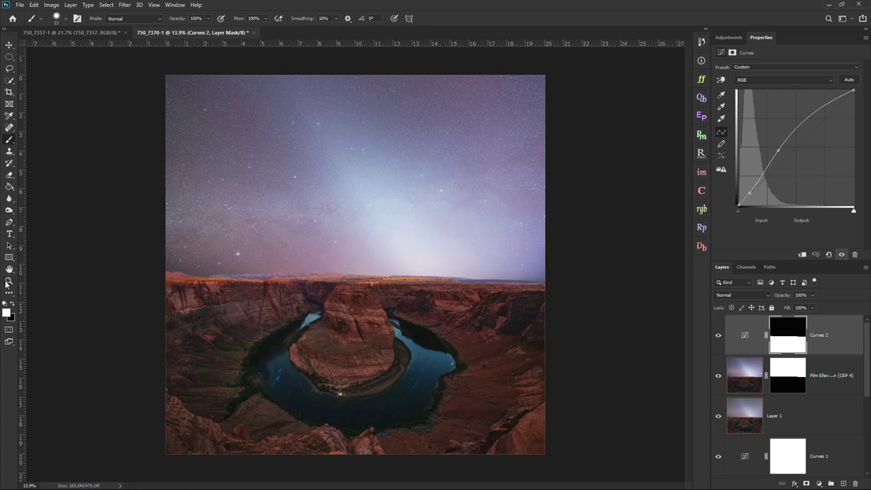
click(9, 280)
drag(218, 280, 290, 302)
click(718, 336)
click(718, 336)
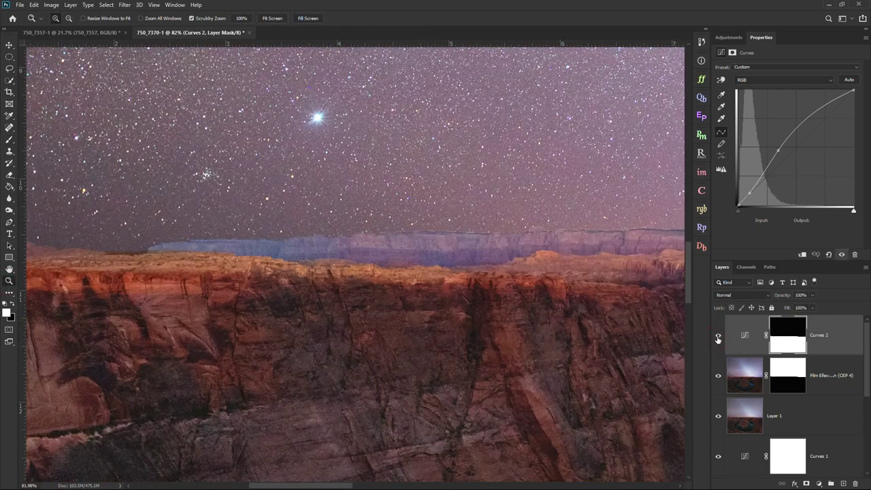
Paint black with the Brush on the Curves 2 mask over the bluish distant mesas at the horizon's left end
click(9, 139)
click(11, 305)
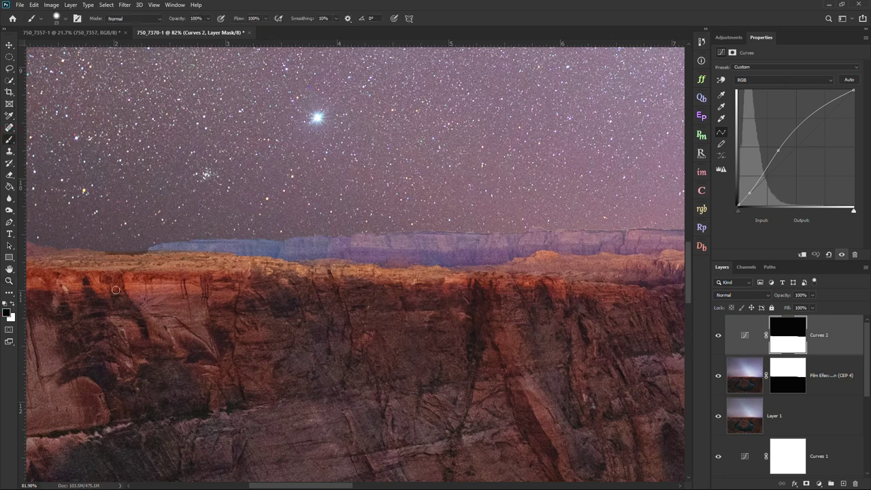
mouse_move(226, 240)
mouse_down()
mouse_move(256, 236)
mouse_move(143, 247)
mouse_move(222, 243)
mouse_move(240, 246)
mouse_move(186, 244)
mouse_move(292, 252)
mouse_move(315, 240)
mouse_move(255, 243)
mouse_move(334, 255)
mouse_up()
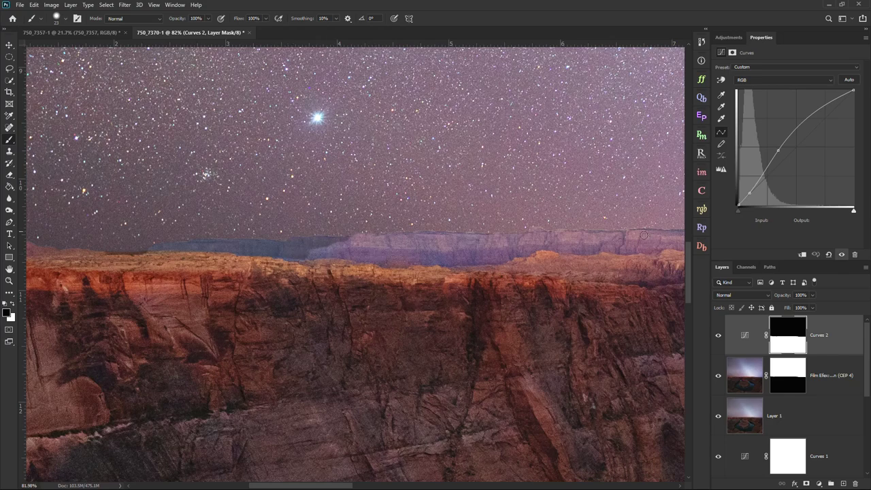
alt+click(792, 326)
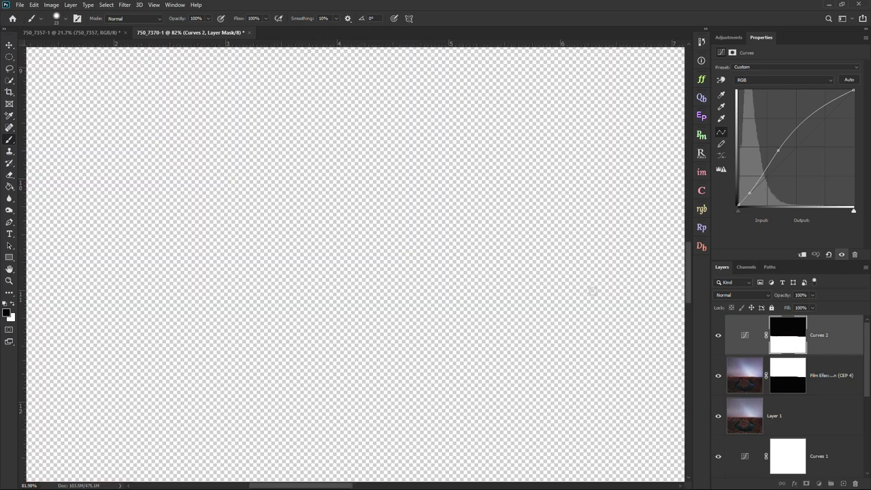
mouse_move(264, 241)
mouse_down()
mouse_move(374, 233)
mouse_move(319, 235)
mouse_move(368, 241)
mouse_move(319, 243)
mouse_up()
click(821, 336)
click(744, 335)
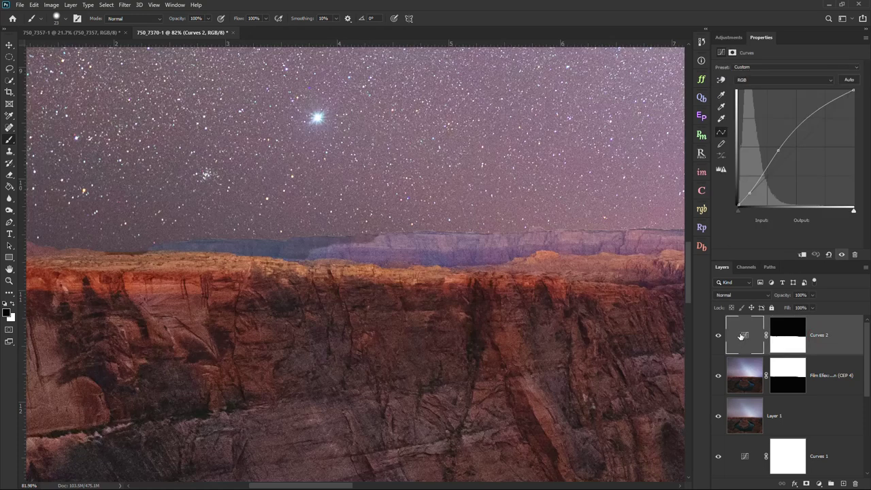
click(352, 243)
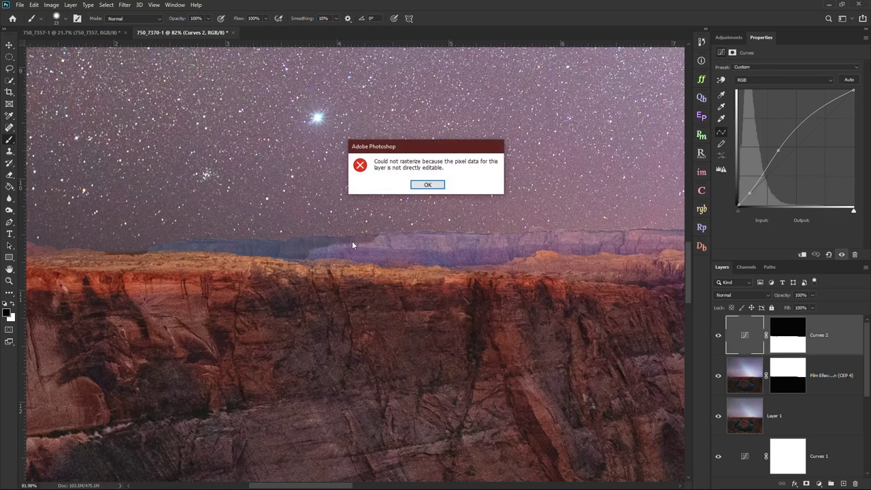
click(427, 184)
Paint black on the Curves 2 mask over the remaining distant mesas and compare the image with the layer hidden and shown
key(ctrl+backslash)
mouse_move(388, 240)
mouse_down()
mouse_move(422, 236)
mouse_move(303, 255)
mouse_move(372, 250)
mouse_move(349, 255)
mouse_move(395, 260)
mouse_move(380, 259)
mouse_move(493, 240)
mouse_move(420, 232)
mouse_move(413, 245)
mouse_move(438, 259)
mouse_move(406, 261)
mouse_move(519, 260)
mouse_move(501, 250)
mouse_move(475, 258)
mouse_move(548, 230)
mouse_up()
scroll(303, 249, down, 4)
scroll(304, 249, up, 4)
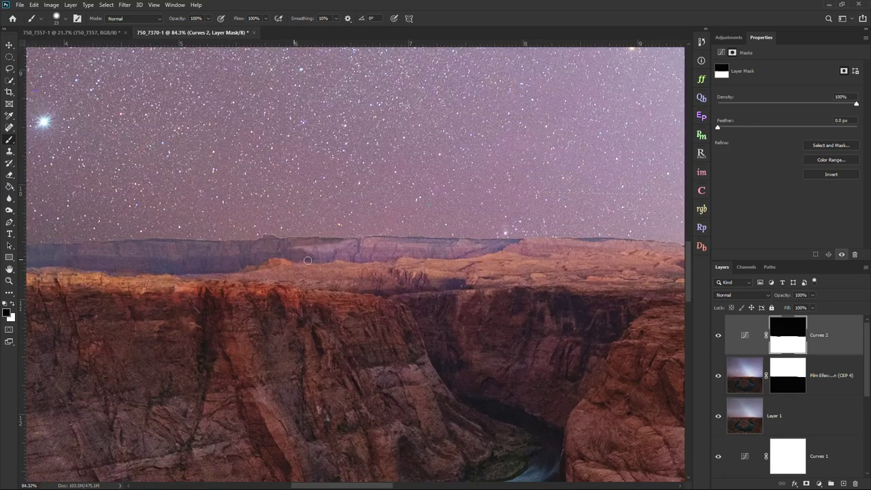
scroll(299, 253, down, 6)
scroll(458, 256, up, 1)
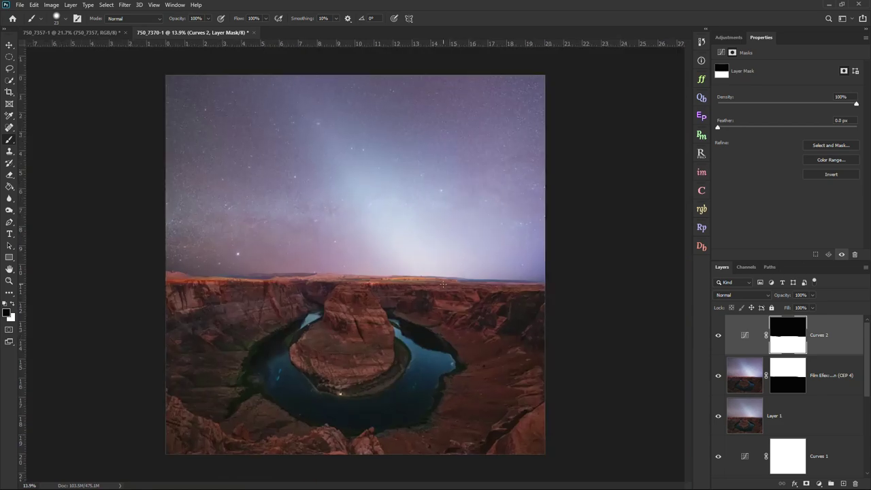
click(716, 344)
click(716, 344)
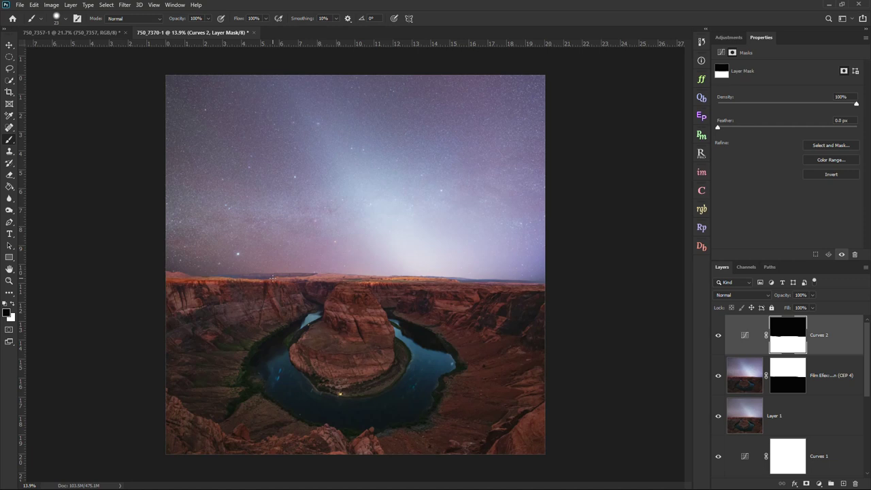
scroll(272, 279, up, 1)
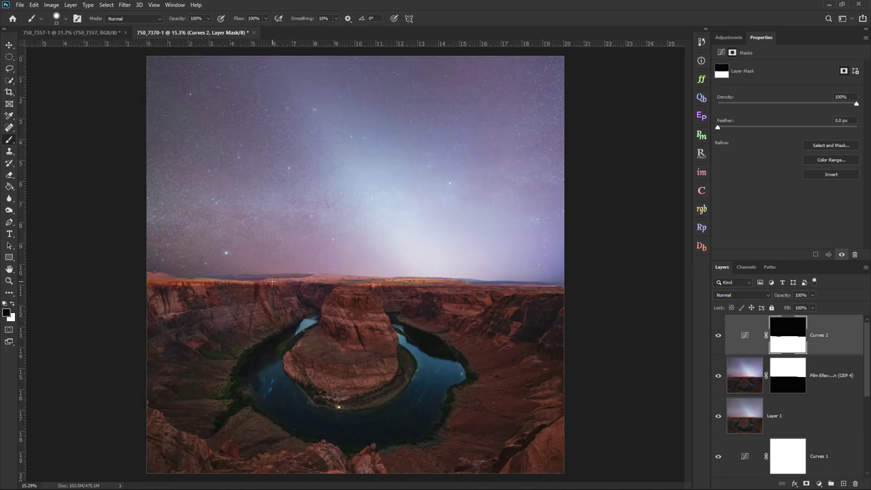
scroll(272, 280, down, 1)
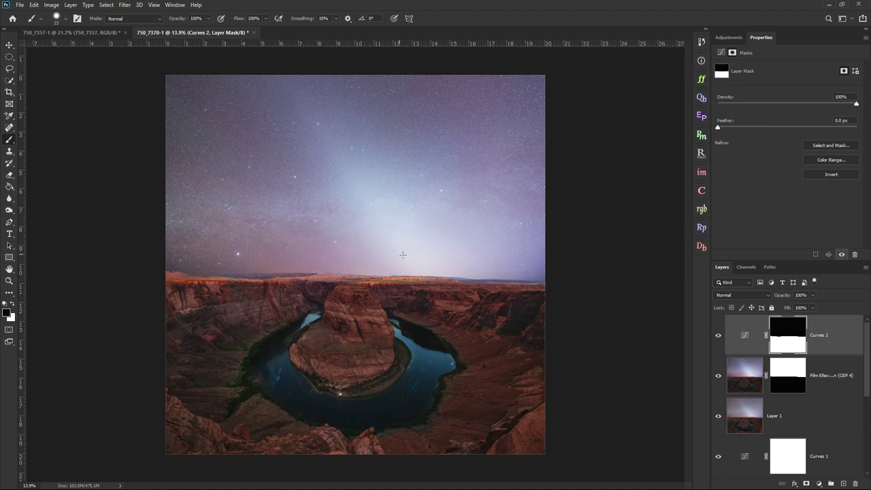
click(728, 37)
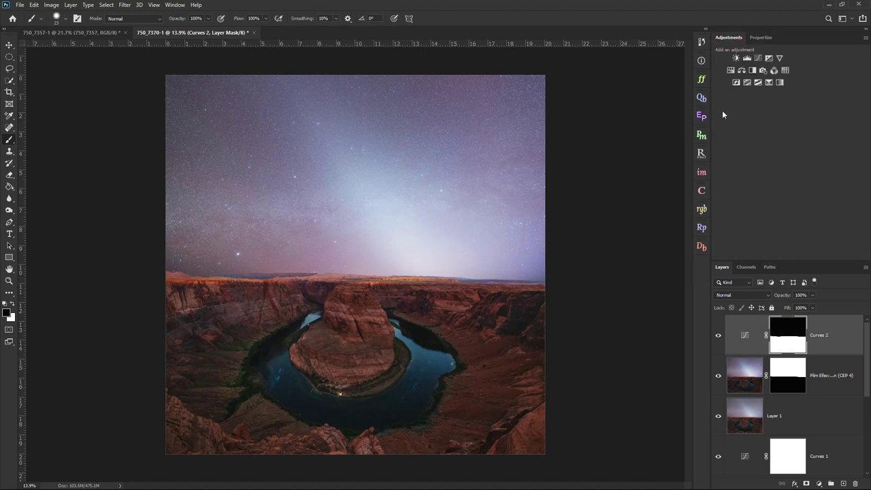
scroll(473, 275, up, 1)
scroll(473, 276, down, 2)
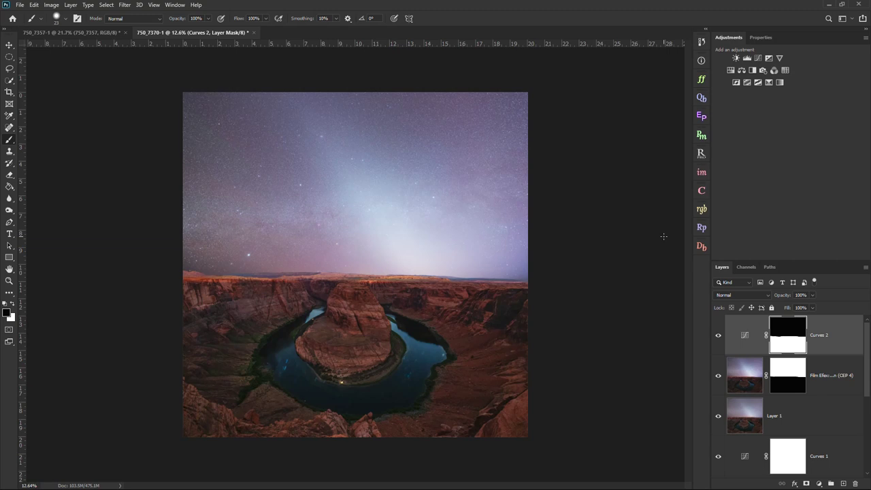
click(703, 82)
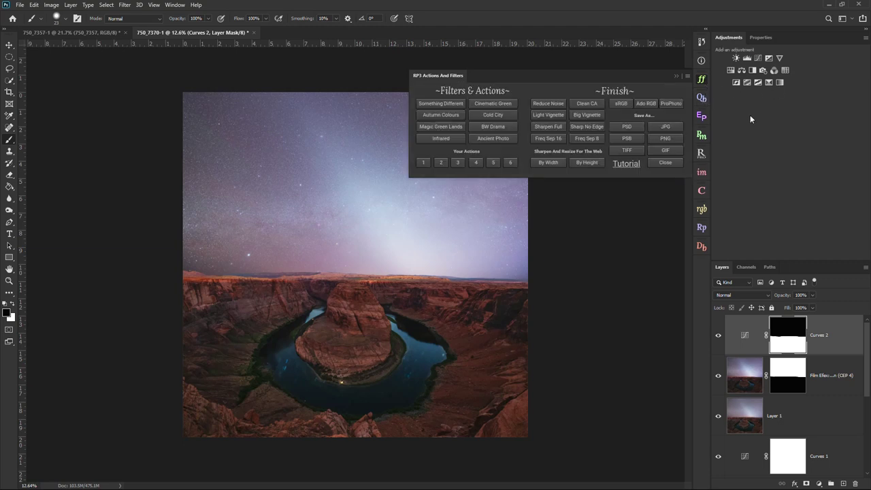
click(703, 175)
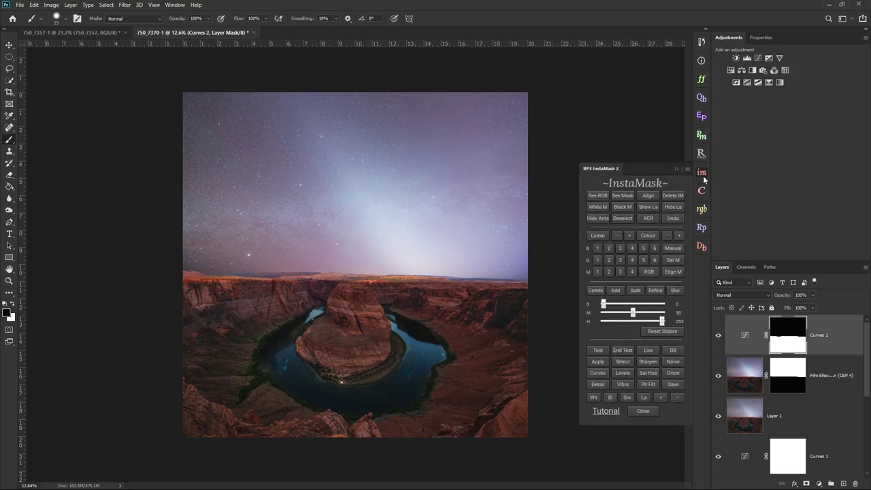
click(702, 153)
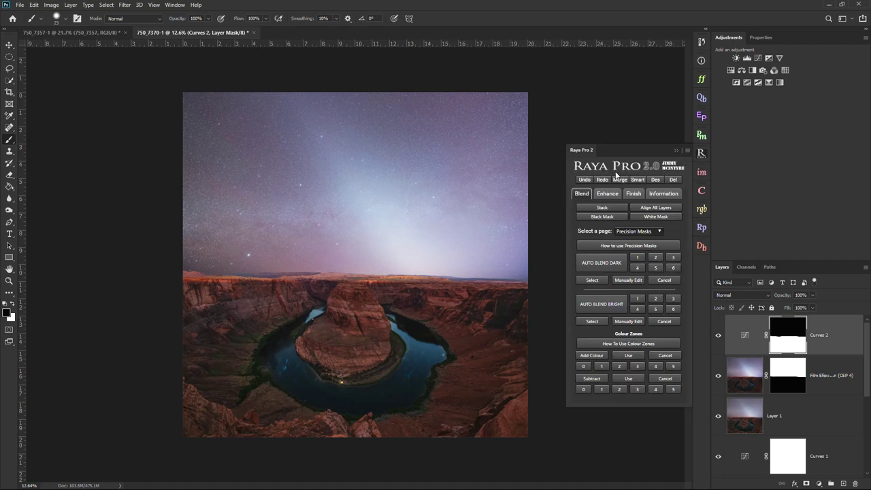
click(701, 154)
click(701, 172)
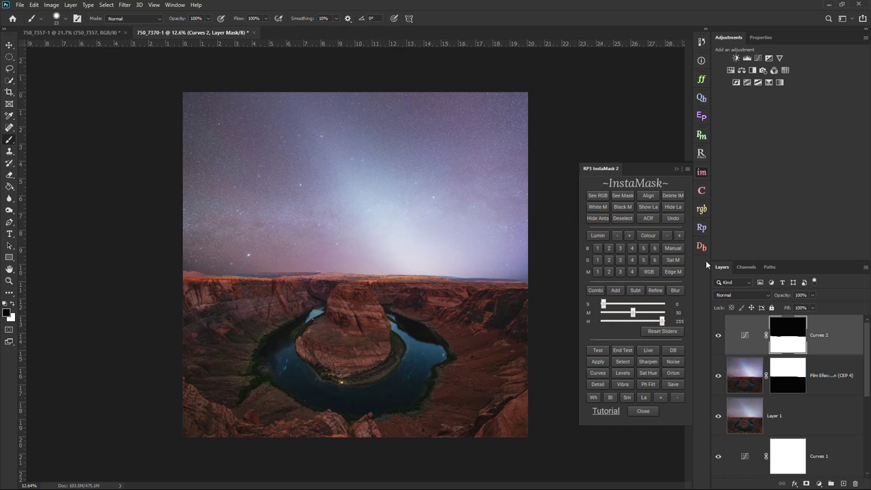
click(702, 79)
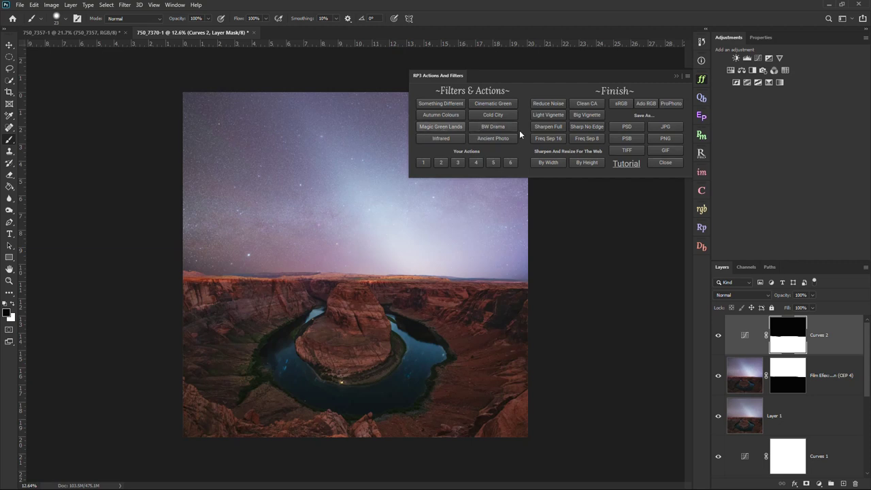
click(702, 247)
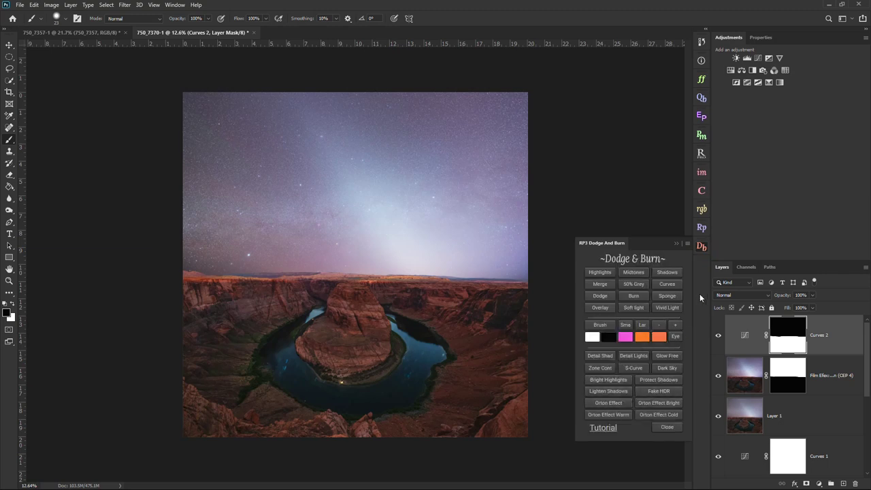
Apply the Raya Pro Magic Green Lands action, accepting a 41.5-pixel Gaussian Blur radius for its Orton layer
click(701, 79)
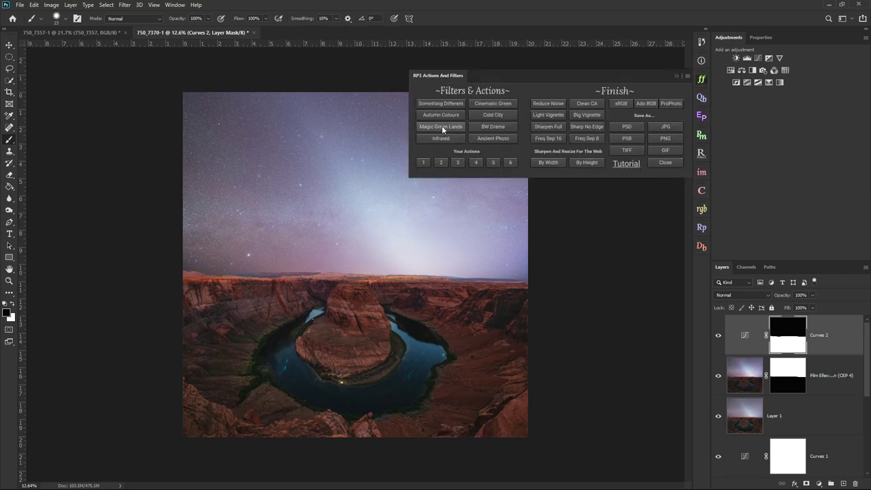
click(443, 126)
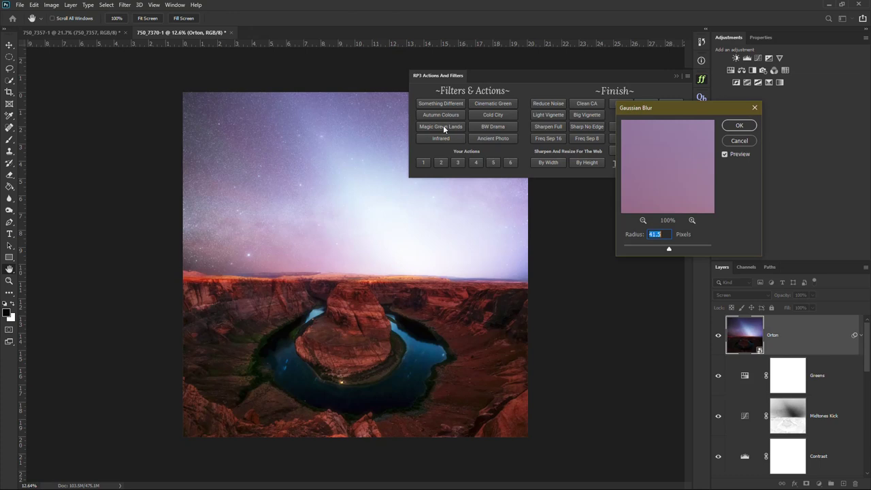
click(728, 125)
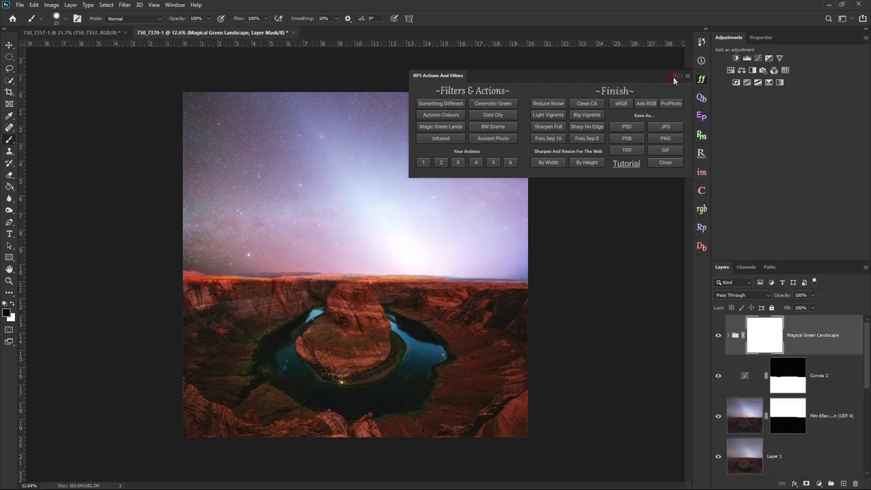
click(674, 76)
scroll(338, 336, up, 1)
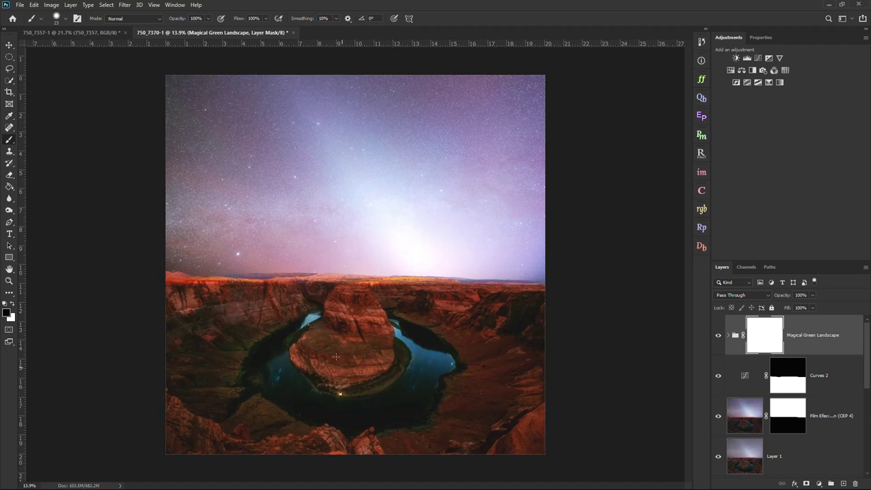
Expand the Magical Green Landscape group, compare its Protect Shadows layer on and off, and leave that layer hidden
click(774, 344)
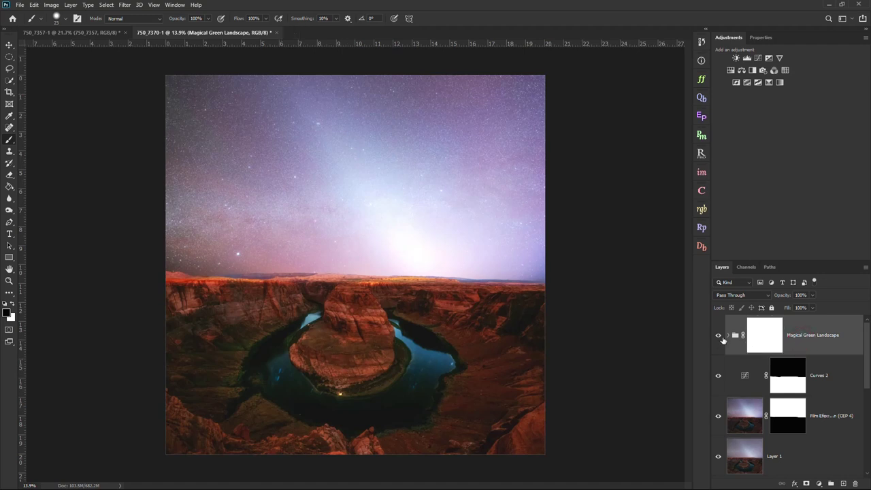
click(727, 336)
scroll(809, 388, down, 3)
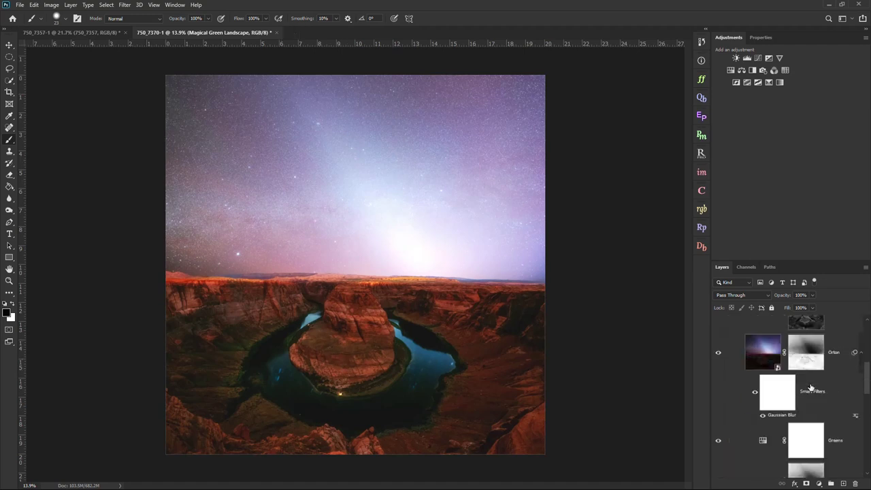
scroll(810, 388, up, 3)
click(766, 380)
click(719, 376)
click(719, 376)
click(719, 376)
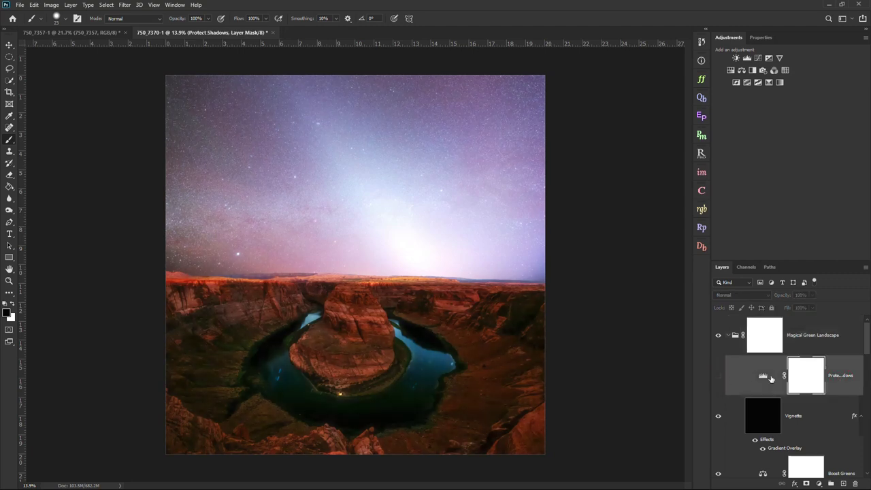
Compare the image with the Vignette layer of the Magical Green Landscape group hidden and shown
scroll(736, 388, down, 1)
click(733, 378)
click(718, 376)
click(718, 376)
scroll(717, 376, down, 1)
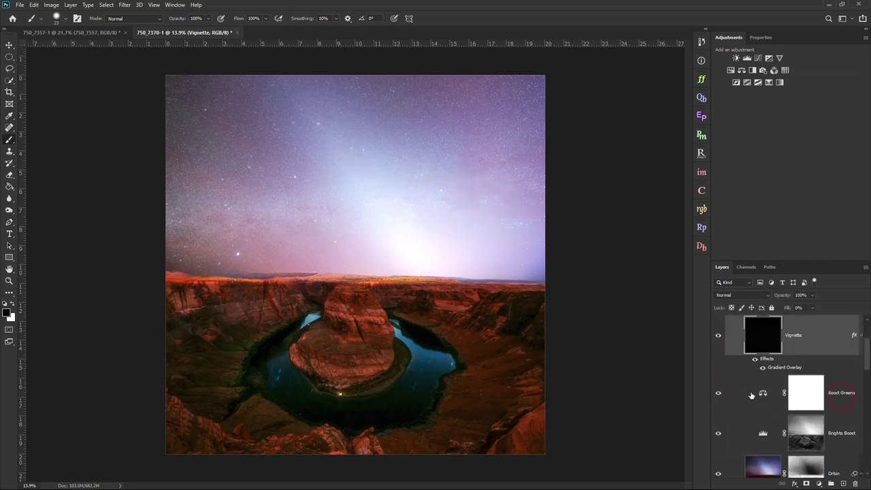
Hide the Boost Greens and Brights Boost layers of the Magical Green Landscape group
click(715, 392)
scroll(716, 393, down, 1)
click(716, 393)
click(715, 393)
scroll(806, 401, down, 1)
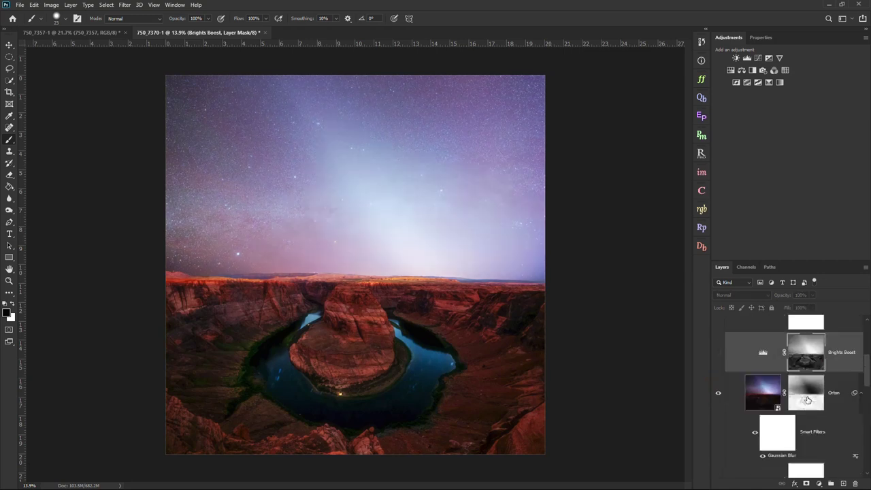
Compare the image with the Orton layer hidden and shown, examining the distant mesas and canyon rim up close
click(835, 394)
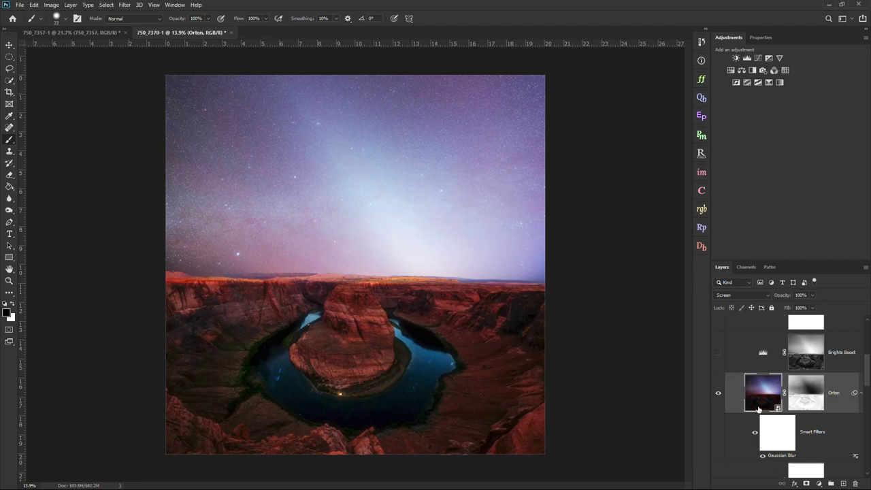
click(716, 394)
click(715, 394)
click(10, 280)
drag(384, 287, 480, 317)
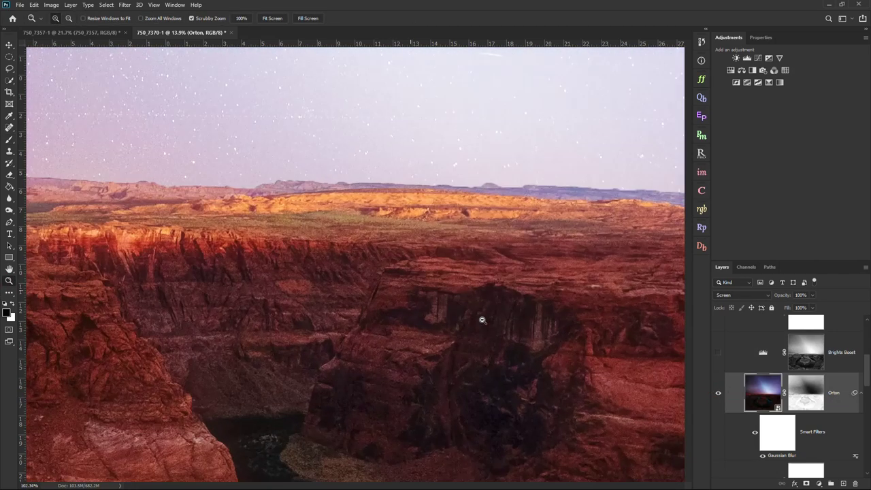
click(718, 394)
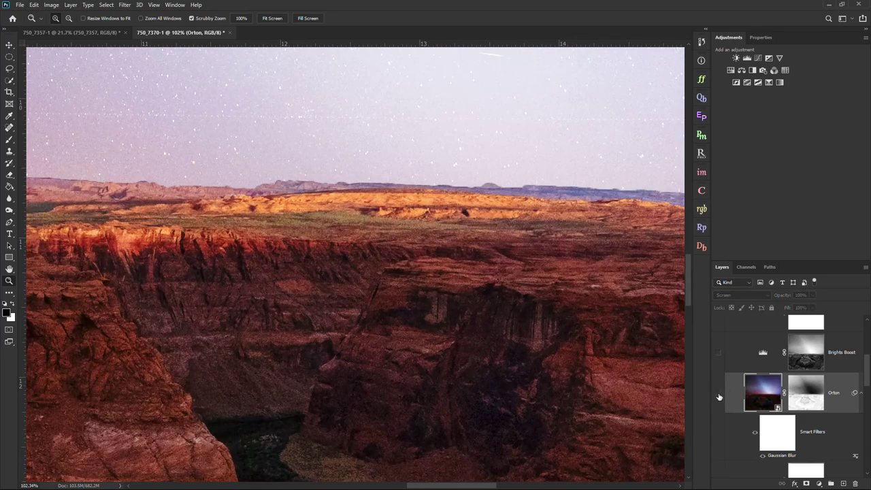
drag(336, 173, 370, 168)
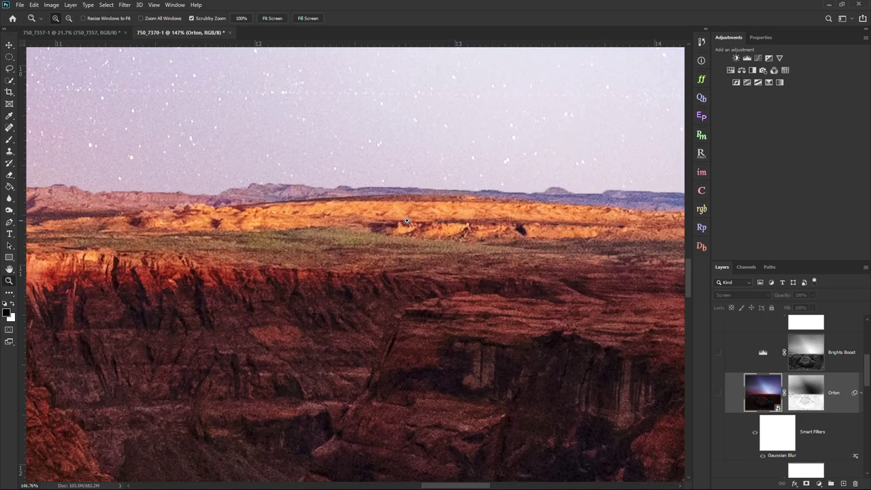
click(718, 394)
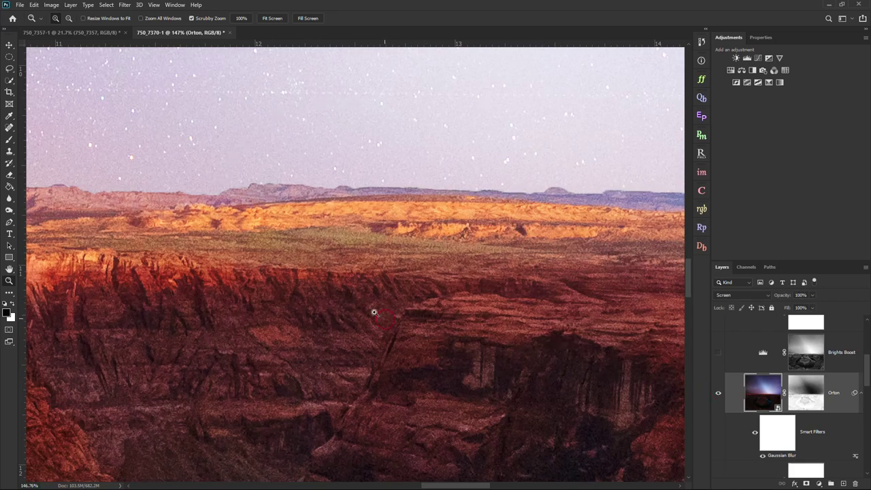
drag(378, 315, 368, 307)
click(718, 392)
click(719, 393)
Compare the canyon walls and horizon west of the central butte with the Orton layer hidden and shown
drag(428, 300, 337, 292)
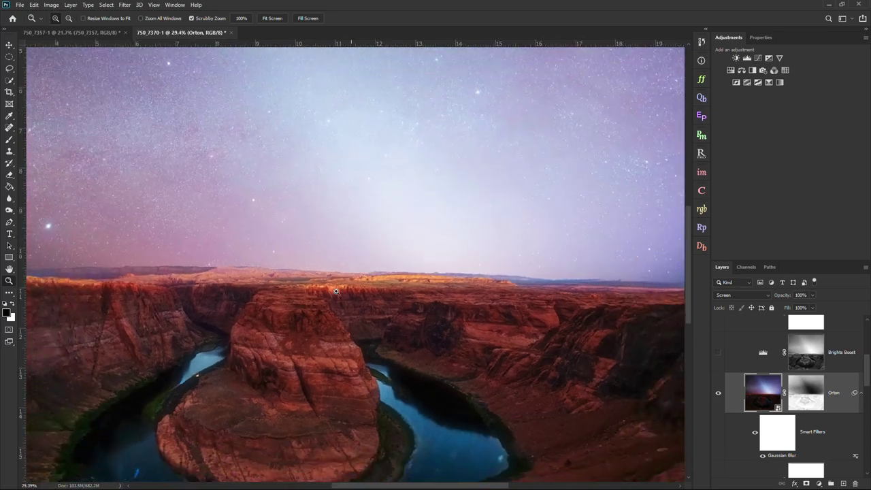
drag(143, 273, 190, 299)
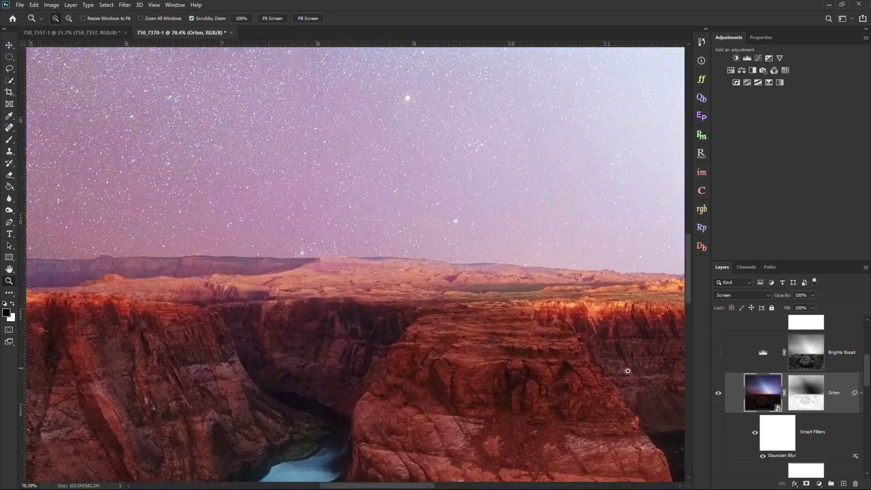
click(718, 393)
click(718, 393)
Reduce the Orton layer's opacity to 68%
drag(507, 351, 402, 309)
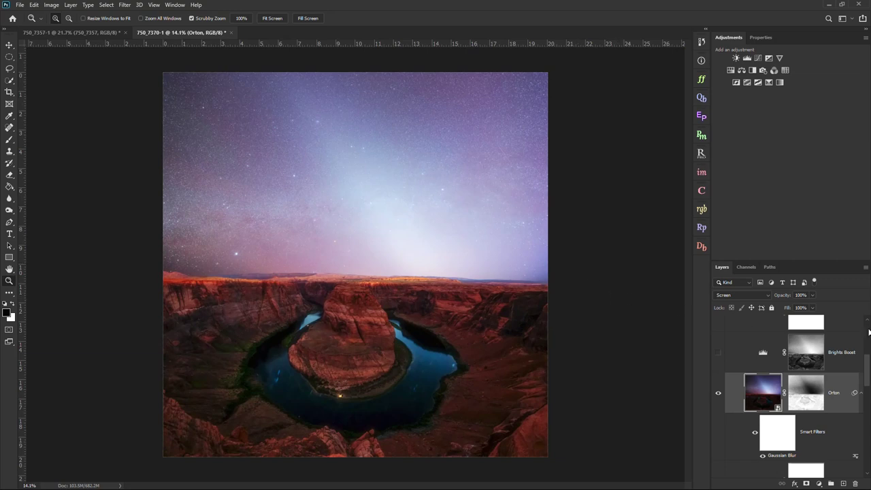
click(812, 307)
mouse_move(812, 307)
mouse_down()
mouse_move(770, 307)
mouse_move(798, 307)
mouse_up()
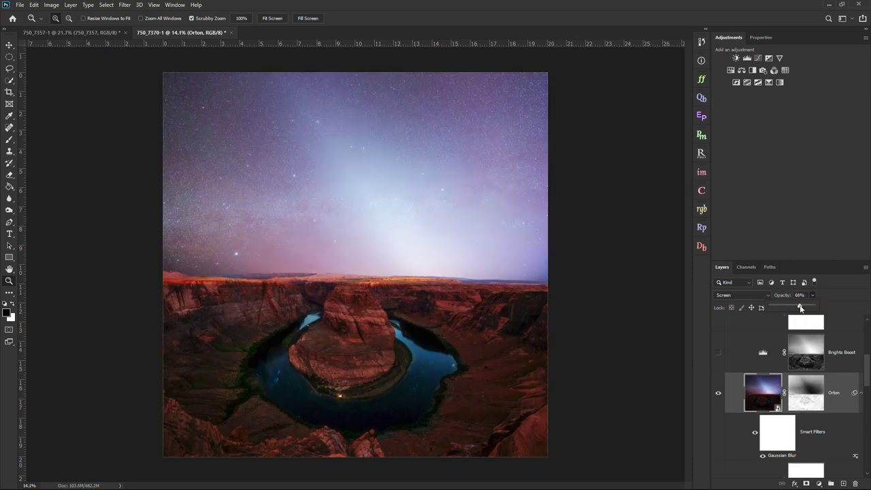
click(843, 399)
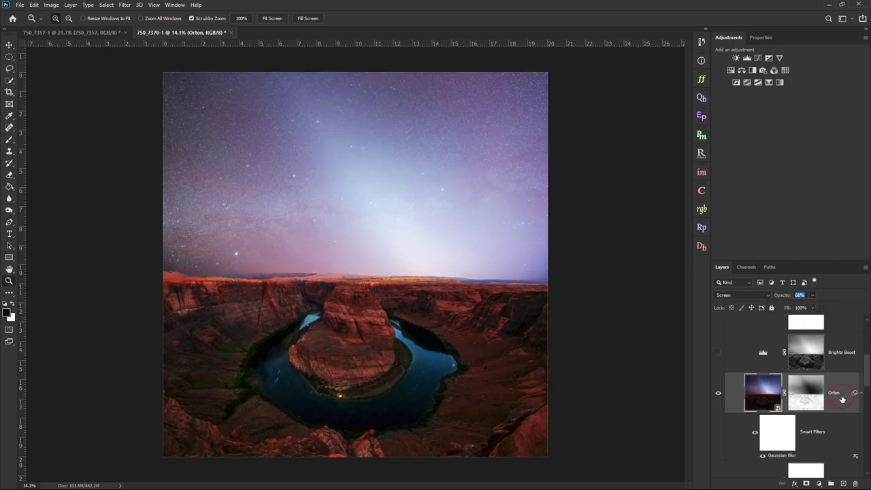
Hide the Greens layer of the Magical Green Landscape group
scroll(816, 394, down, 2)
click(728, 401)
click(719, 401)
scroll(735, 403, down, 1)
click(718, 401)
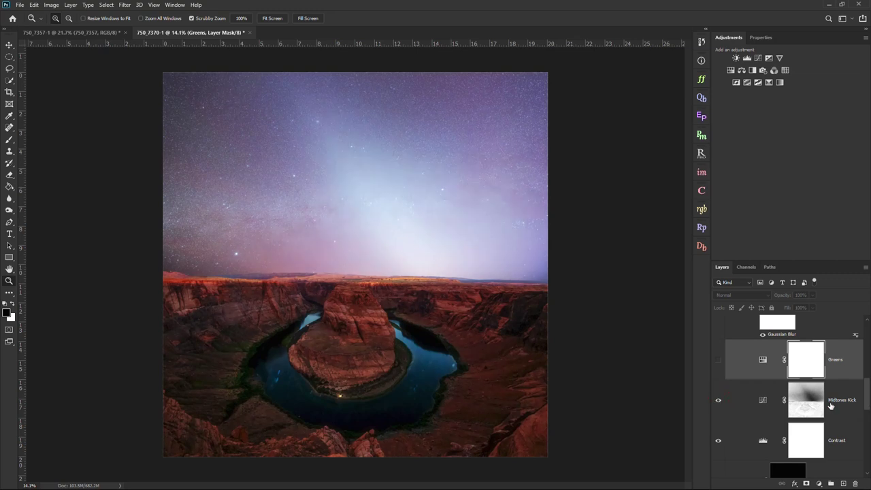
Set the opacity of the Midtones Kick layer to 25% and of the Contrast layer to 77%
click(856, 404)
click(812, 296)
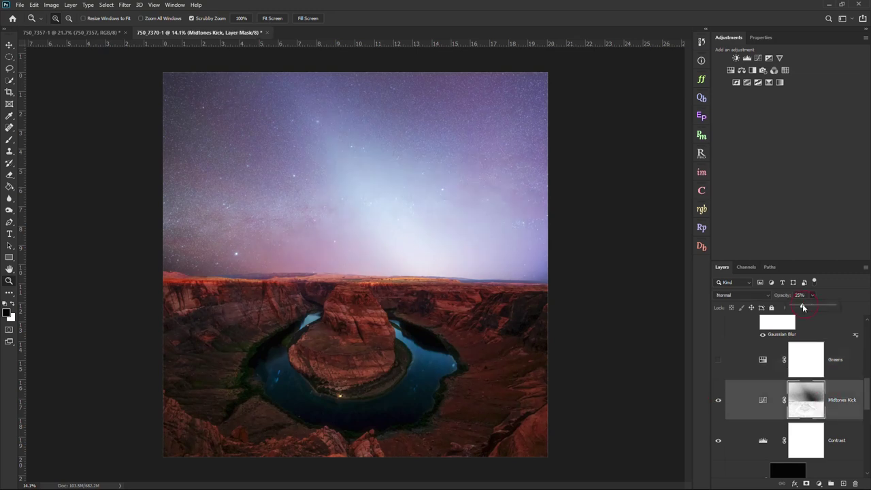
click(854, 442)
click(717, 442)
click(718, 442)
click(812, 295)
drag(817, 306, 806, 307)
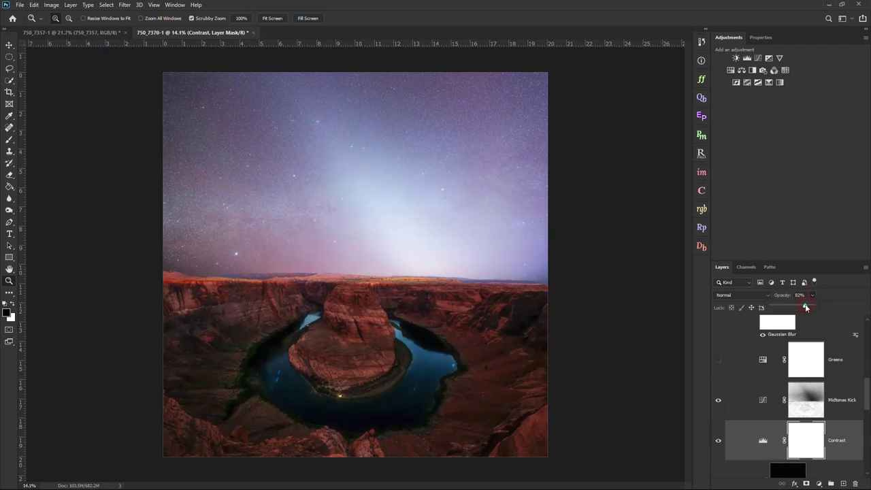
Select the Magical Green Landscape group and collapse it
scroll(823, 367, up, 5)
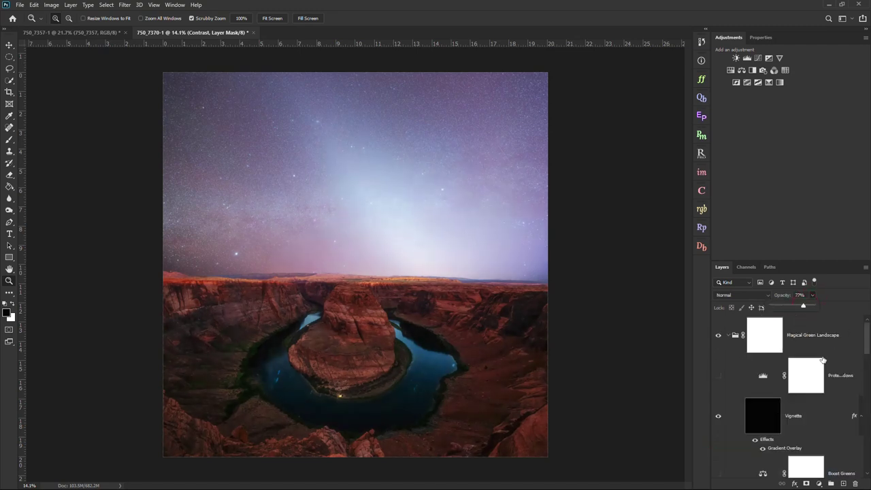
click(806, 336)
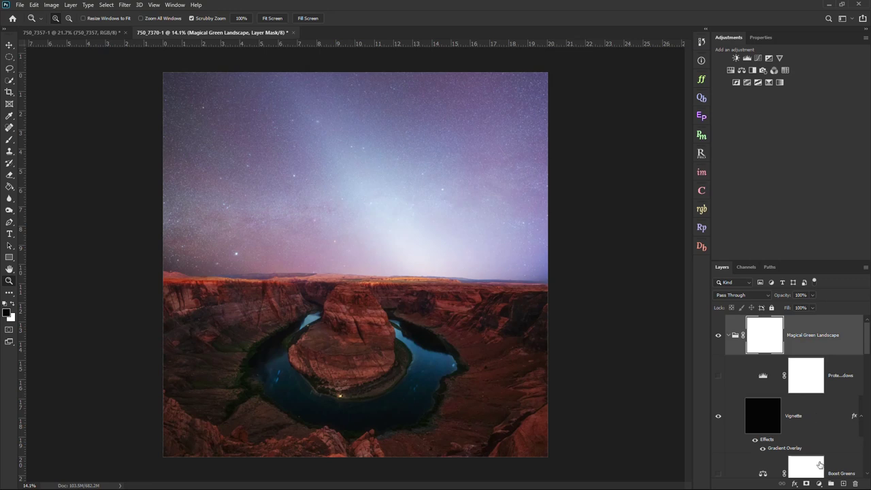
click(735, 336)
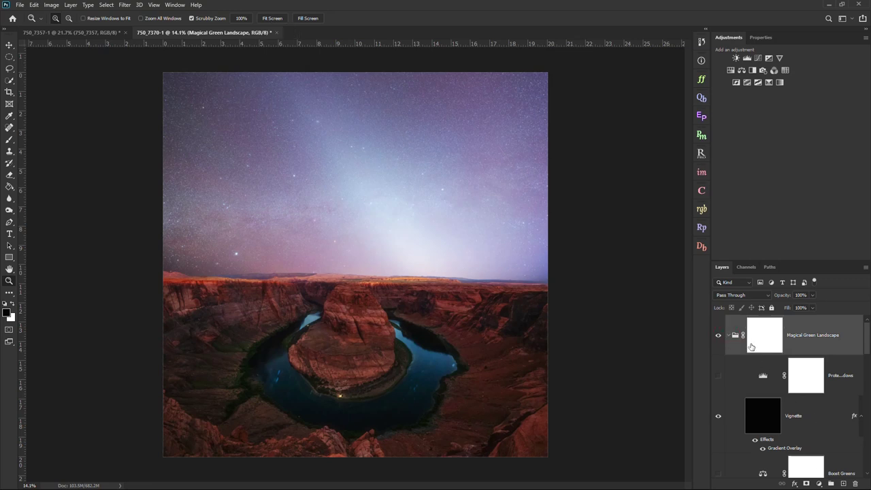
click(729, 336)
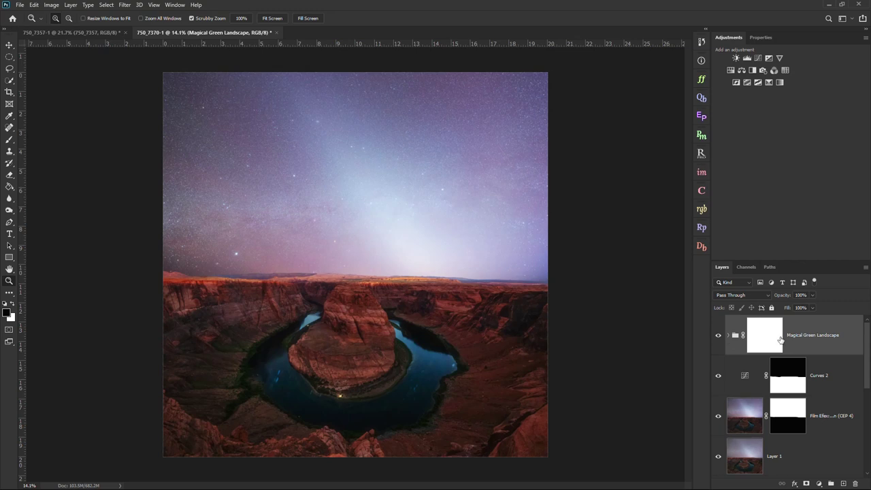
Compare the whole image with the Magical Green Landscape group hidden and shown
click(718, 337)
click(718, 336)
click(718, 337)
click(719, 337)
click(719, 337)
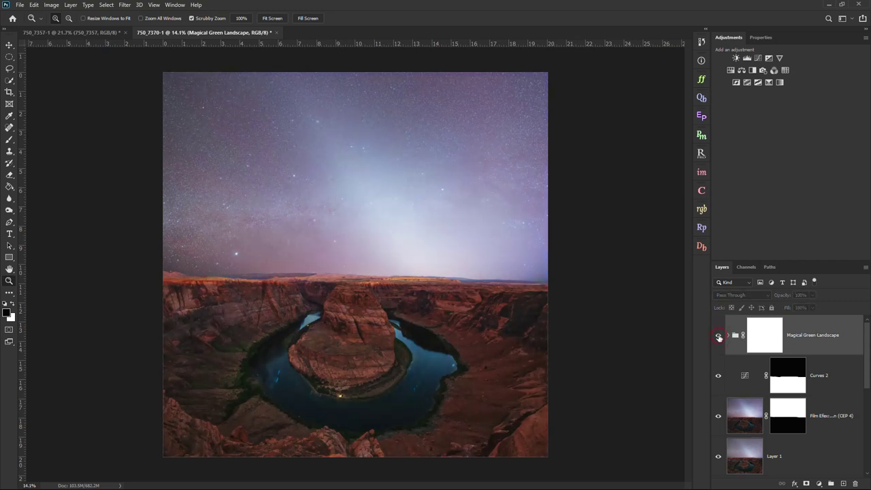
click(718, 337)
click(718, 337)
click(719, 337)
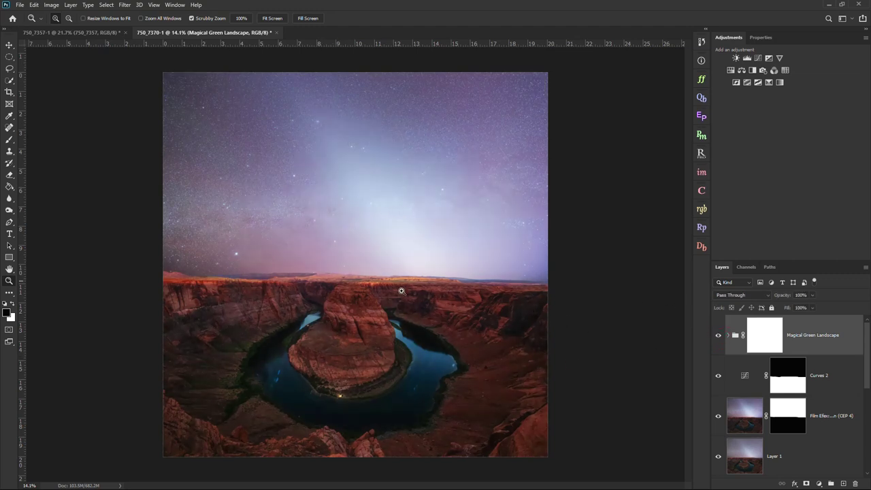
click(717, 335)
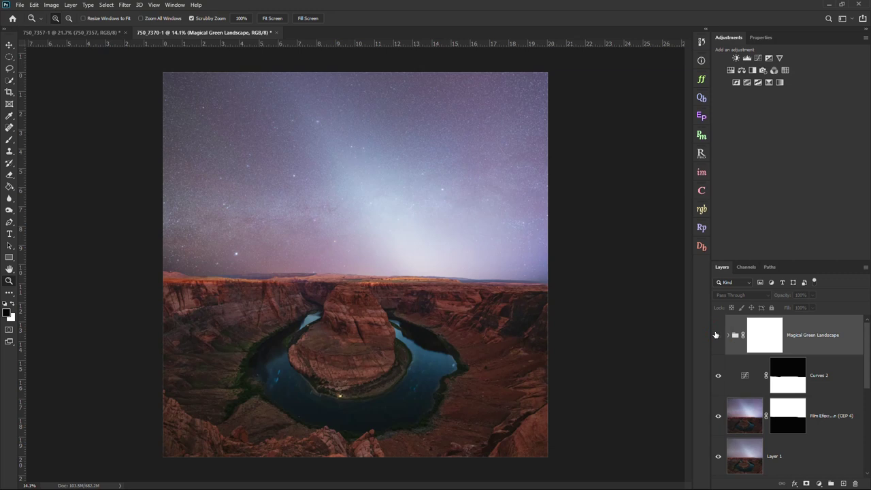
click(719, 335)
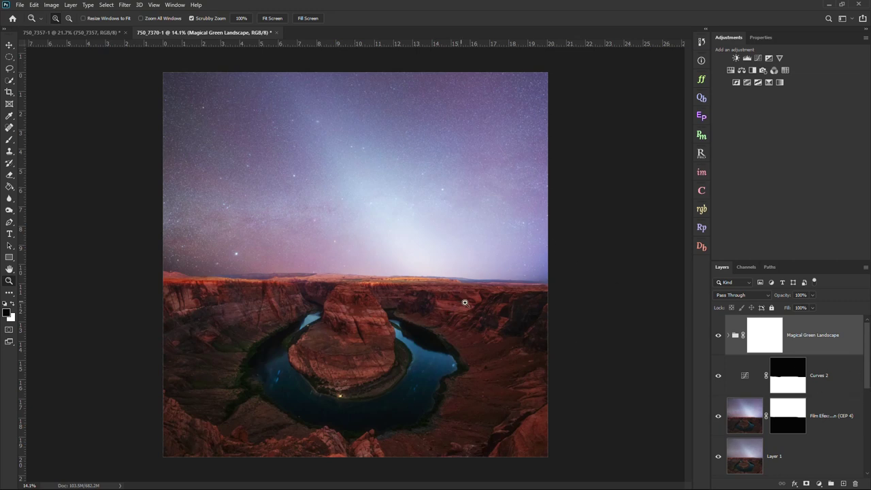
Select Layer 1 and examine the sky just above the horizon near the image's eastern edge up close
scroll(831, 367, down, 2)
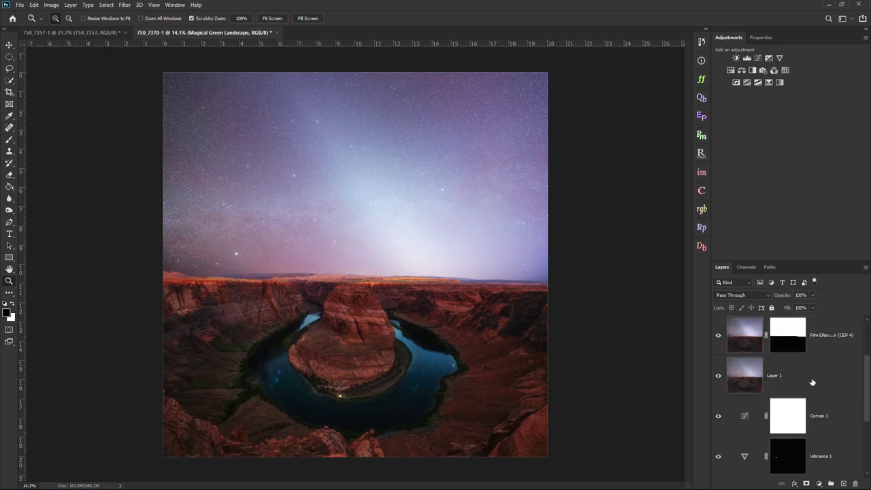
click(768, 382)
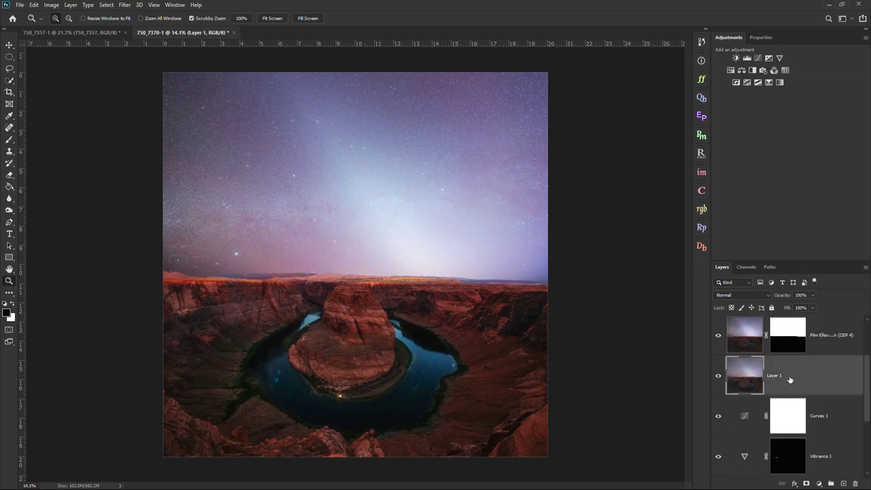
drag(544, 272, 617, 244)
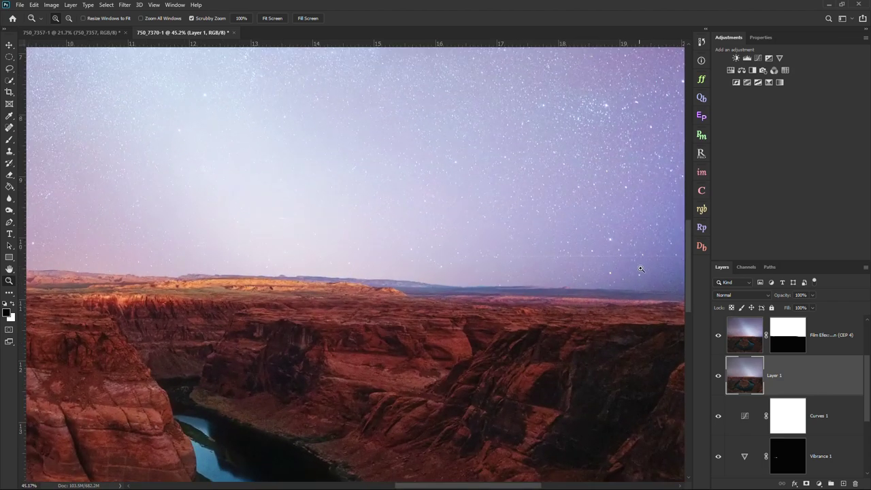
drag(615, 278, 524, 284)
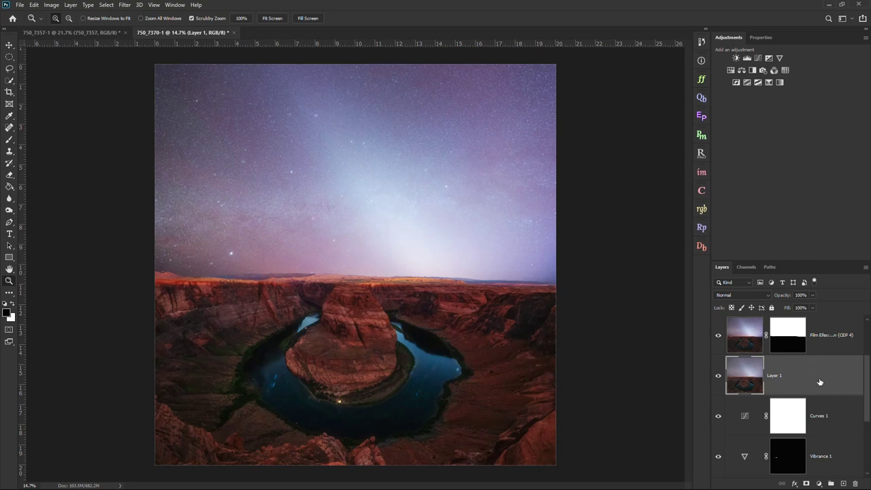
Hide the Magical Green Landscape group, Curves 2, the film effect layer and Layer 1
scroll(819, 385, up, 2)
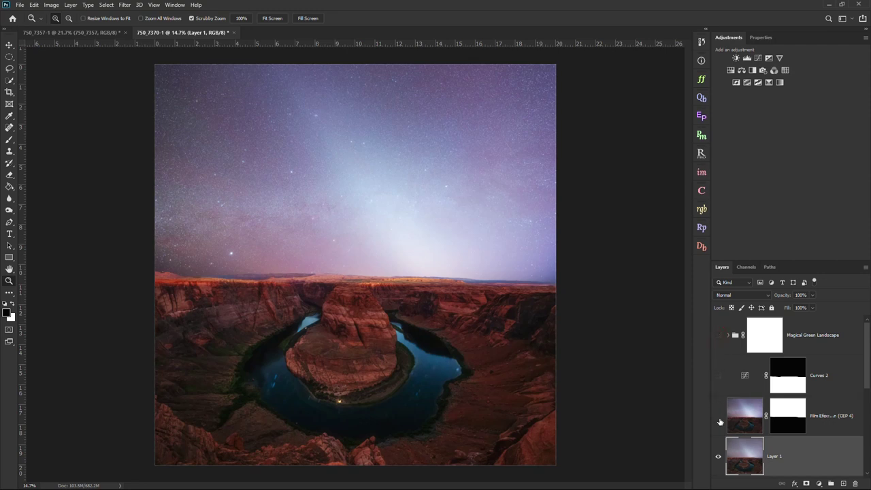
click(718, 456)
scroll(806, 407, down, 4)
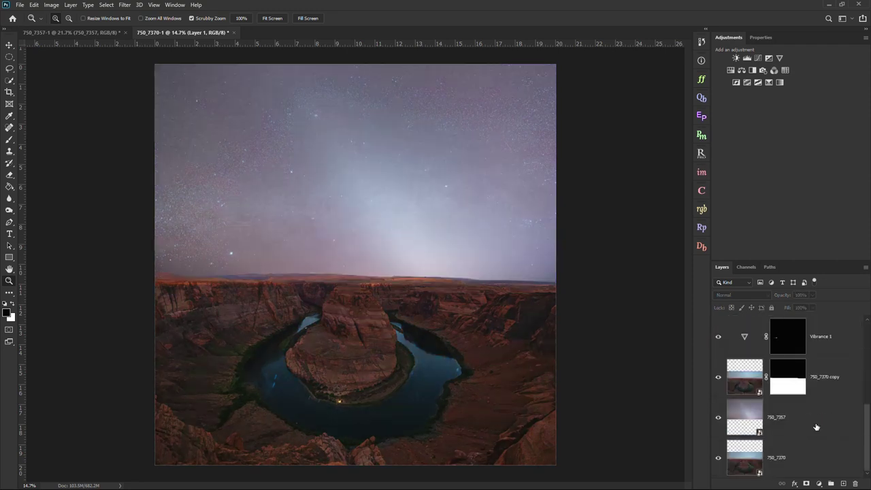
Open the 750_7357 sky smart object in Camera Raw and set its lens profile vignetting correction to 100
click(813, 426)
drag(746, 416, 411, 271)
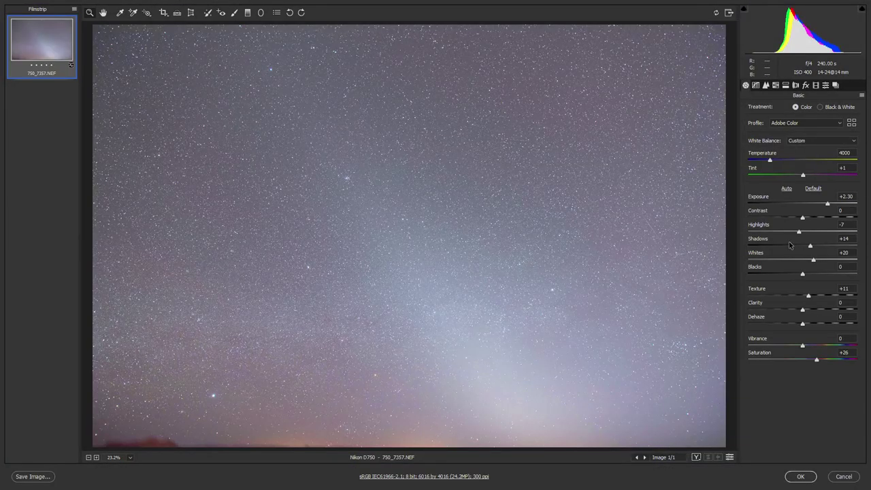
click(795, 85)
drag(777, 267, 804, 270)
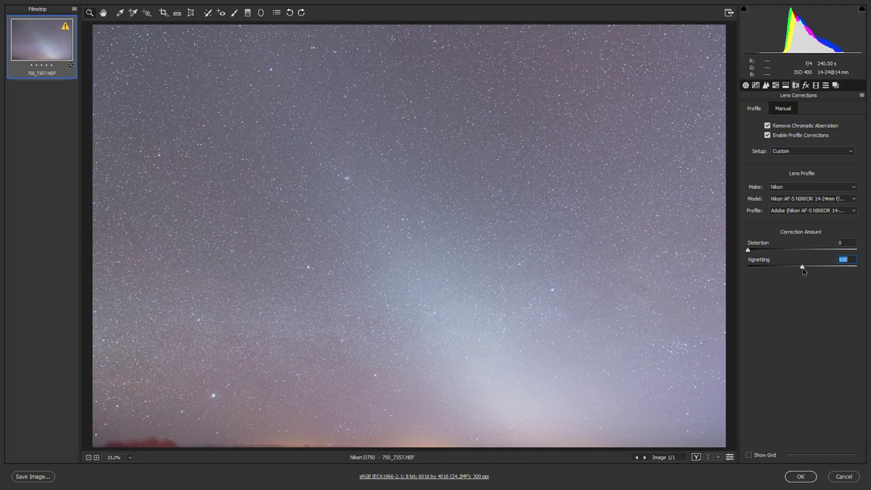
click(799, 477)
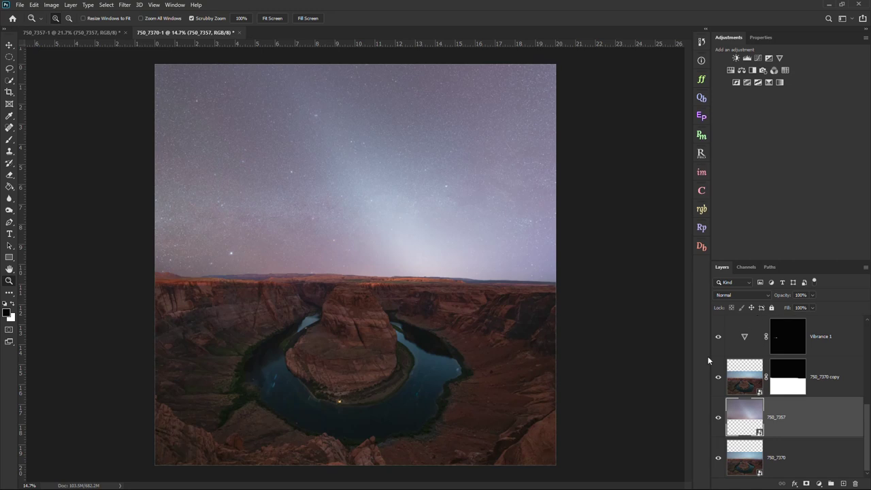
Select the Magical Green Landscape group's mask and make the group visible over the corrected sky
scroll(817, 368, up, 1)
scroll(817, 369, down, 1)
scroll(817, 384, up, 1)
scroll(812, 383, up, 2)
click(811, 383)
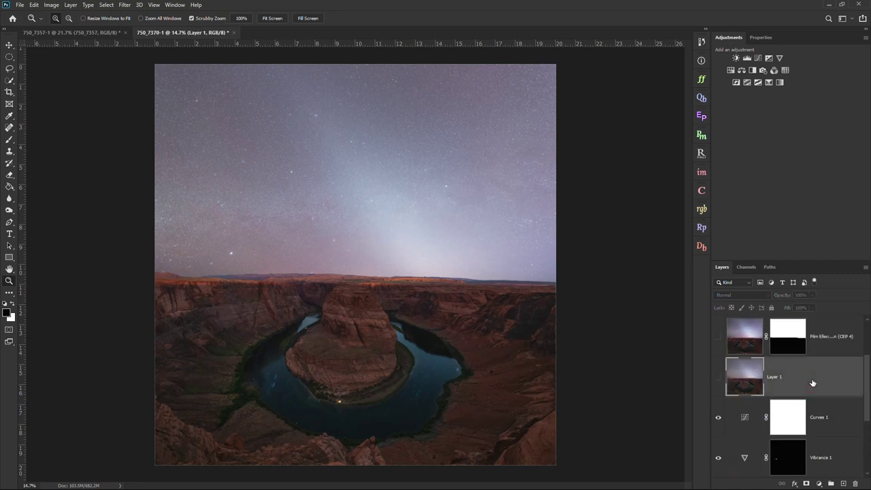
scroll(789, 376, up, 2)
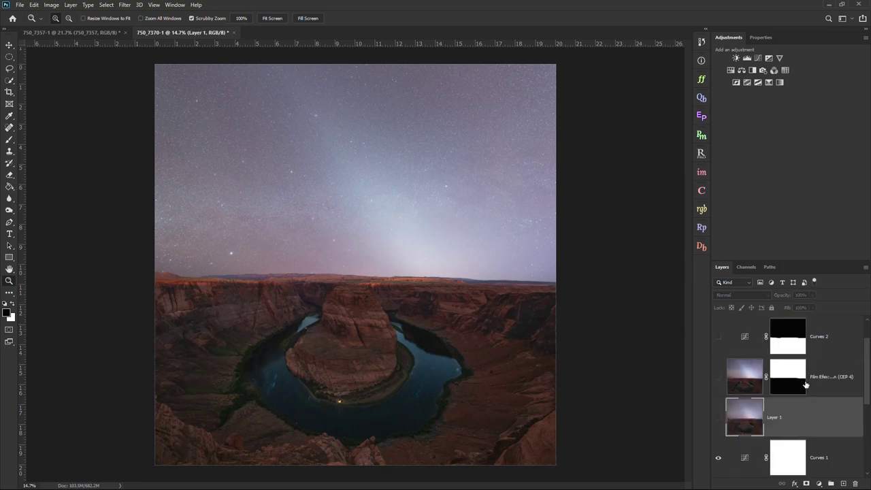
scroll(815, 406, down, 1)
click(836, 375)
scroll(836, 374, up, 1)
click(802, 338)
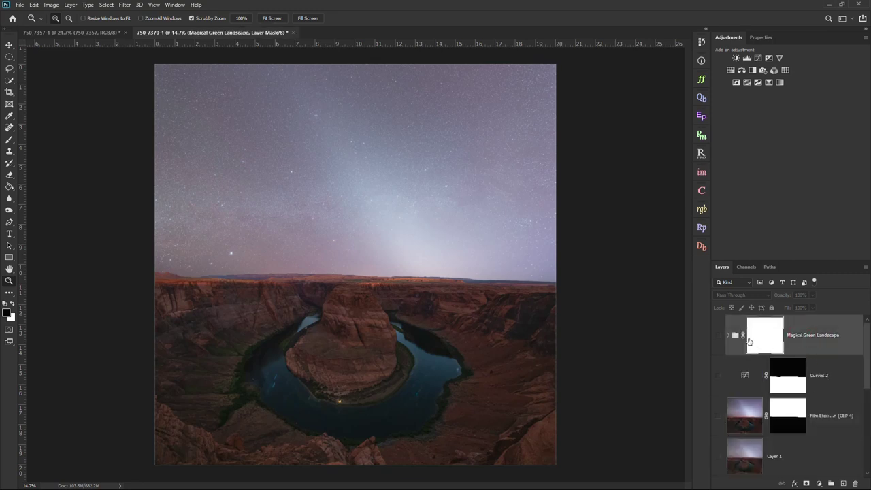
click(719, 336)
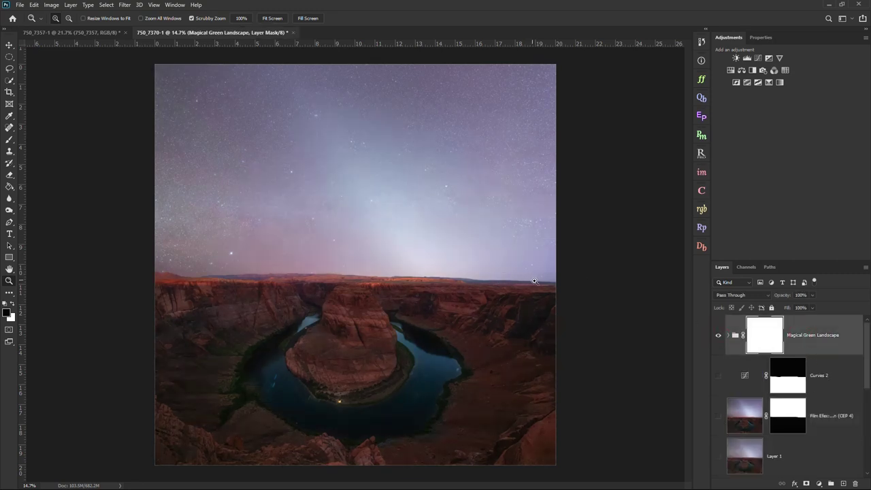
Make the Magical Green Landscape group, Curves 2, the film effect layer and Layer 1 visible again
click(717, 334)
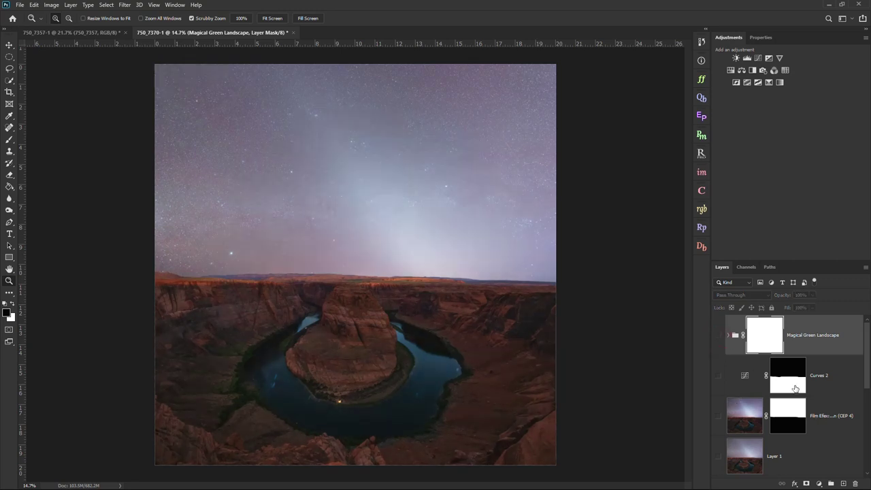
scroll(795, 387, down, 1)
scroll(807, 396, up, 1)
click(842, 418)
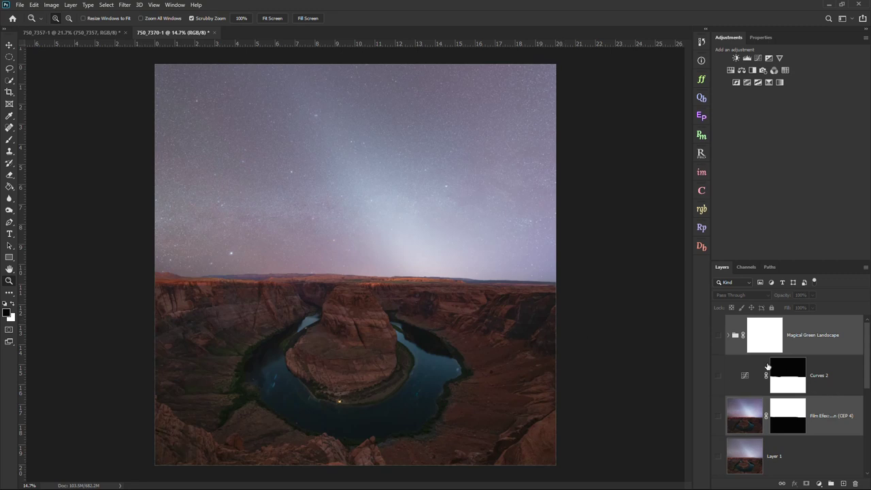
drag(720, 338, 720, 459)
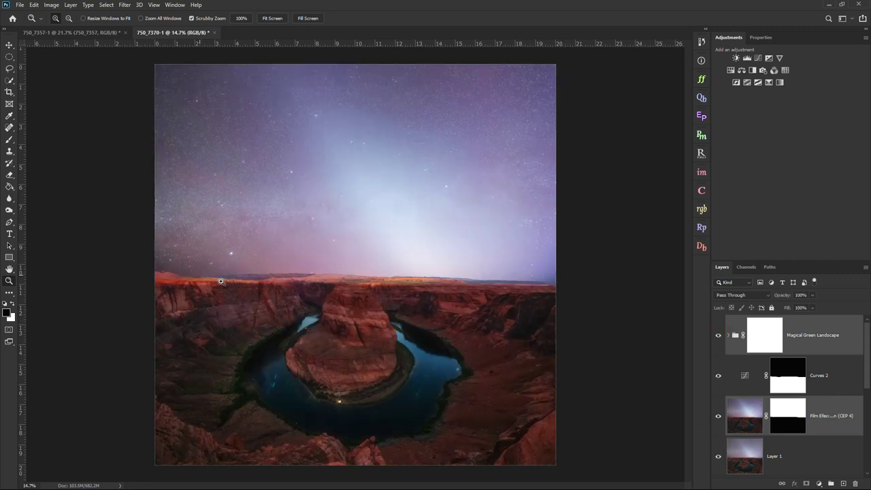
Select the film effect layer and compare the image with that layer hidden and shown
click(825, 343)
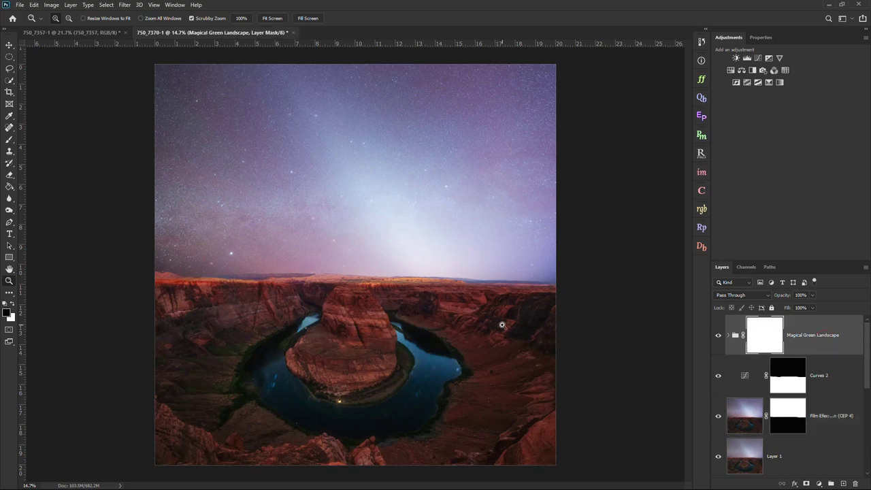
click(828, 419)
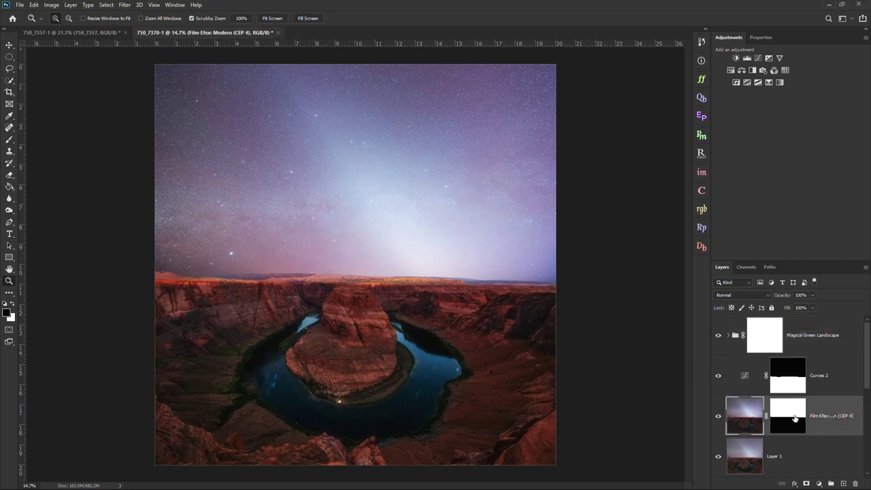
click(717, 416)
click(717, 416)
Dodge the film effect layer's sky near the horizon at the eastern edge, using a 243 px brush and the Shadows range
click(8, 210)
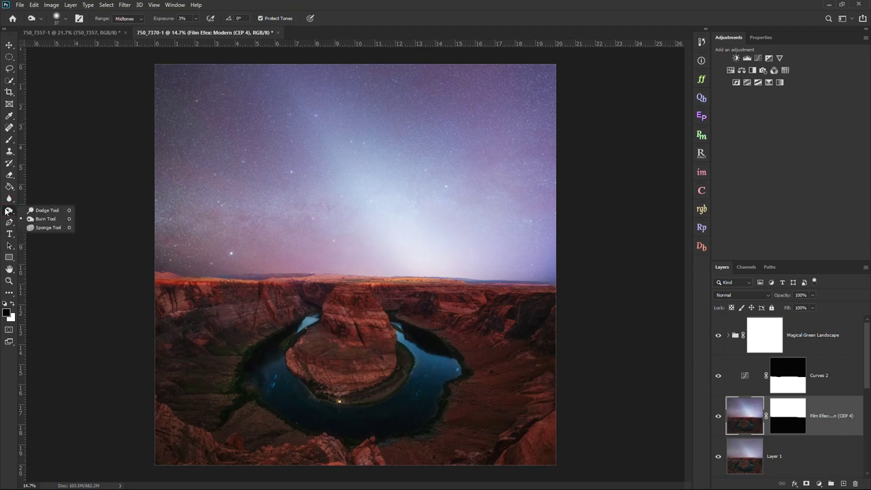
click(59, 213)
click(60, 20)
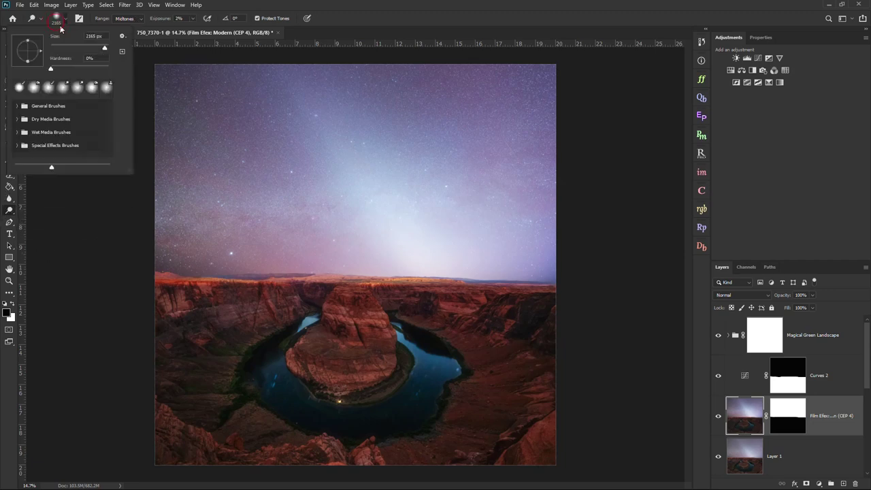
drag(101, 48, 75, 48)
click(624, 263)
scroll(624, 263, up, 5)
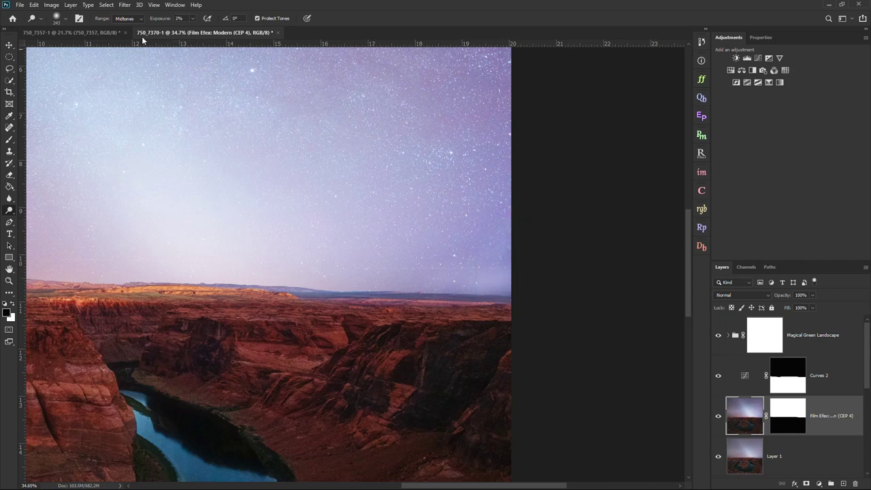
click(126, 18)
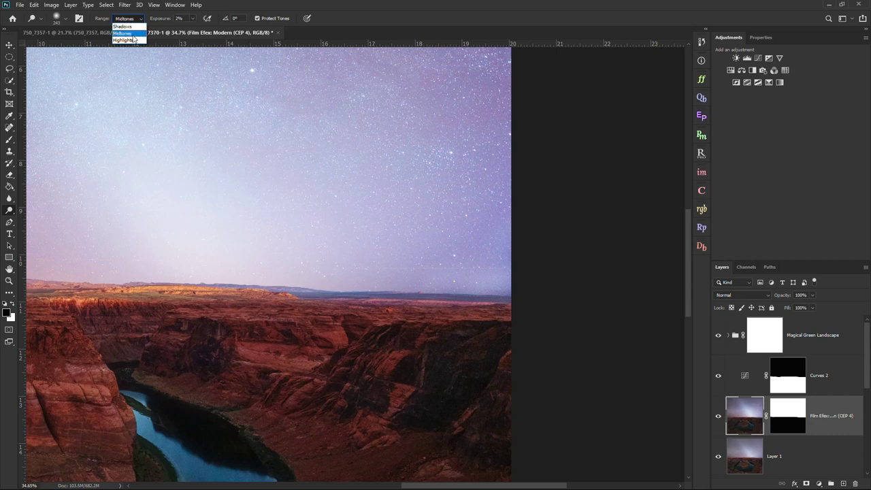
click(133, 27)
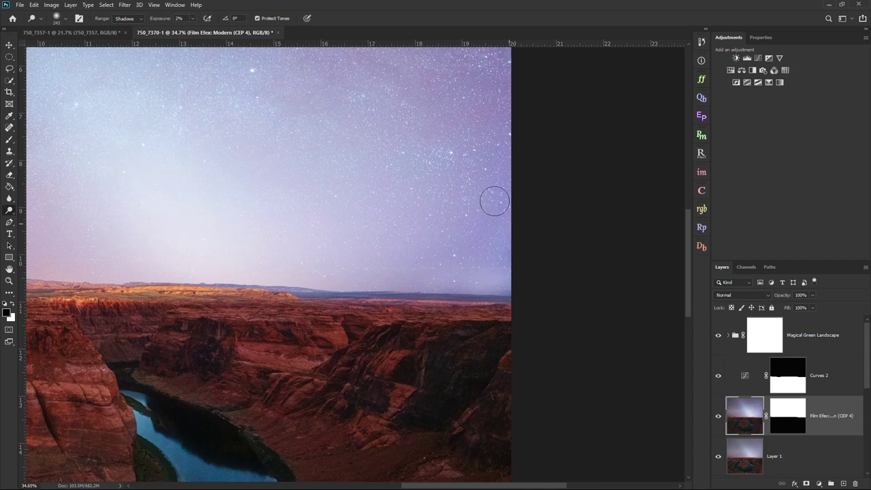
scroll(622, 263, down, 5)
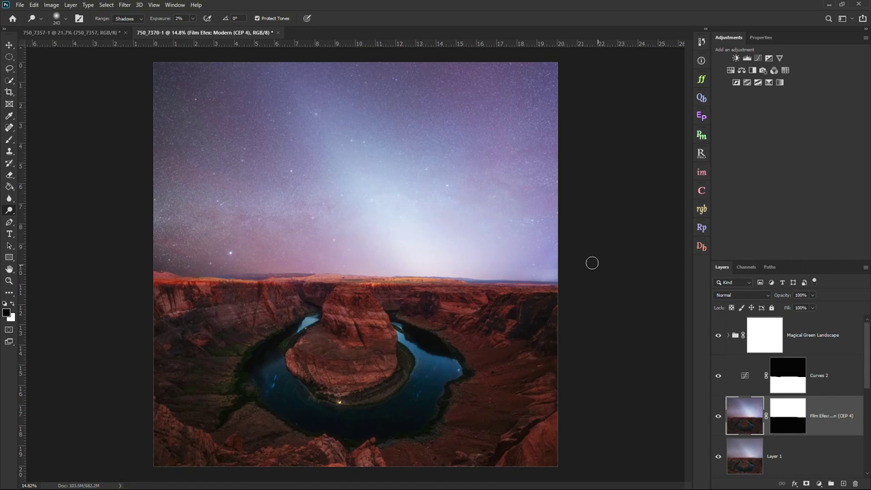
Compare the image before and after the dodging in the history and revert to the Edit Contents state
click(701, 42)
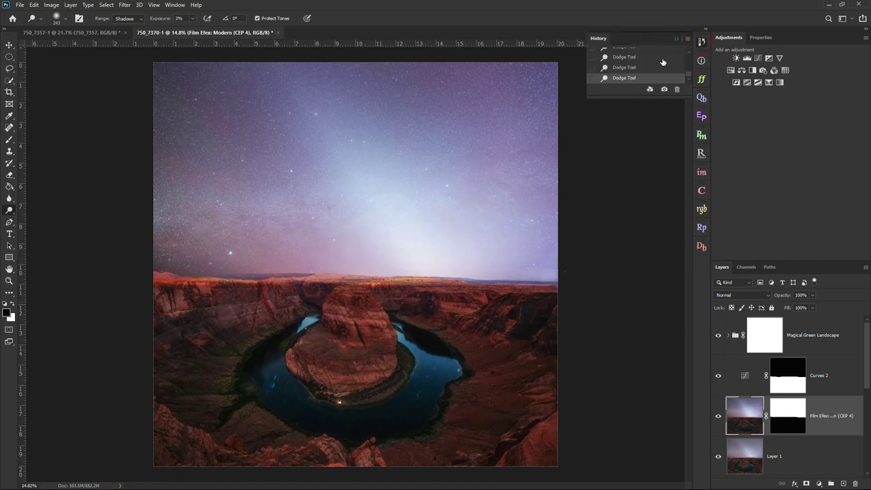
scroll(647, 65, up, 1)
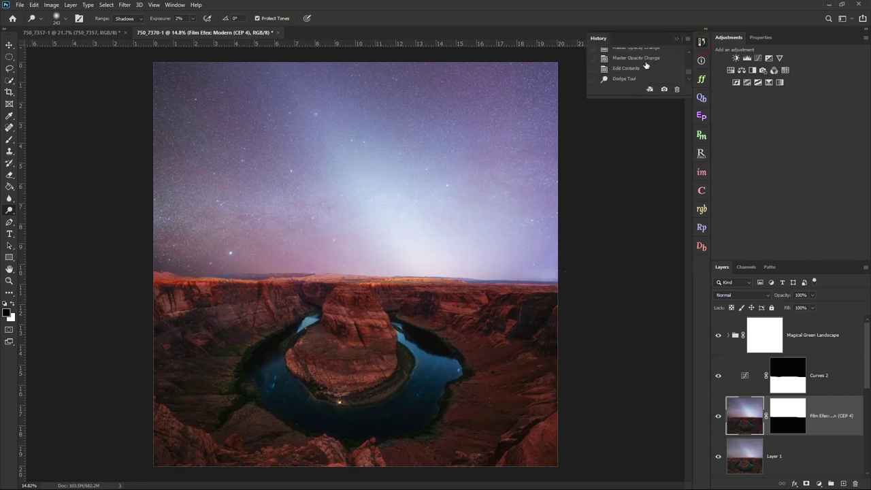
click(626, 69)
scroll(640, 73, down, 2)
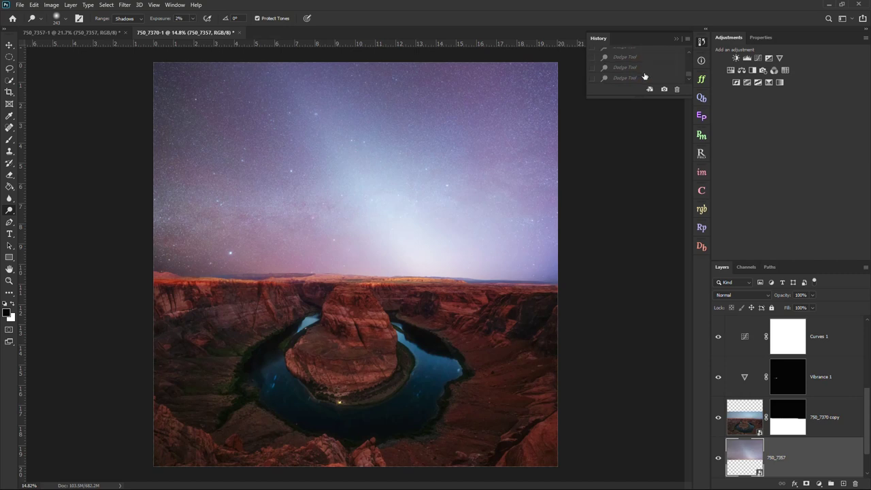
click(639, 80)
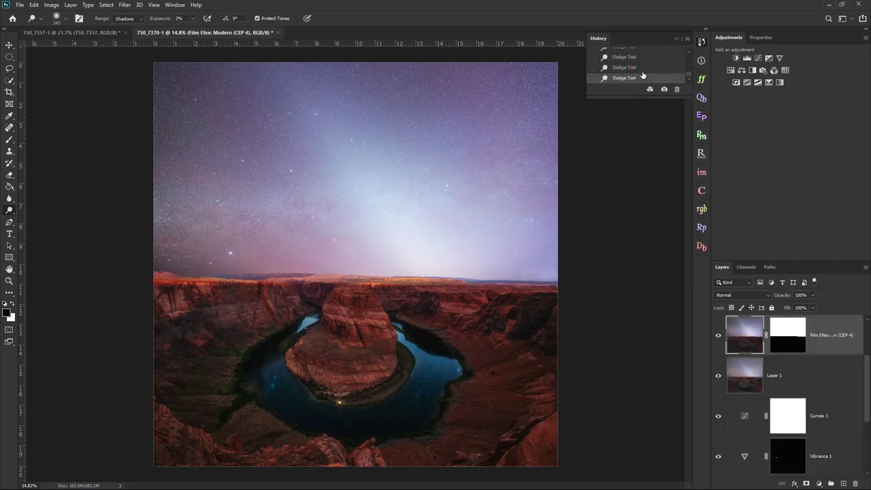
scroll(641, 73, up, 2)
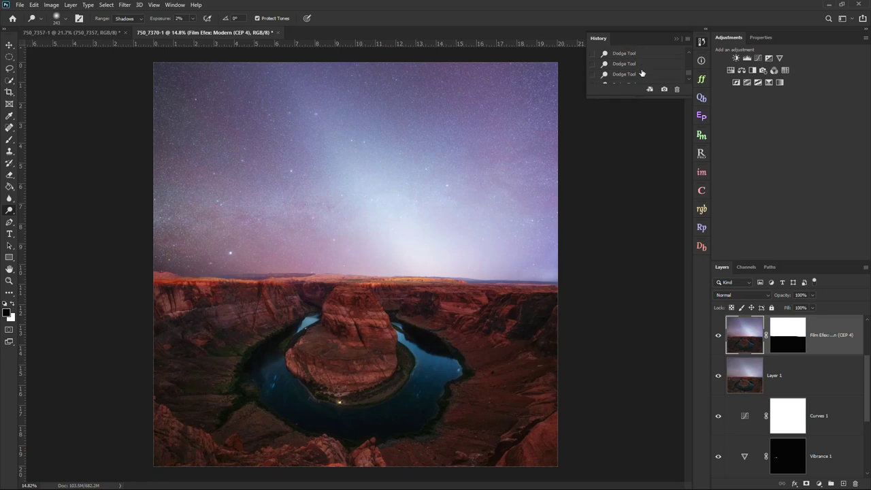
click(626, 56)
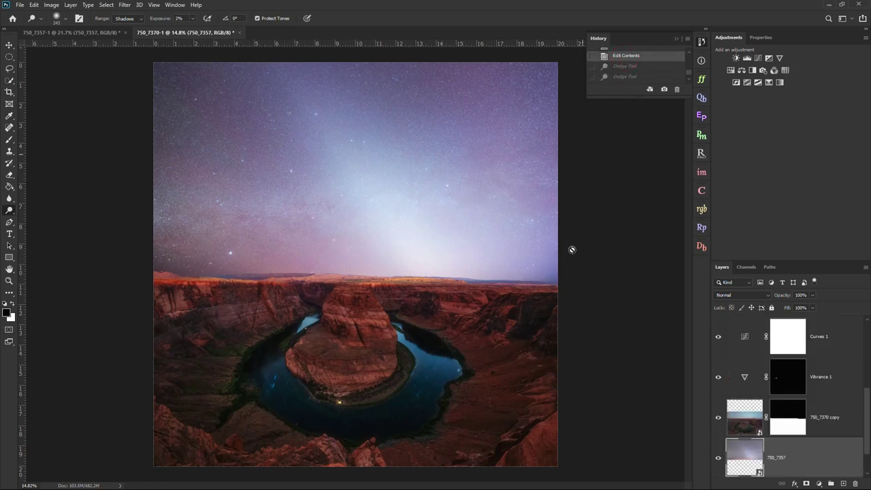
click(829, 417)
scroll(521, 259, up, 3)
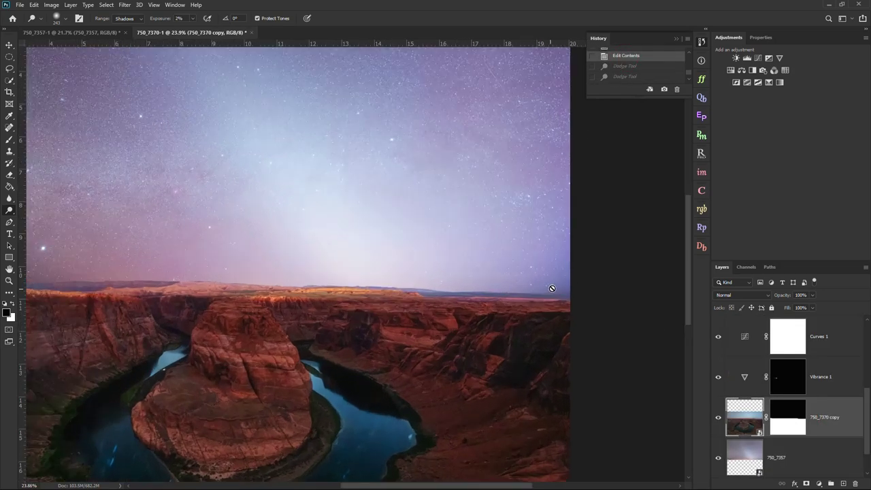
click(804, 423)
click(748, 417)
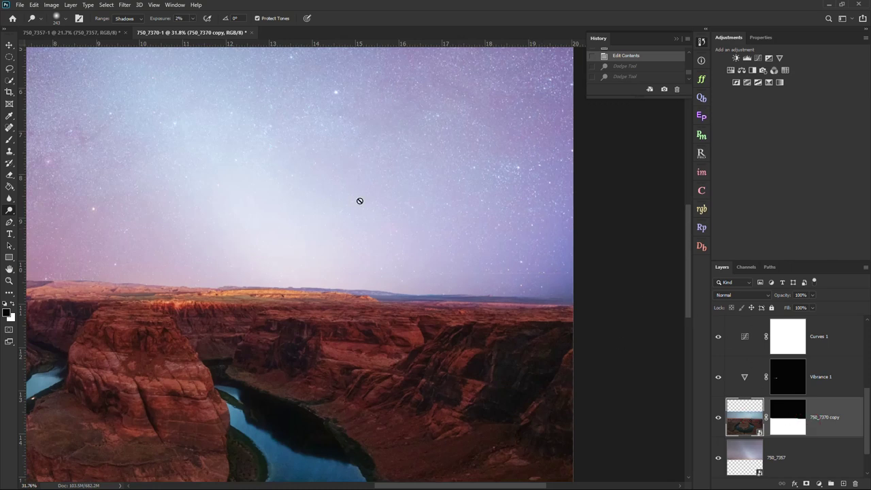
click(831, 378)
click(766, 417)
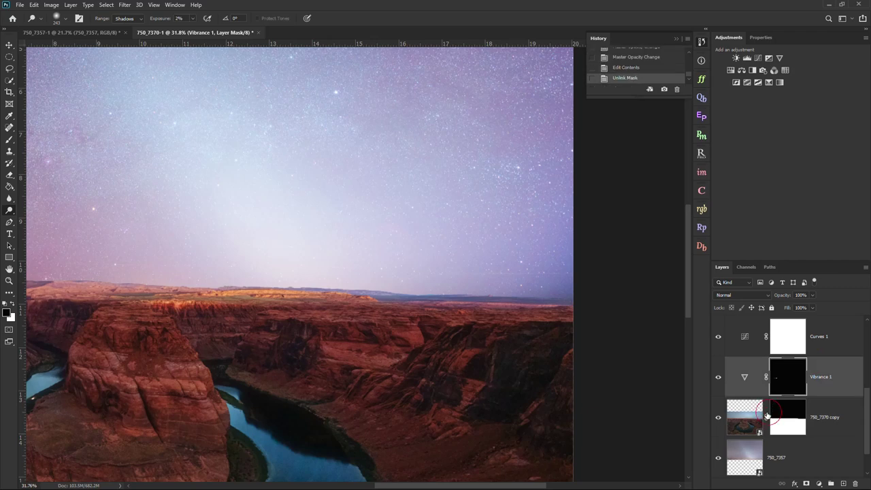
click(751, 414)
click(767, 417)
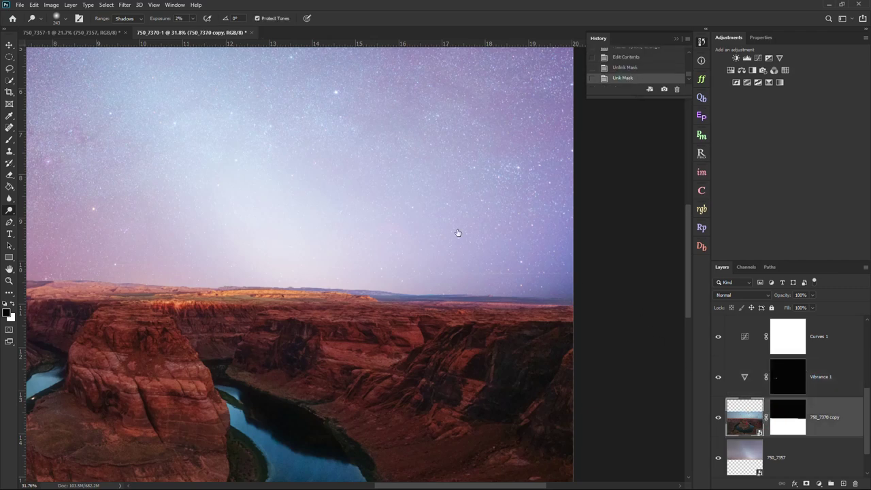
click(528, 247)
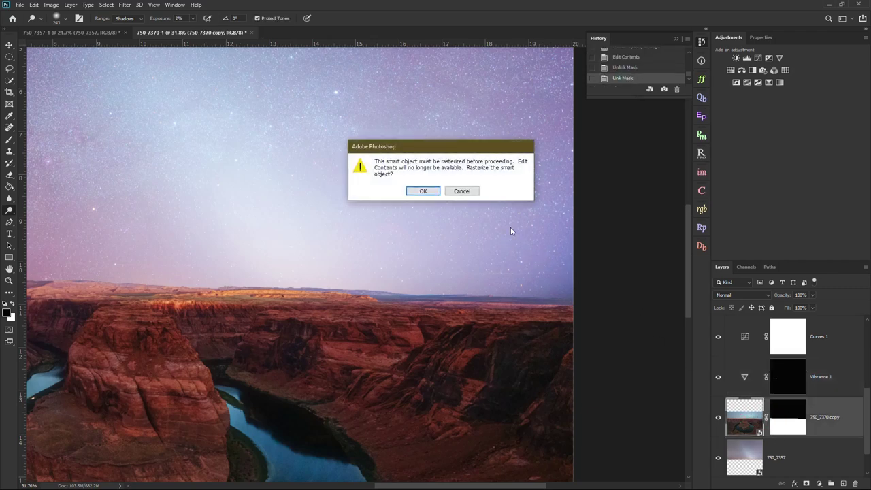
click(462, 190)
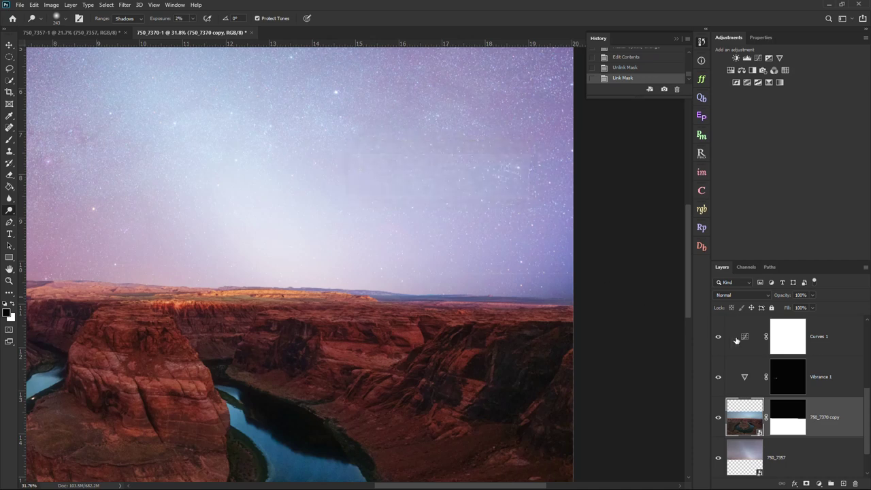
Select the film effect layer's image and dodge the shadows just above the horizon at the image's eastern edge
scroll(801, 379, down, 1)
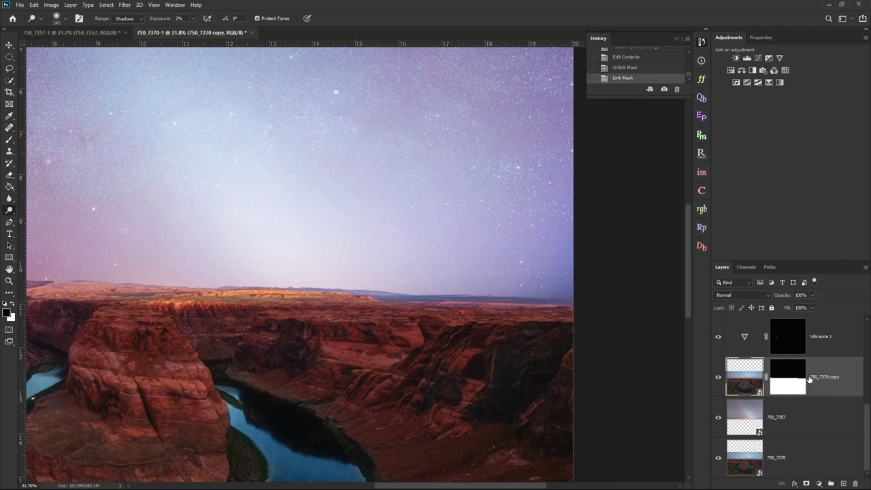
scroll(797, 394, up, 2)
scroll(806, 405, down, 2)
drag(868, 427, 867, 325)
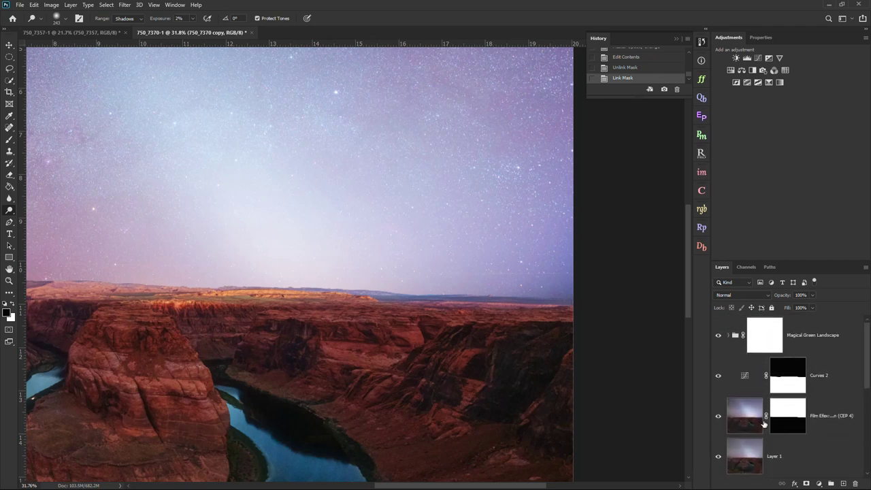
click(749, 408)
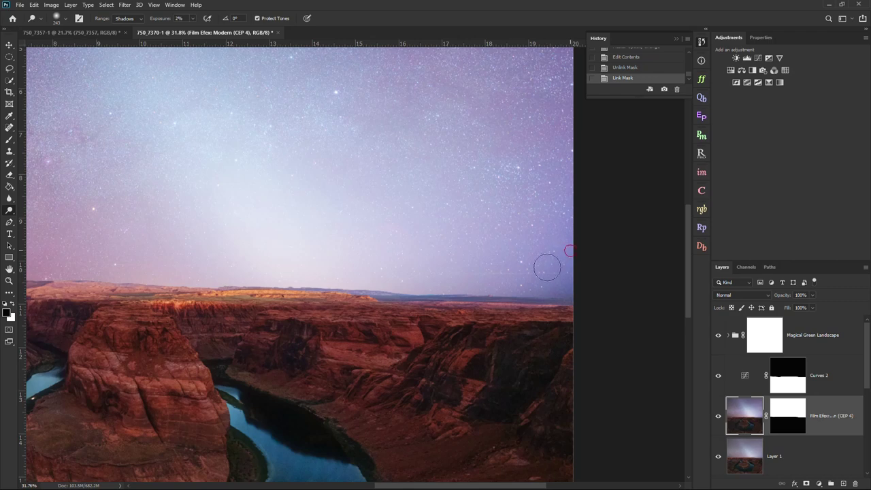
mouse_move(548, 288)
mouse_down()
mouse_move(575, 285)
mouse_move(521, 288)
mouse_move(613, 280)
mouse_move(582, 285)
mouse_move(581, 250)
mouse_move(558, 215)
mouse_move(562, 281)
mouse_move(590, 287)
mouse_up()
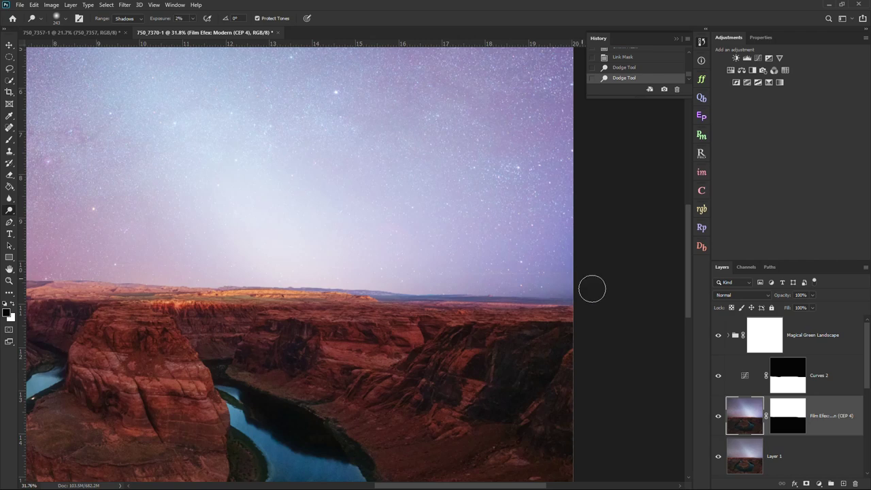
Enlarge the Dodge brush to 480 px and lighten the shadows above the horizon at both edges of the sky
click(61, 23)
drag(100, 49, 102, 48)
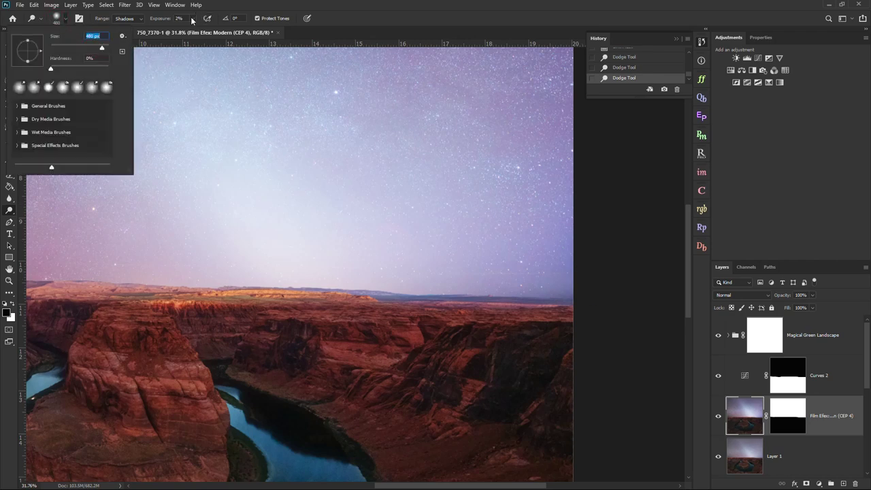
key(Return)
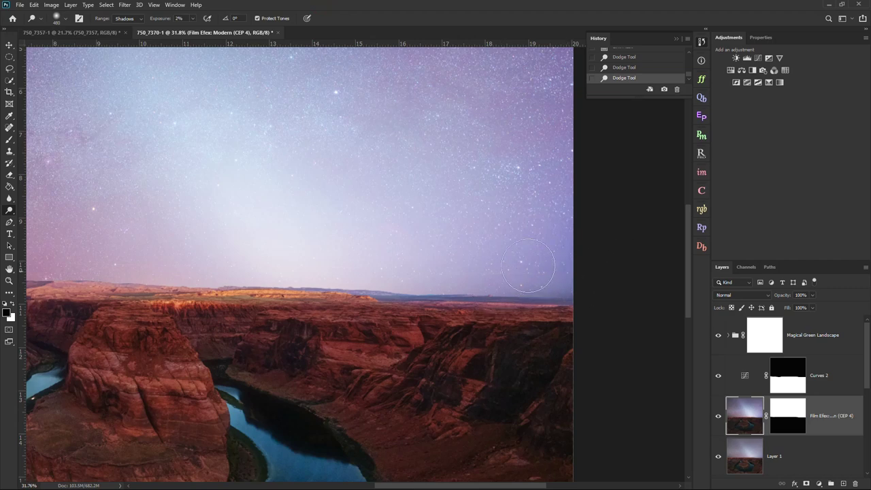
scroll(612, 273, down, 4)
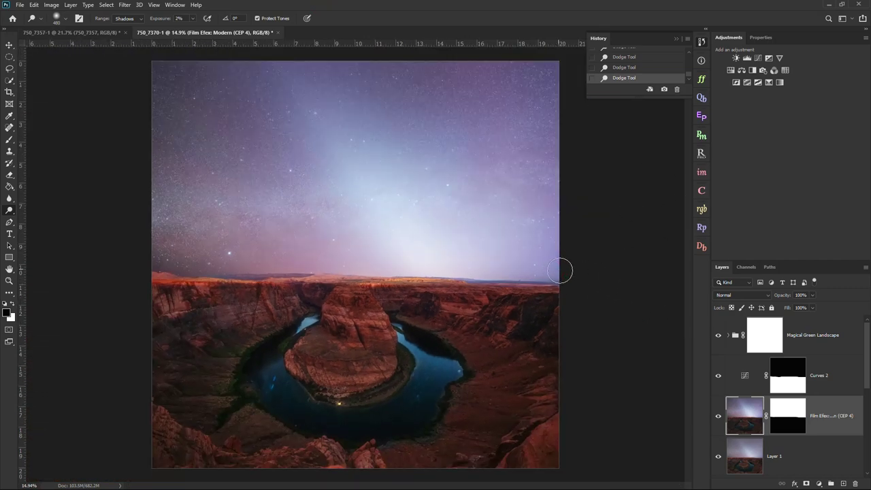
scroll(117, 269, up, 4)
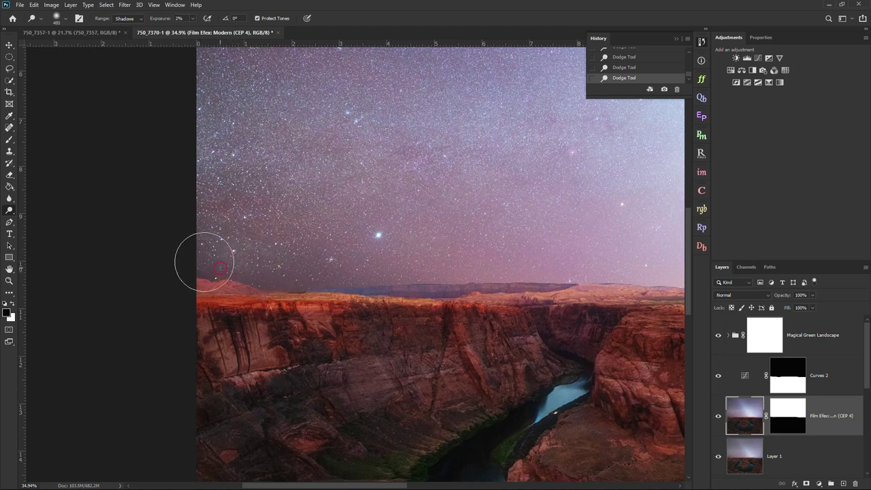
Compare the whole image before and after the edge dodging by stepping back through the history to the Link Mask state
scroll(115, 255, down, 3)
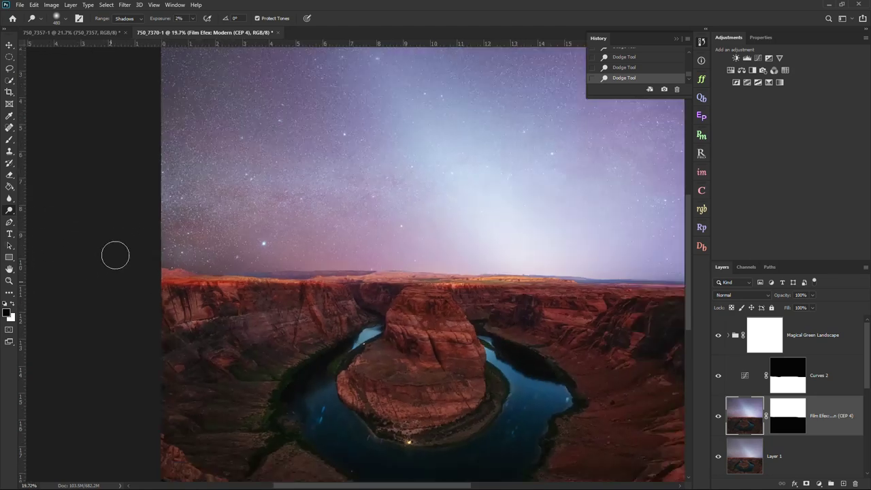
scroll(631, 66, up, 1)
click(631, 61)
scroll(632, 67, down, 1)
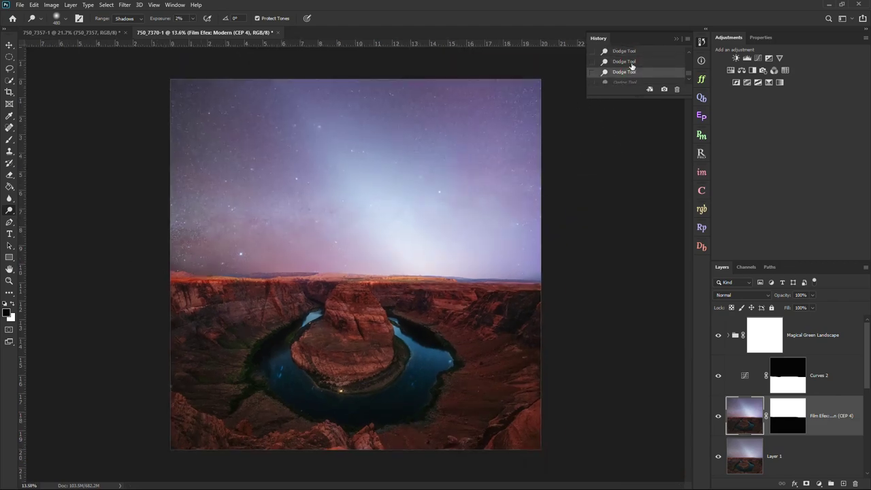
click(632, 66)
scroll(633, 66, up, 2)
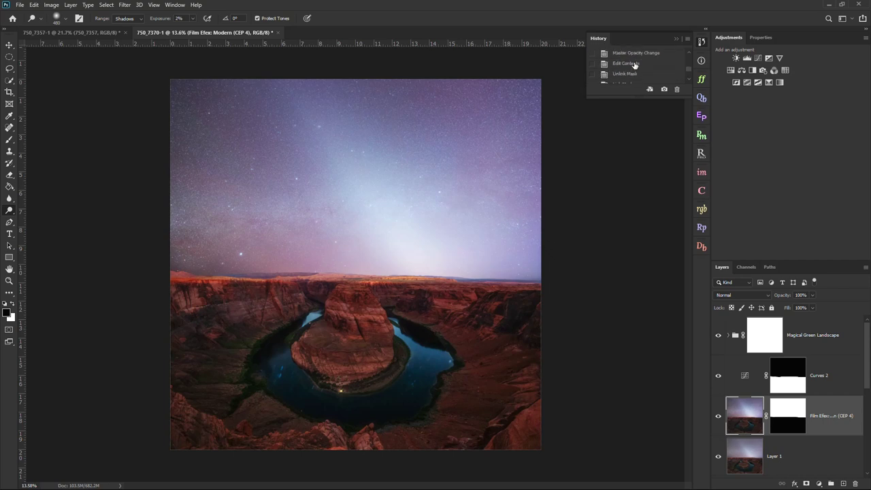
click(630, 72)
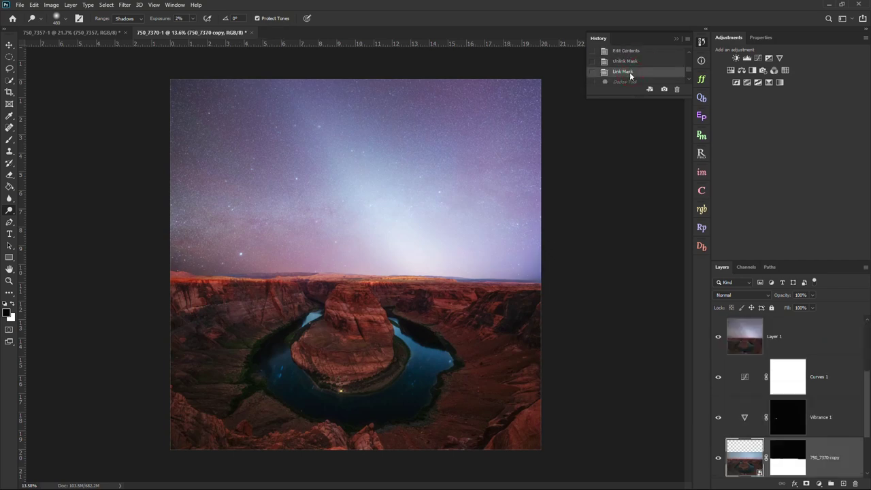
Restore the later Dodge Tool edits on the film effect layer from the history and close the history
scroll(646, 68, down, 2)
click(636, 69)
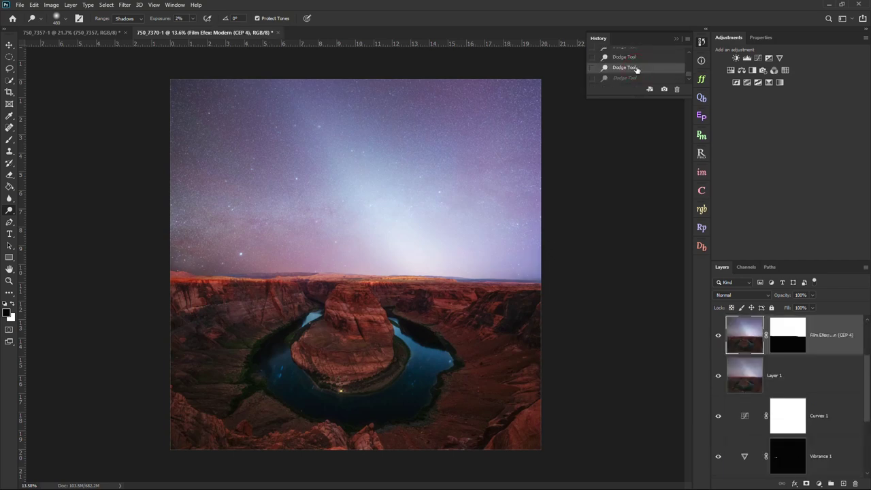
scroll(653, 75, down, 1)
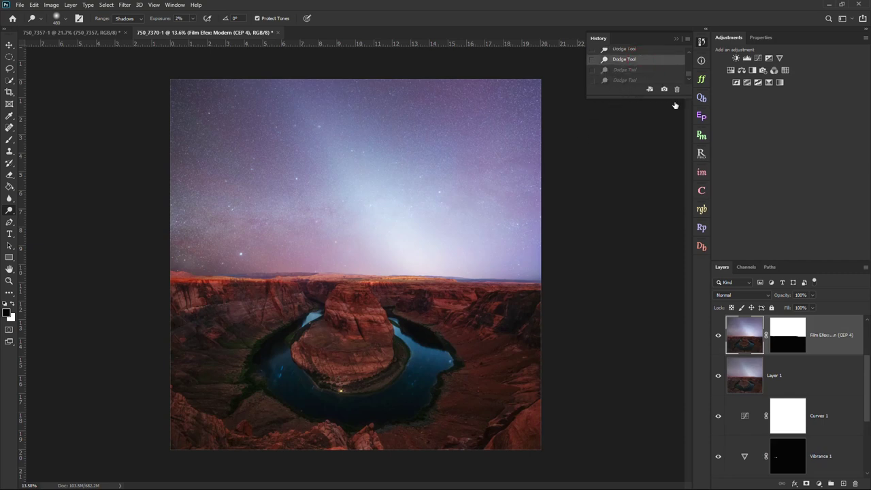
click(677, 41)
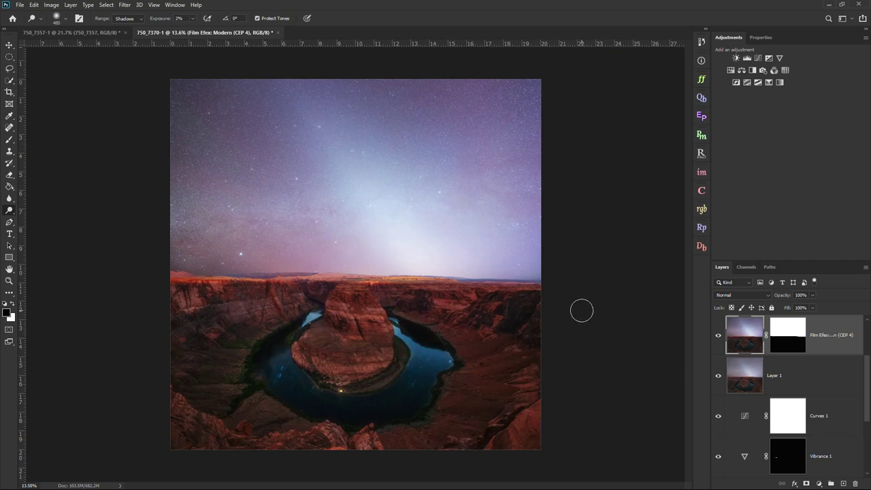
Apply the Big Vignette finishing action above the Magical Green Landscape group
scroll(782, 381, down, 3)
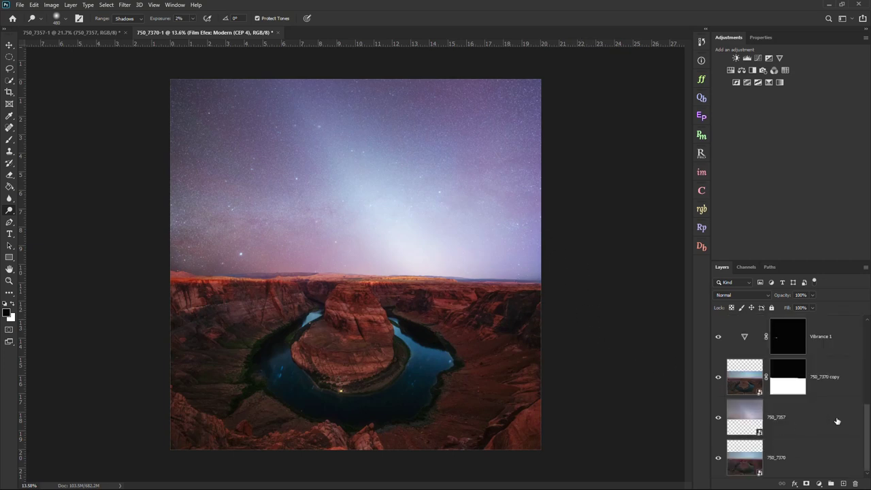
scroll(821, 381, up, 3)
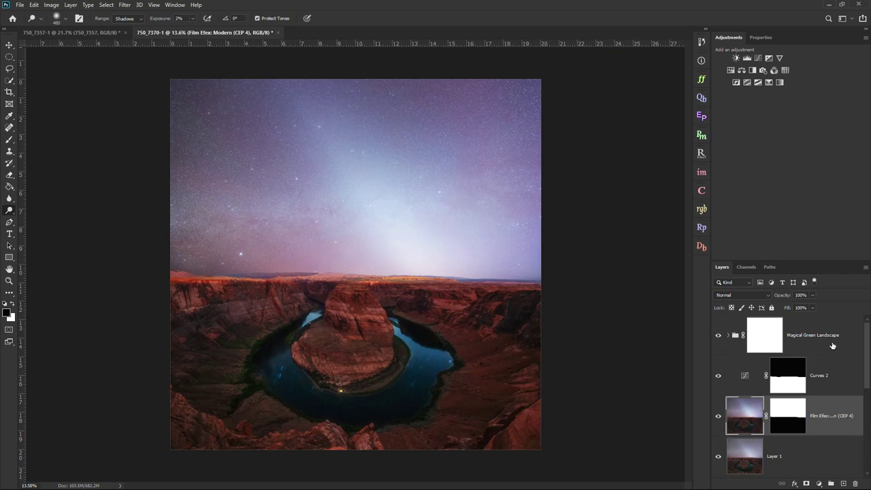
click(782, 343)
key(ctrl+0)
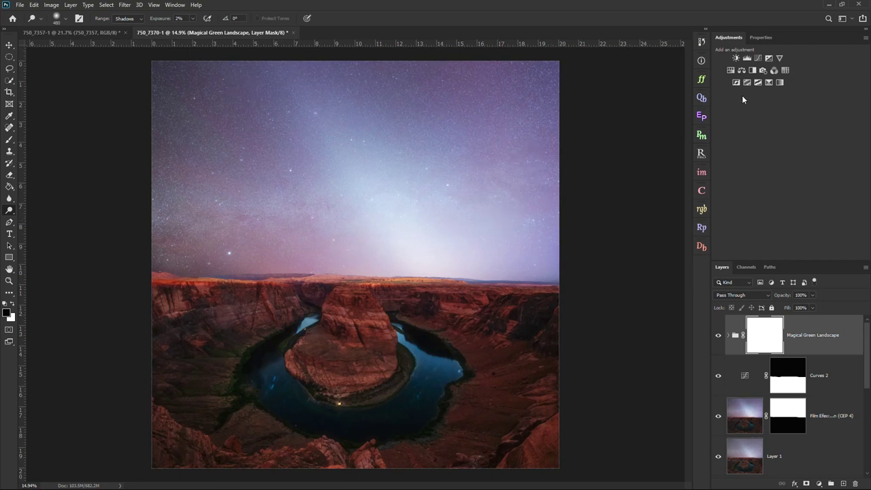
click(704, 84)
click(586, 115)
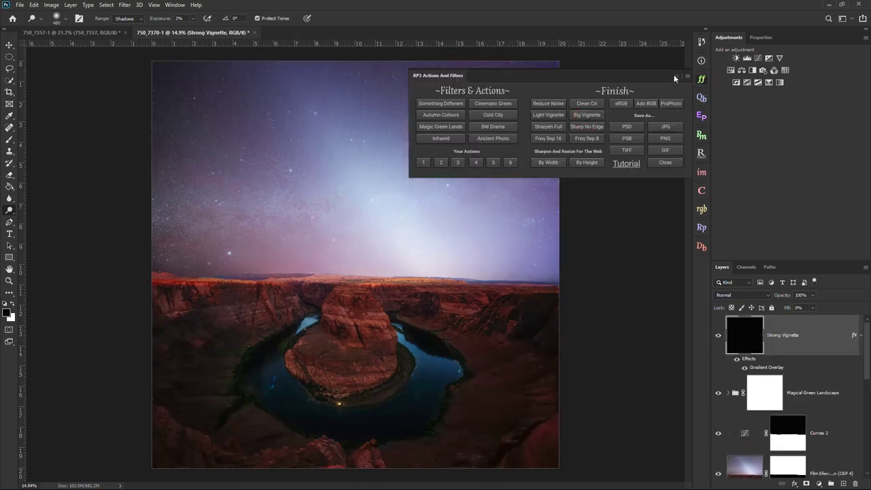
click(676, 76)
Compare the image with and without the Strong Vignette layer and set the layer's opacity to 59%
scroll(562, 227, down, 2)
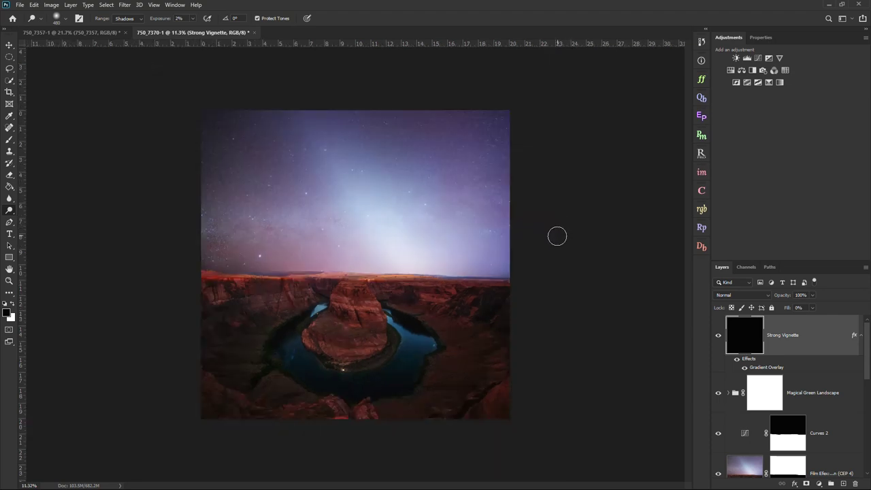
scroll(556, 236, up, 1)
click(717, 335)
click(718, 335)
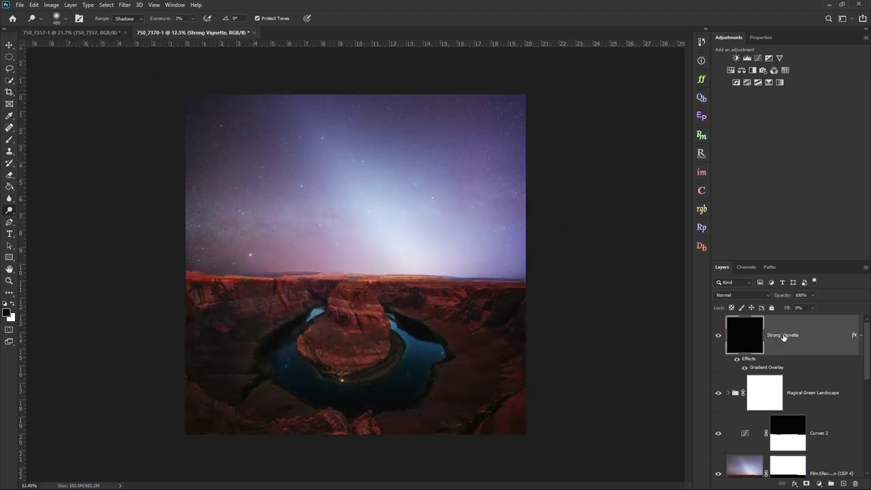
drag(760, 309, 795, 306)
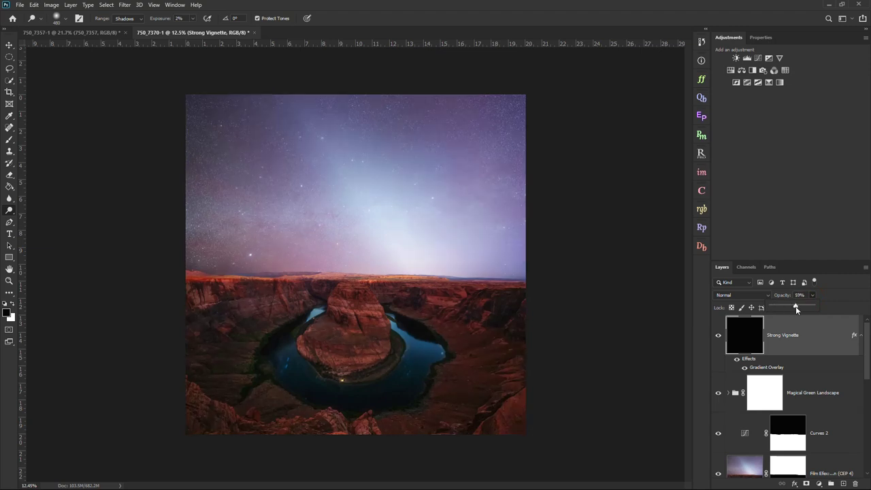
Add a mask to the Strong Vignette layer, enlarge the Brush tool's tip and check the vignette by toggling its visibility
click(805, 483)
click(9, 139)
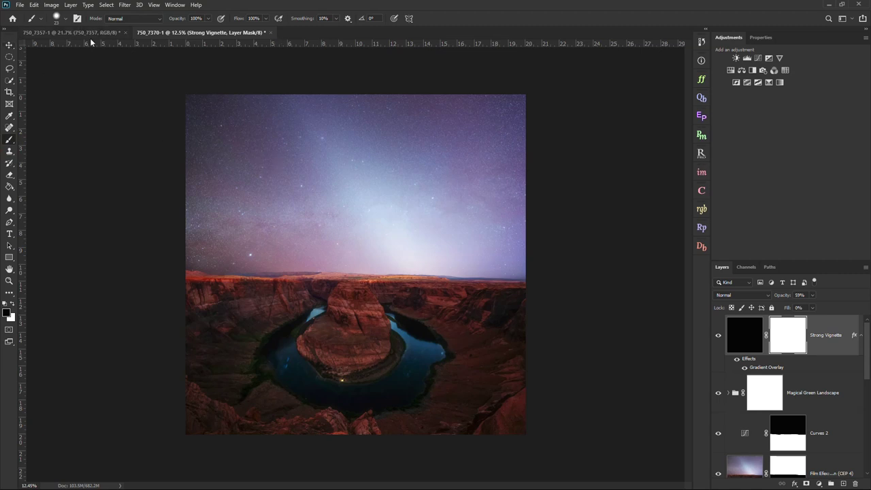
click(56, 19)
drag(83, 47, 97, 53)
key(Return)
click(718, 335)
click(718, 335)
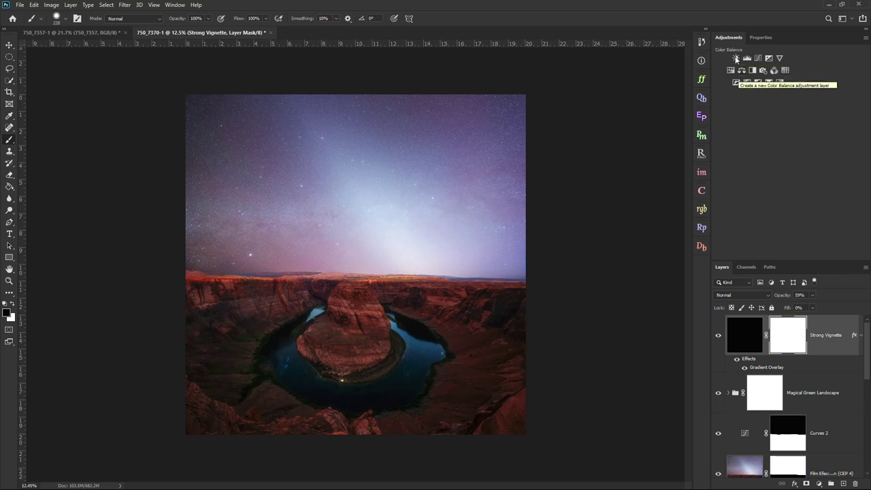
Add a Brightness/Contrast adjustment above the vignette with brightness 39 and contrast -5
click(737, 59)
click(727, 38)
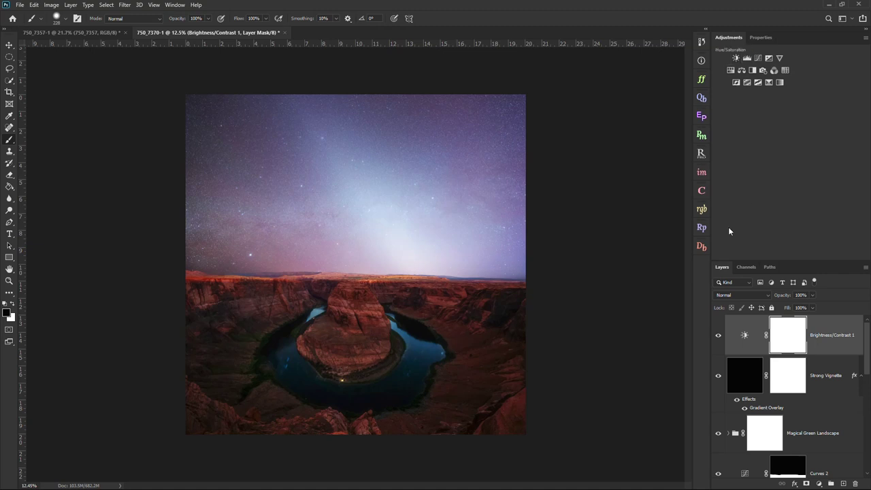
click(744, 335)
mouse_move(788, 93)
mouse_down()
mouse_move(809, 94)
mouse_move(774, 112)
mouse_move(805, 93)
mouse_up()
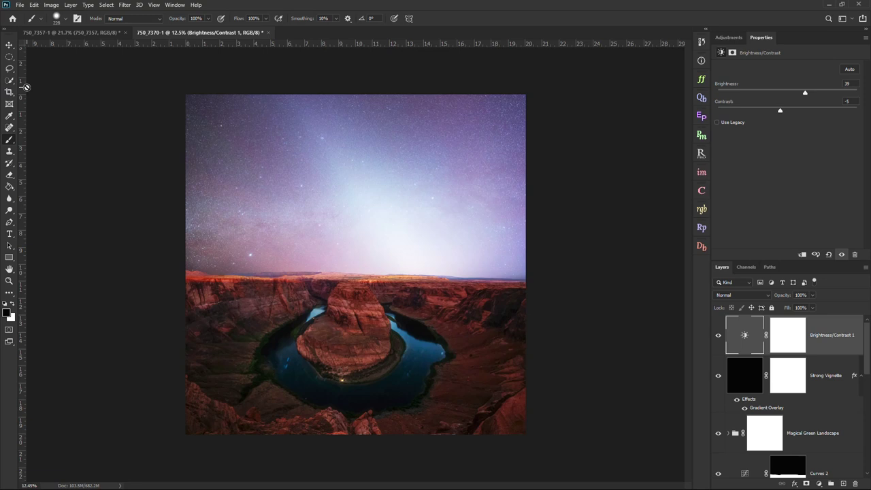
Invert the Brightness/Contrast mask to black and paint white over the central rock and river bend with a 401 px brush
click(793, 336)
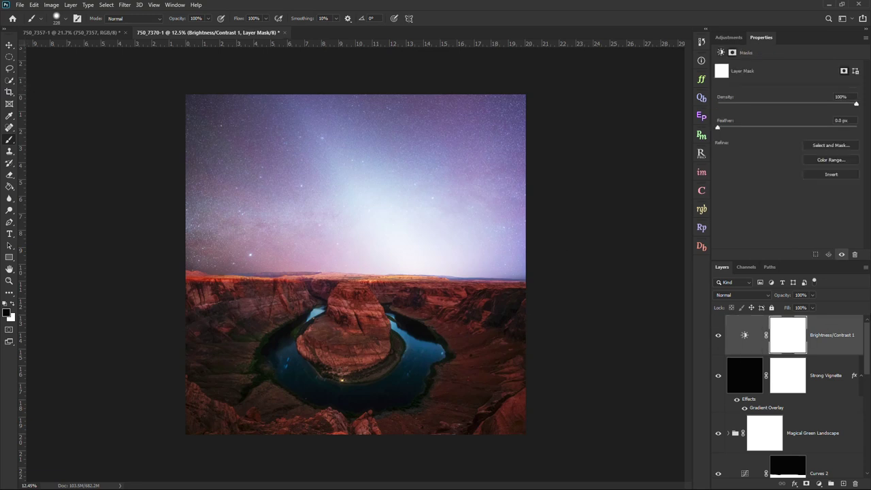
key(ctrl+i)
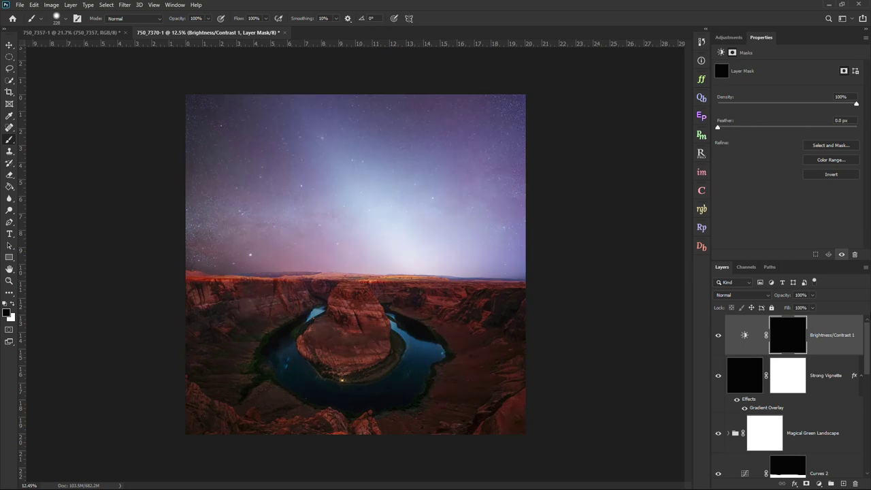
click(11, 305)
click(58, 21)
drag(96, 47, 100, 48)
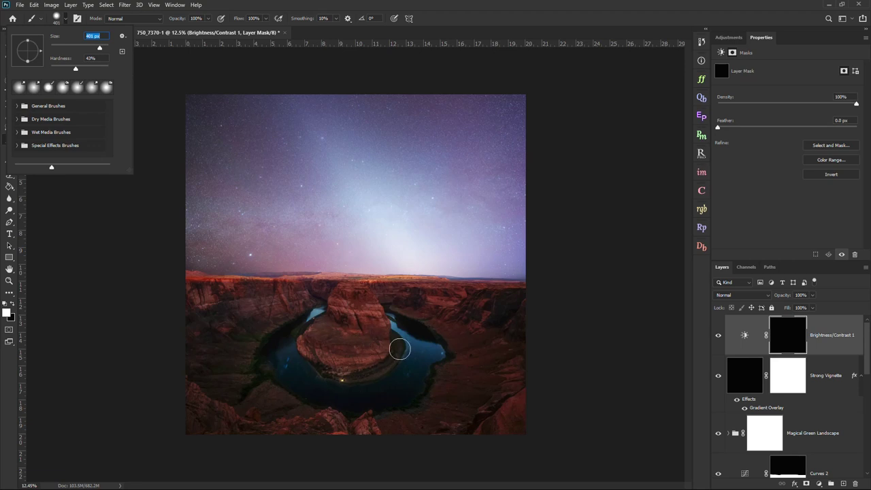
key(Return)
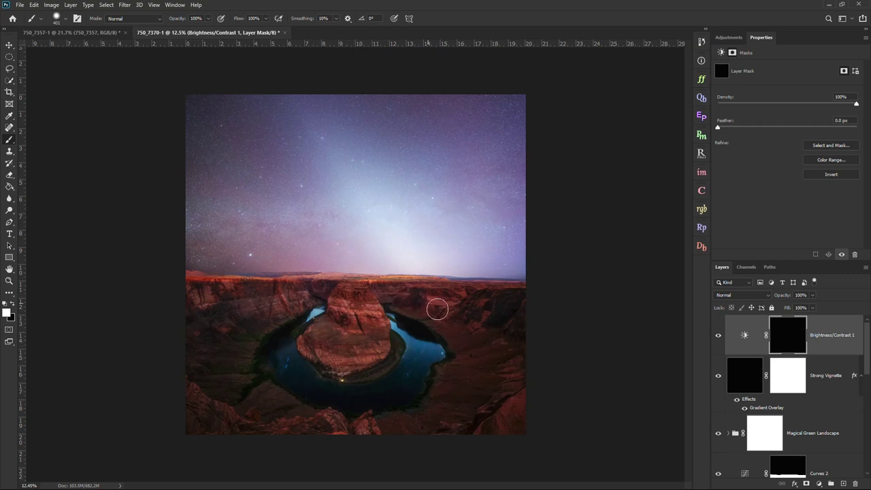
mouse_move(344, 368)
mouse_down()
mouse_move(397, 370)
mouse_move(356, 382)
mouse_move(298, 362)
mouse_move(401, 377)
mouse_move(409, 387)
mouse_move(414, 316)
mouse_up()
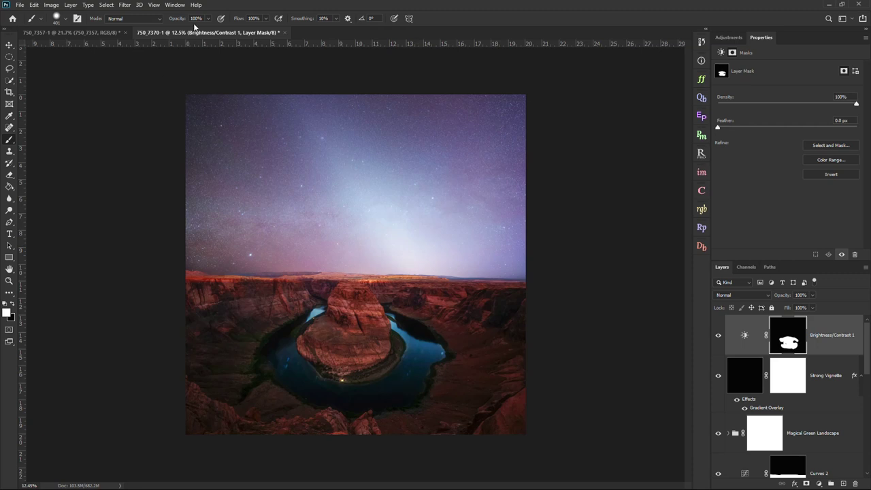
Soften the painted Brightness/Contrast mask with a Gaussian Blur of 187.7 pixels radius
click(129, 5)
mouse_move(159, 109)
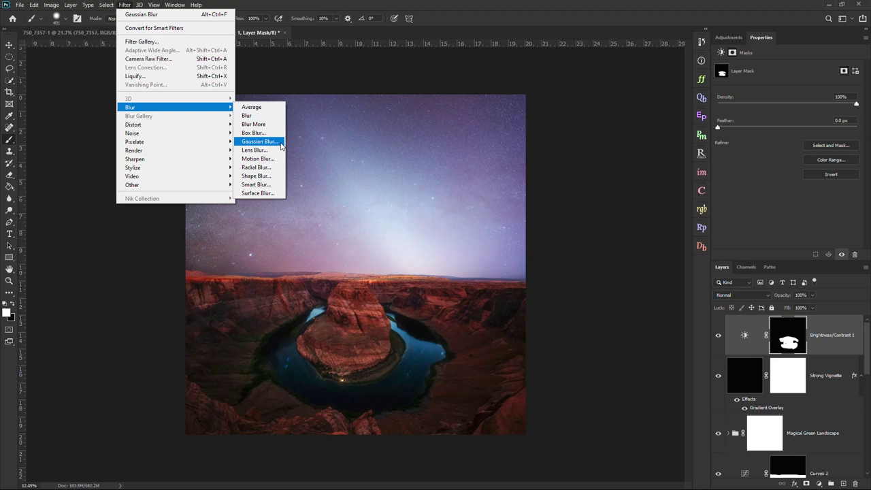
click(258, 141)
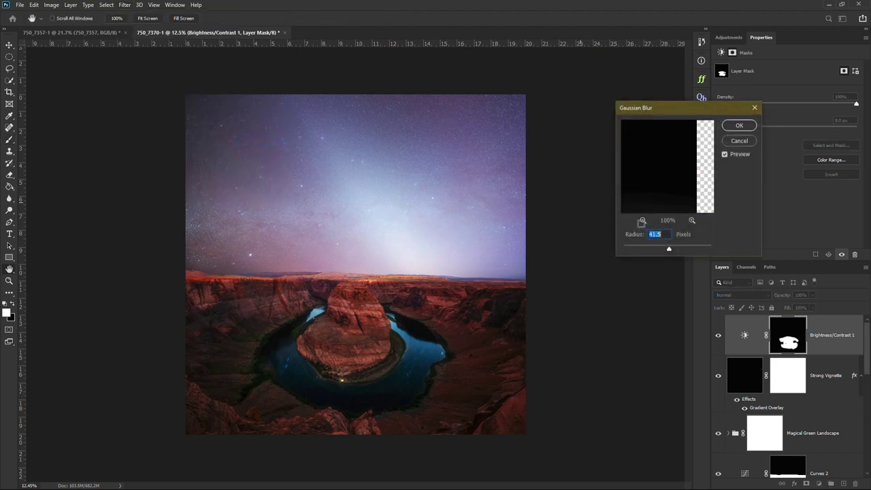
click(642, 221)
click(642, 221)
click(642, 220)
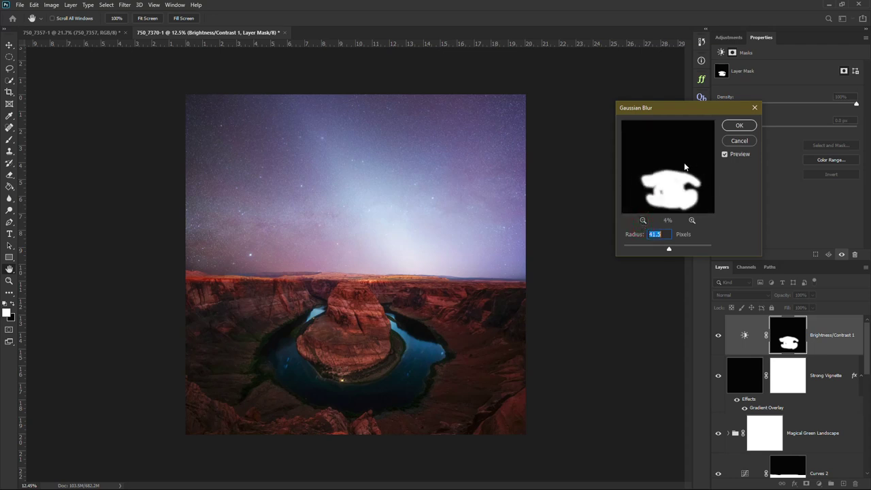
drag(653, 249, 626, 249)
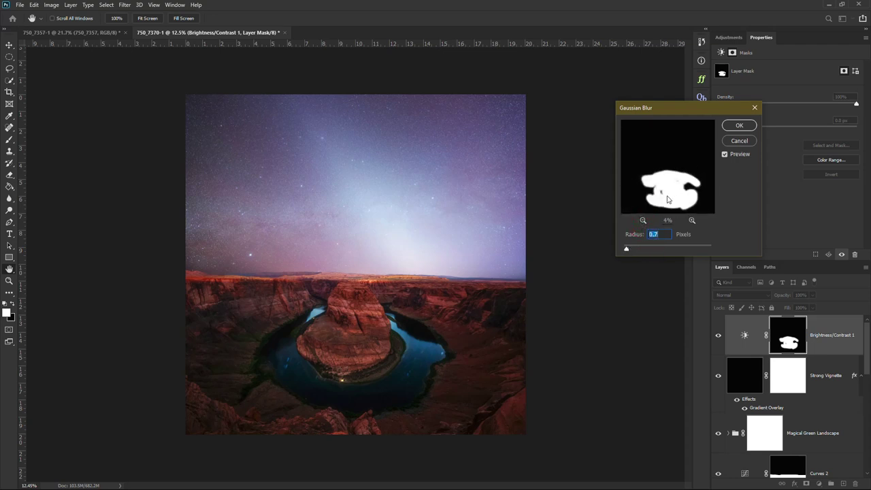
drag(626, 249, 695, 249)
click(751, 125)
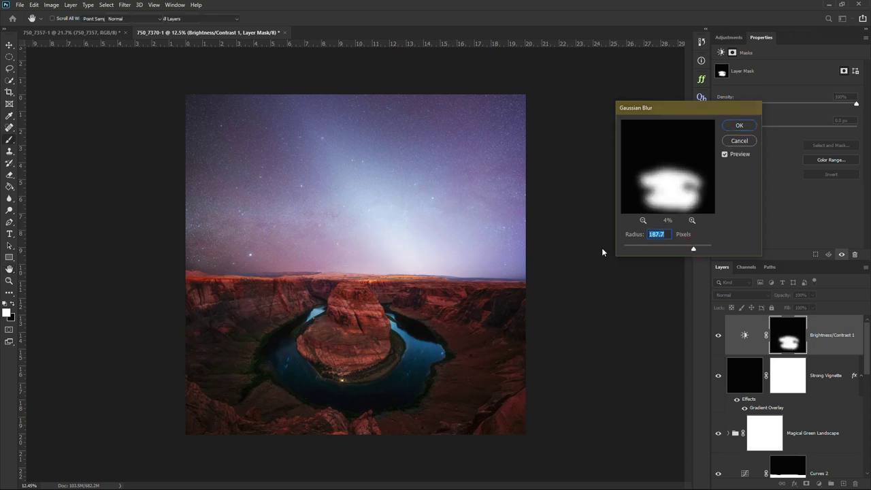
Compare the river bend with and without the Brightness/Contrast adjustment by toggling the layer's visibility
click(716, 336)
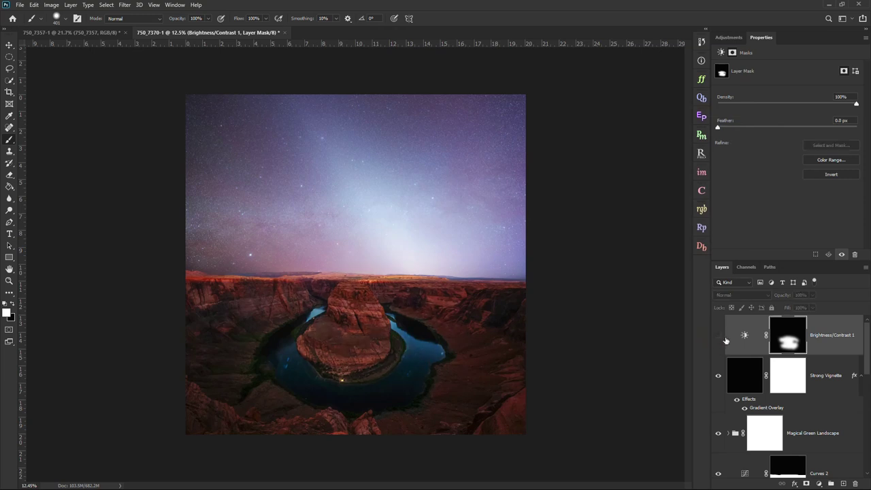
click(716, 337)
click(717, 337)
click(717, 337)
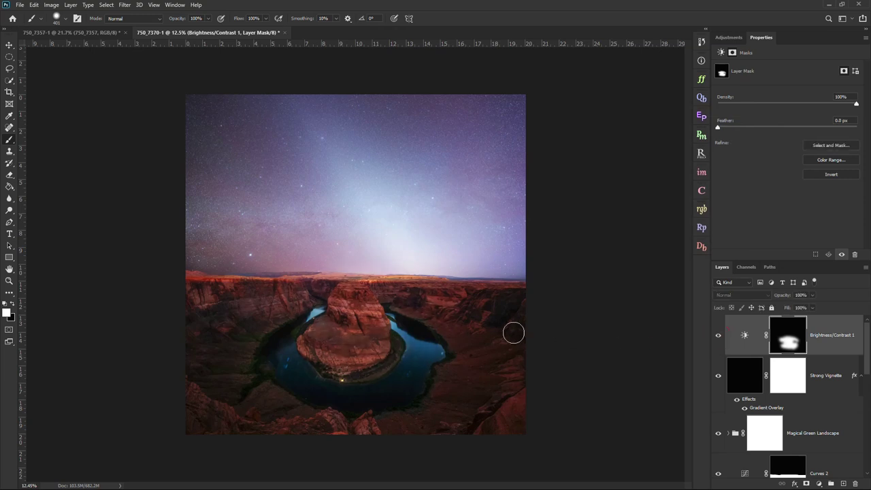
click(717, 337)
click(716, 336)
key(ctrl+plus)
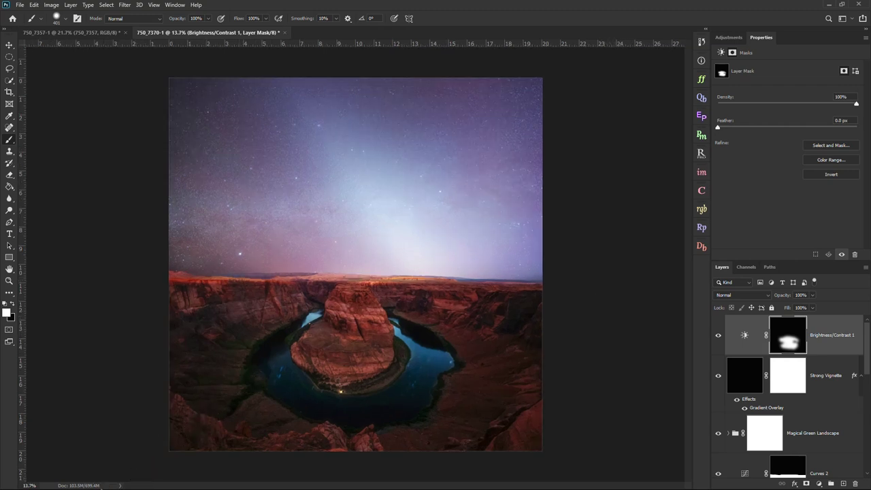
Switch to Photos to view the reference image HorseshoeBend.jpg, and return to Photoshop to compare it with the current composite
key(alt+Tab)
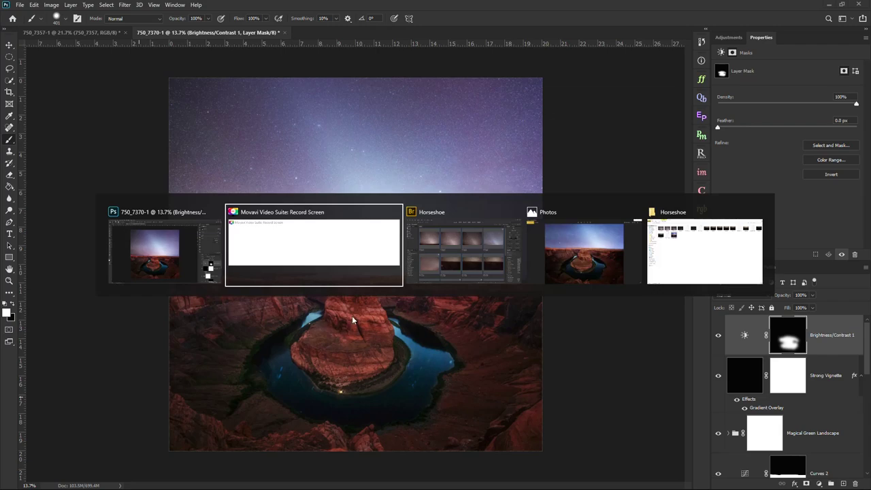
click(587, 256)
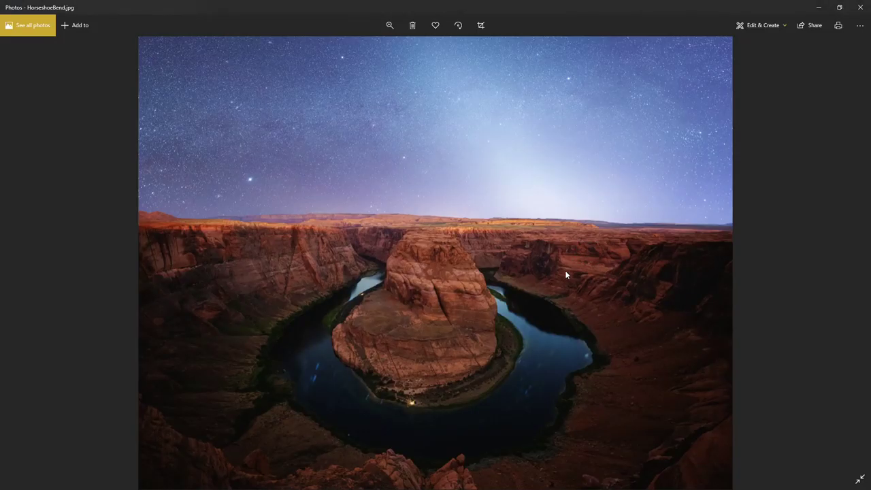
click(817, 7)
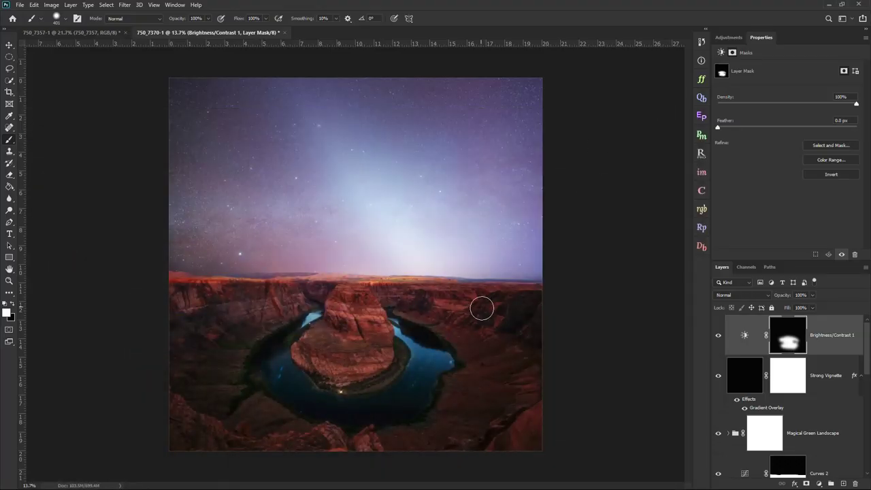
scroll(484, 308, up, 1)
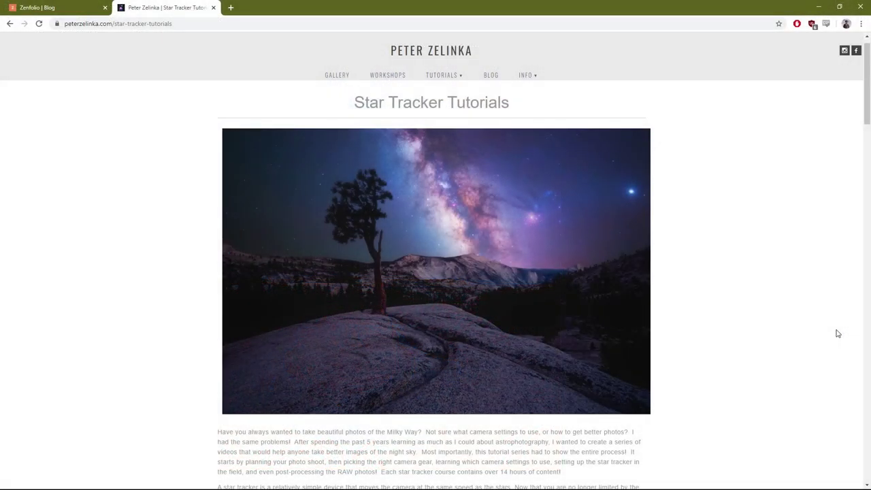
Read through the star tracker course descriptions on the Star Tracker Tutorials page in the browser
scroll(837, 333, down, 8)
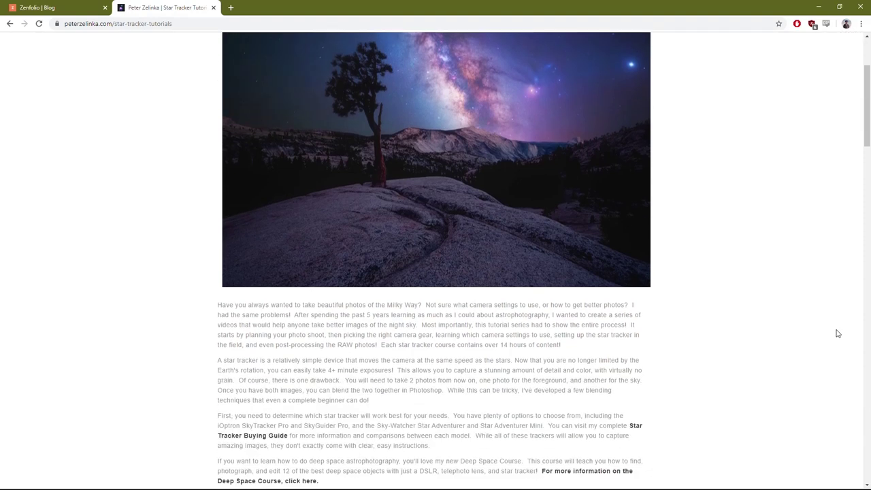
scroll(838, 334, down, 2)
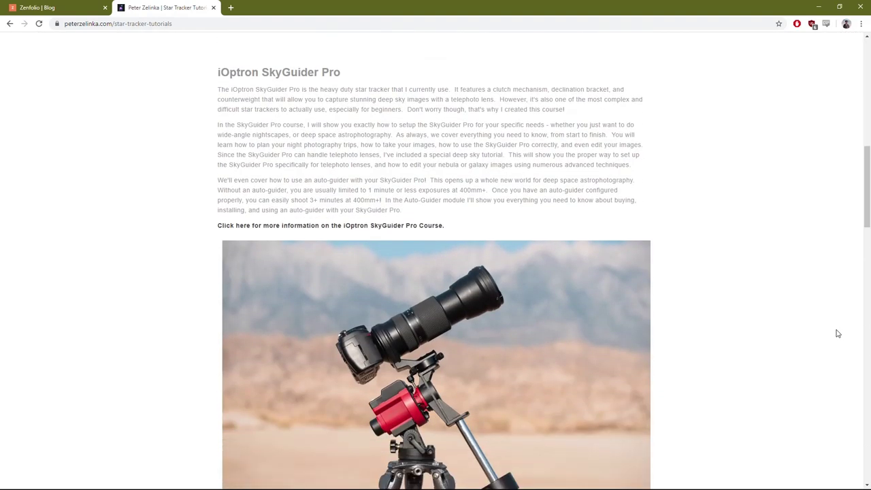
scroll(837, 333, down, 7)
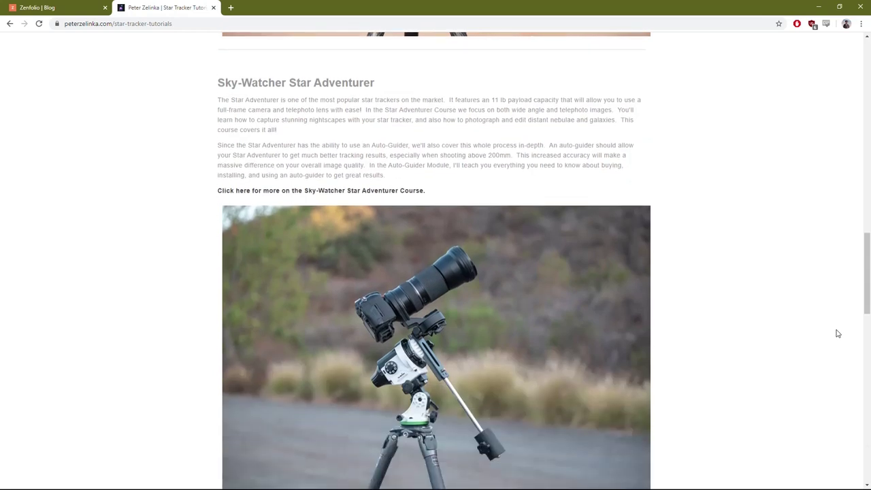
scroll(838, 334, down, 8)
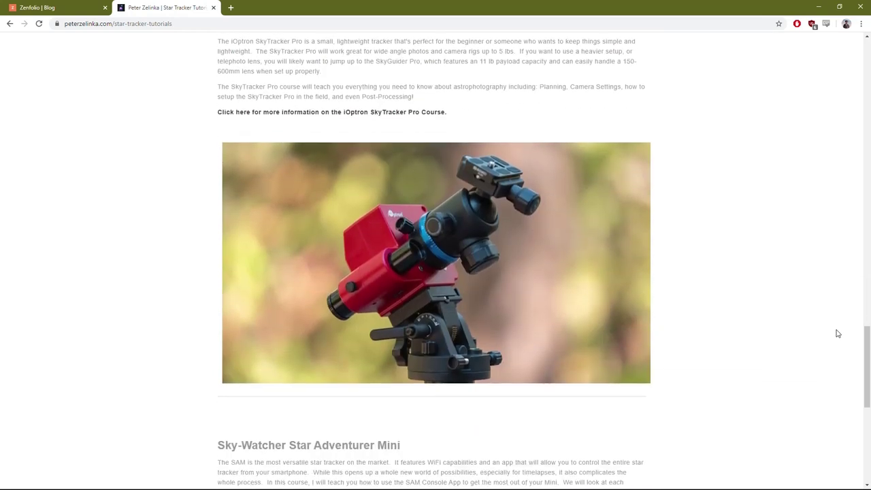
Look over the SkyTracker Pro course entry, and read the April, May and June listings on the 2020 Workshops page
scroll(838, 333, up, 1)
scroll(838, 334, down, 5)
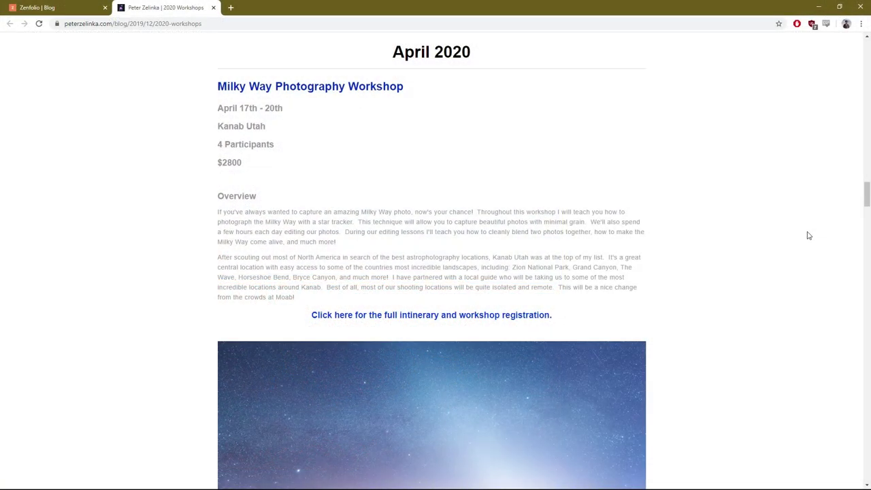
scroll(808, 235, down, 3)
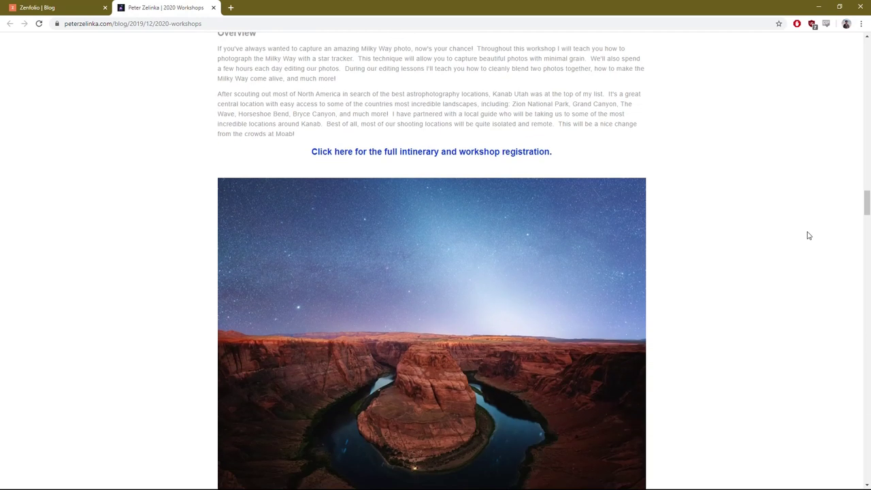
scroll(808, 236, down, 8)
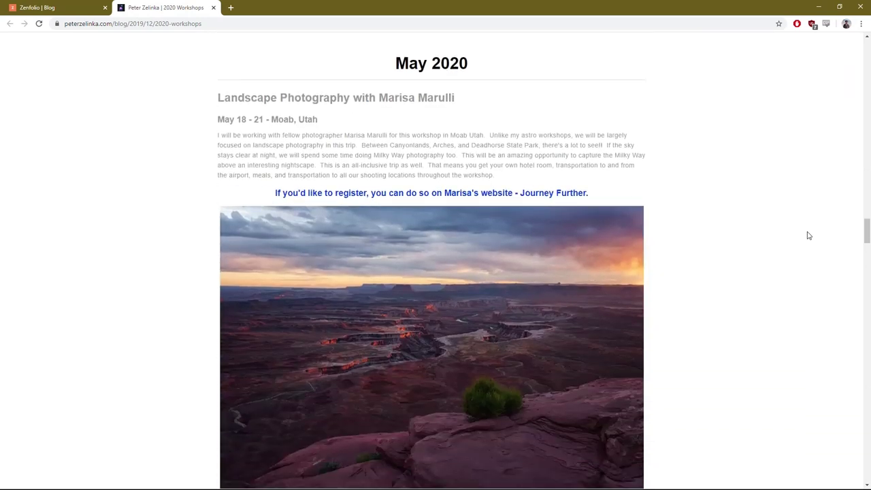
scroll(808, 235, down, 7)
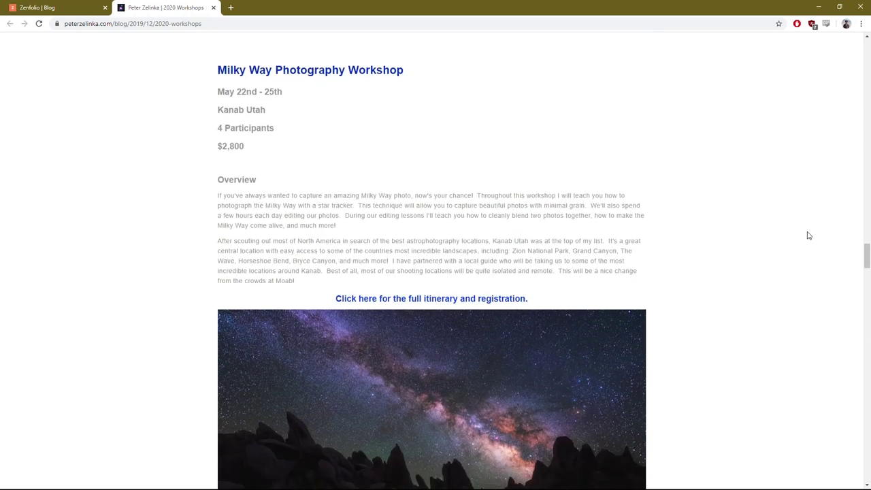
scroll(808, 236, down, 8)
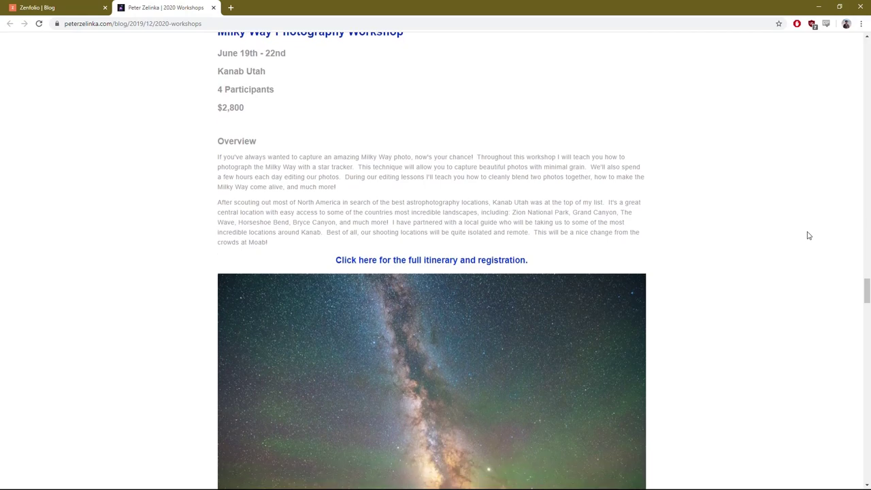
scroll(808, 236, down, 8)
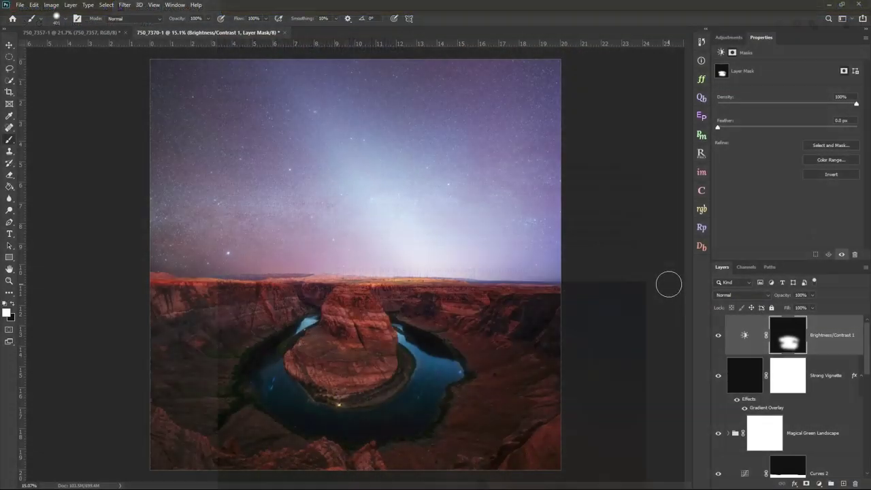